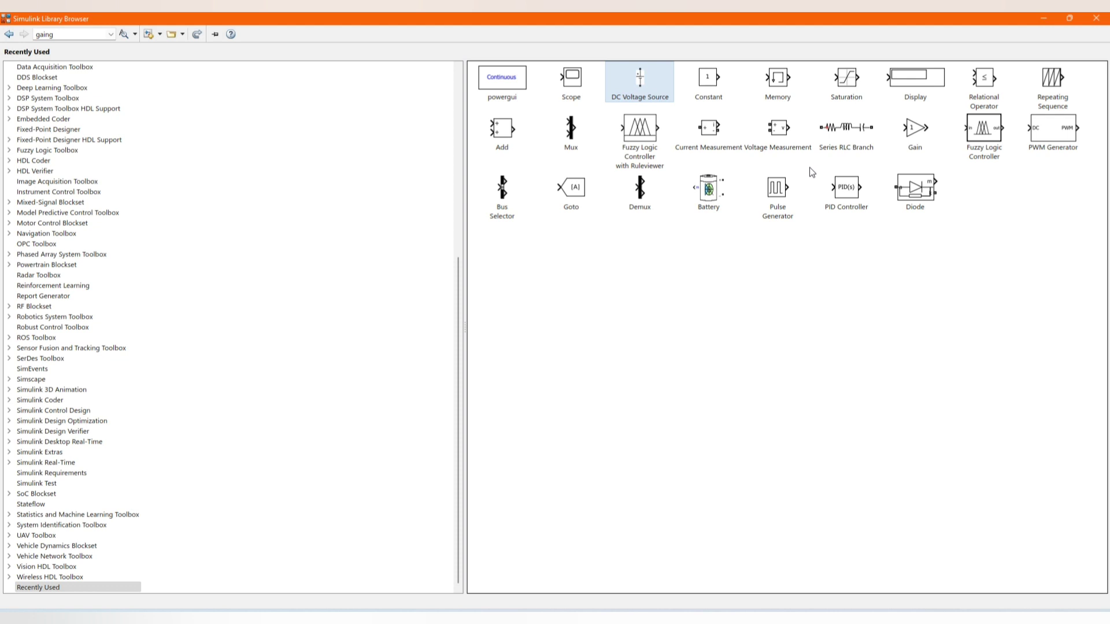
Add a Series RLC Branch block and a Diode block from the recently used blocks to the untitled model
left_click(849, 127)
right_click(848, 124)
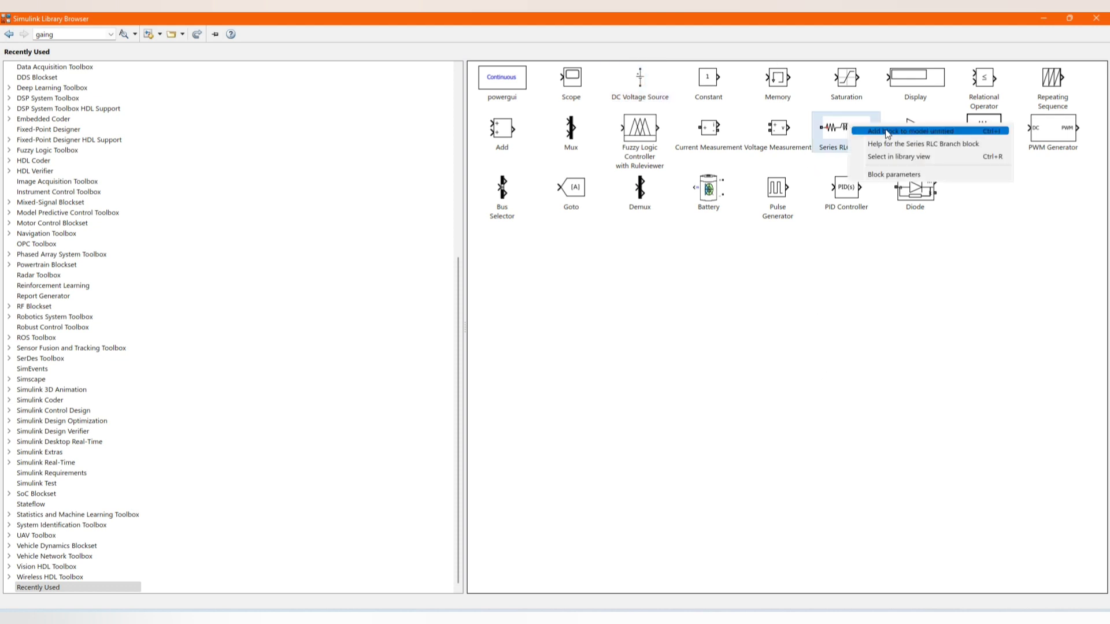
left_click(888, 134)
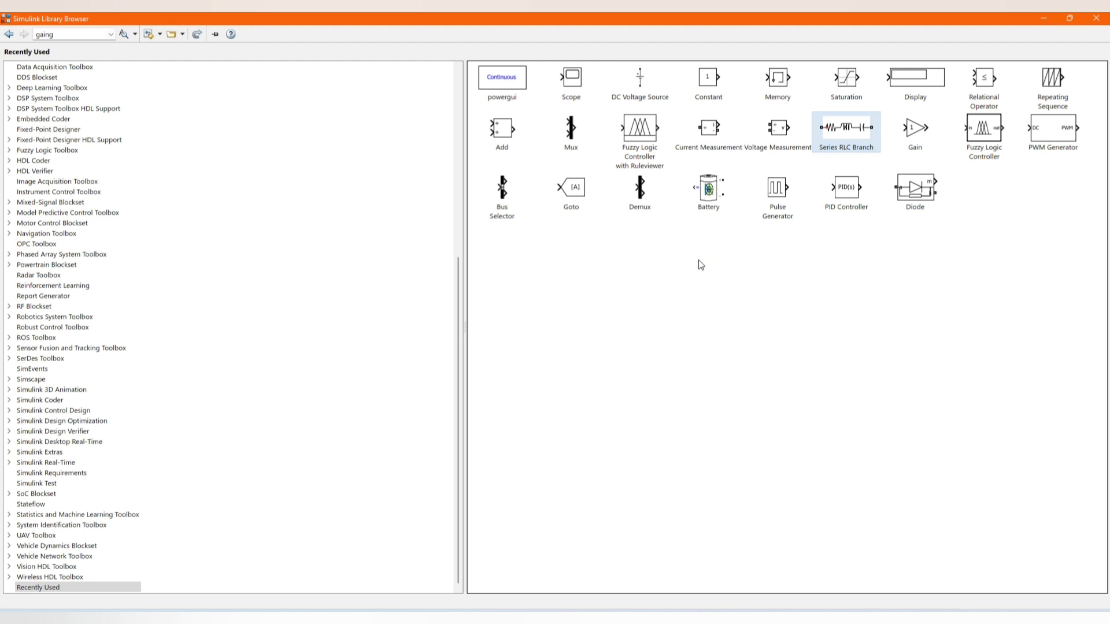
right_click(919, 200)
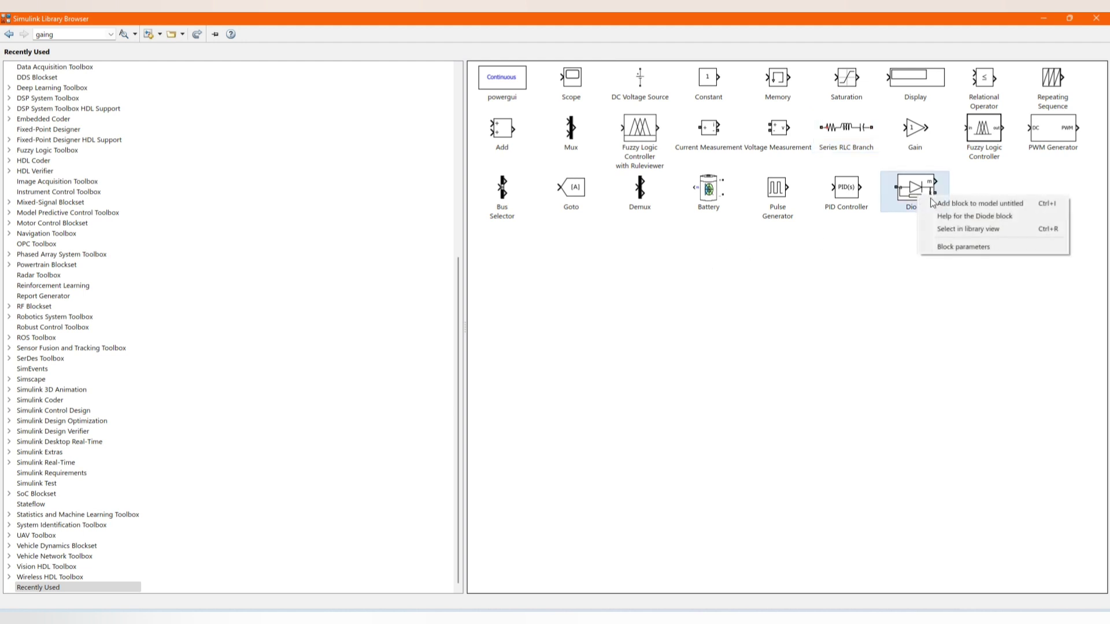
left_click(957, 210)
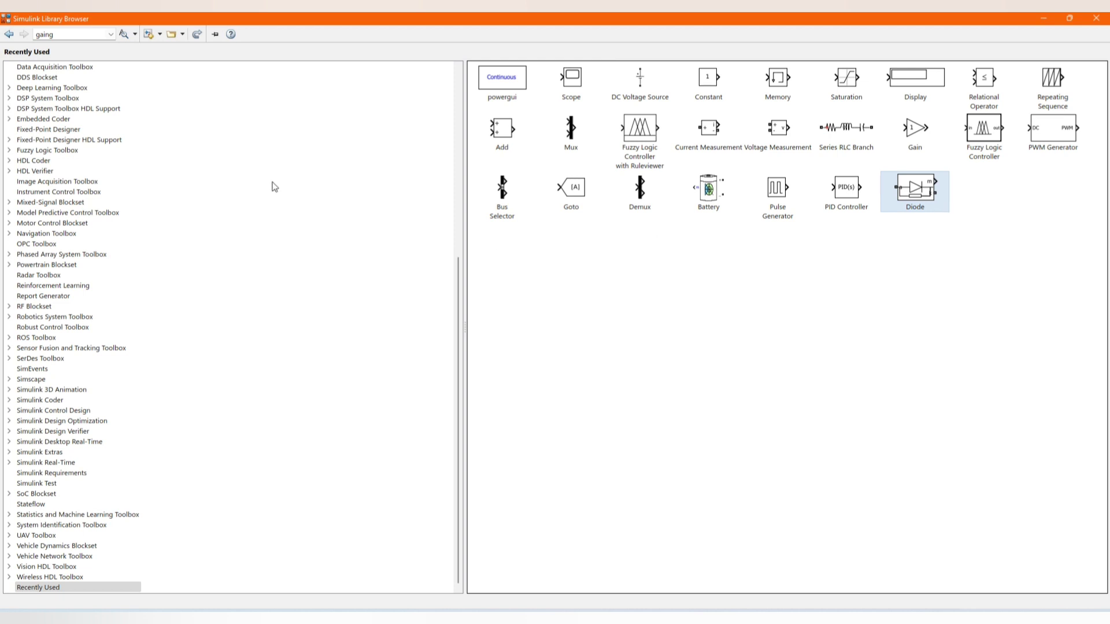
Search the block library for mosfet and add the Simscape Mosfet block from Power Electronics to the untitled model
left_click(88, 34)
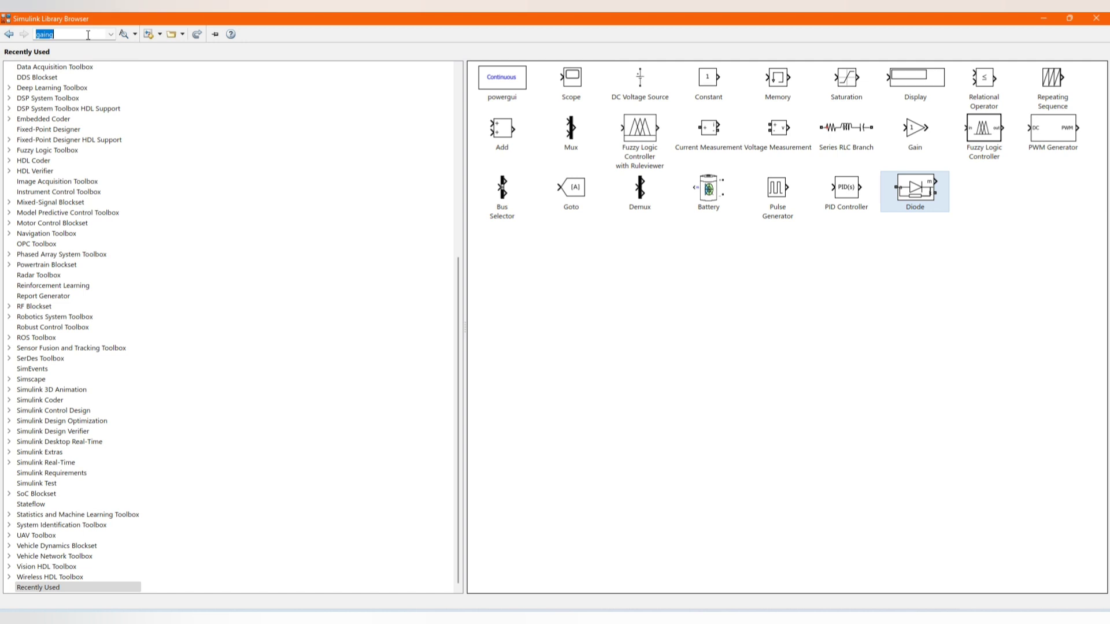
type("most")
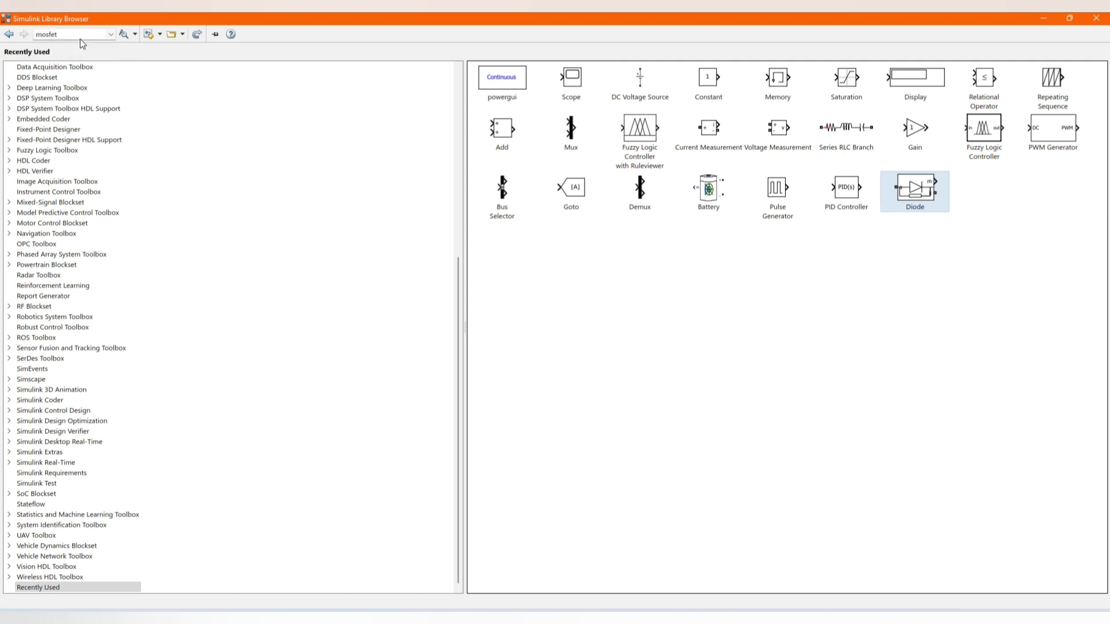
key("Return")
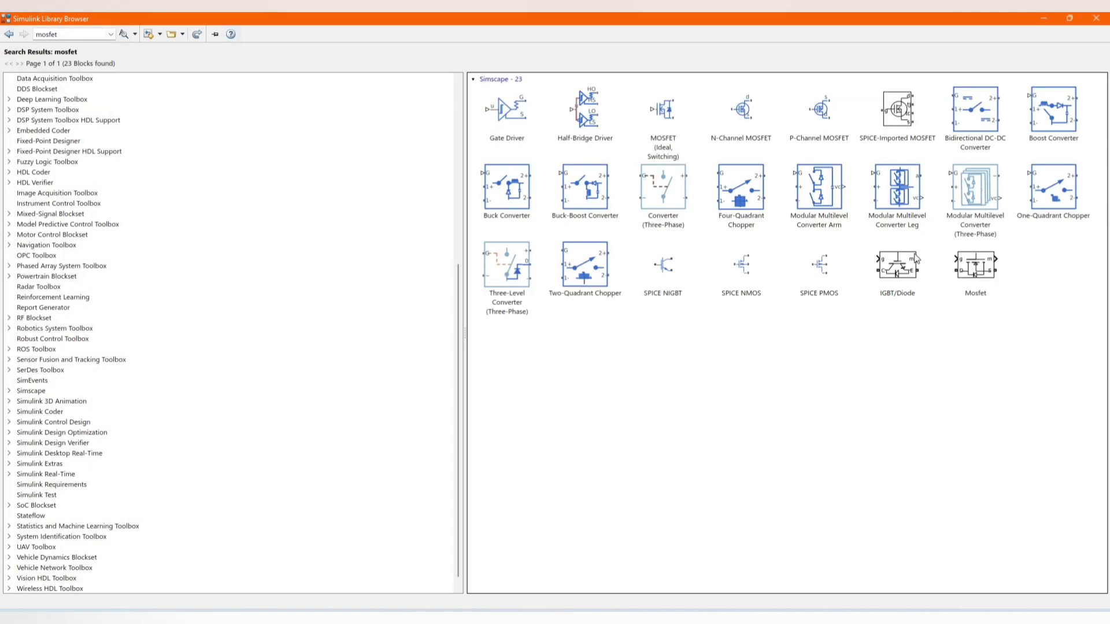
right_click(976, 265)
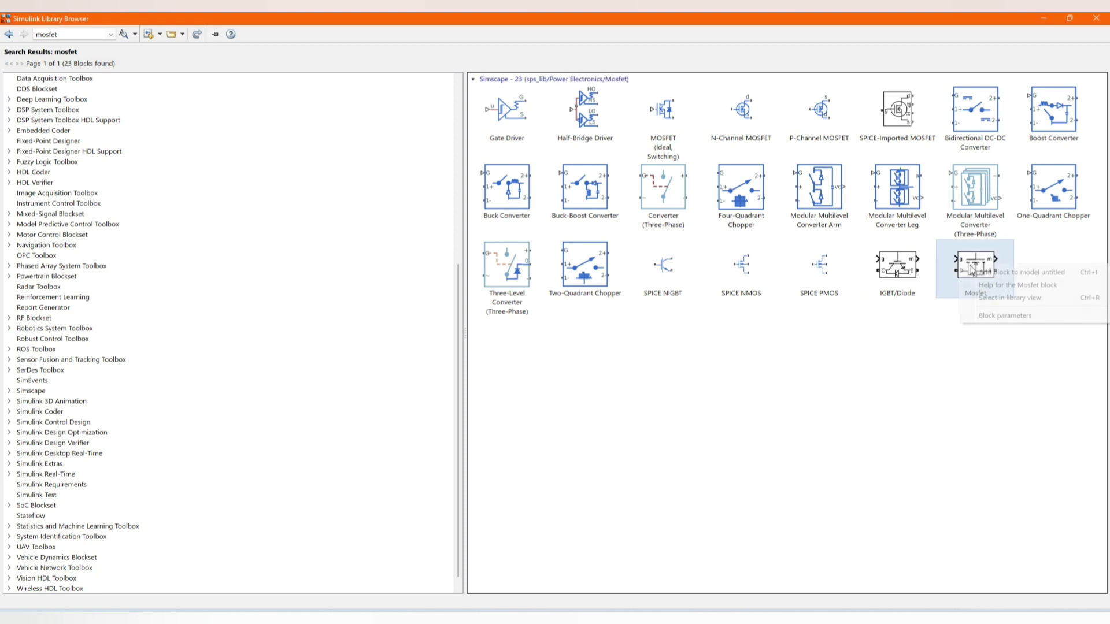
left_click(997, 270)
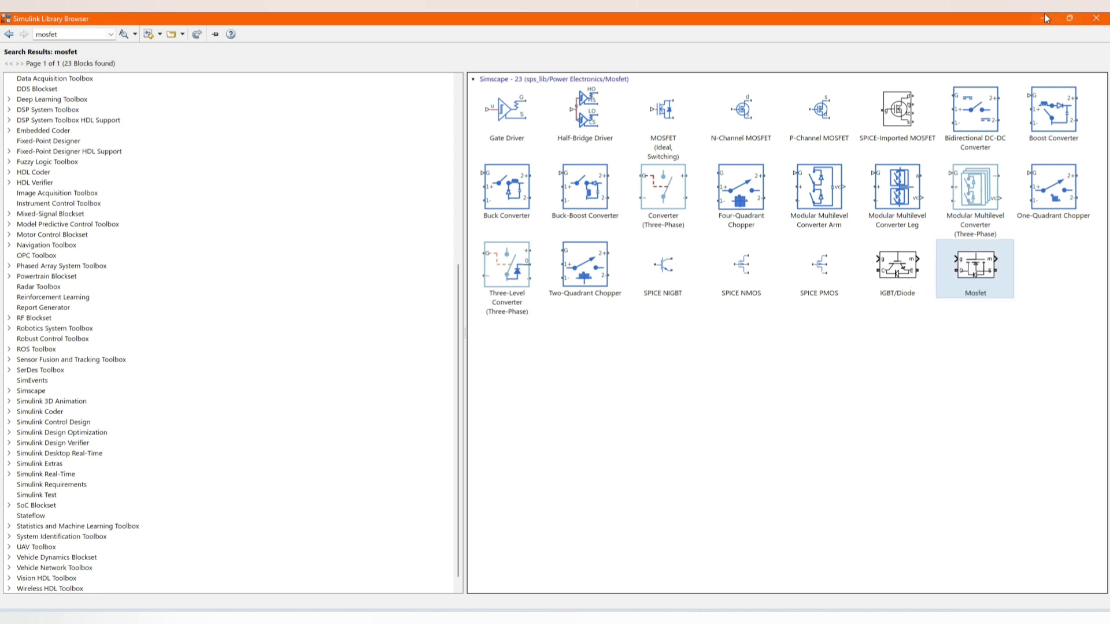
Spread out the stacked blocks, with the DC voltage source left of the RLC branch and the diode above the Mosfet on the right
left_click_drag(569, 368, 667, 325)
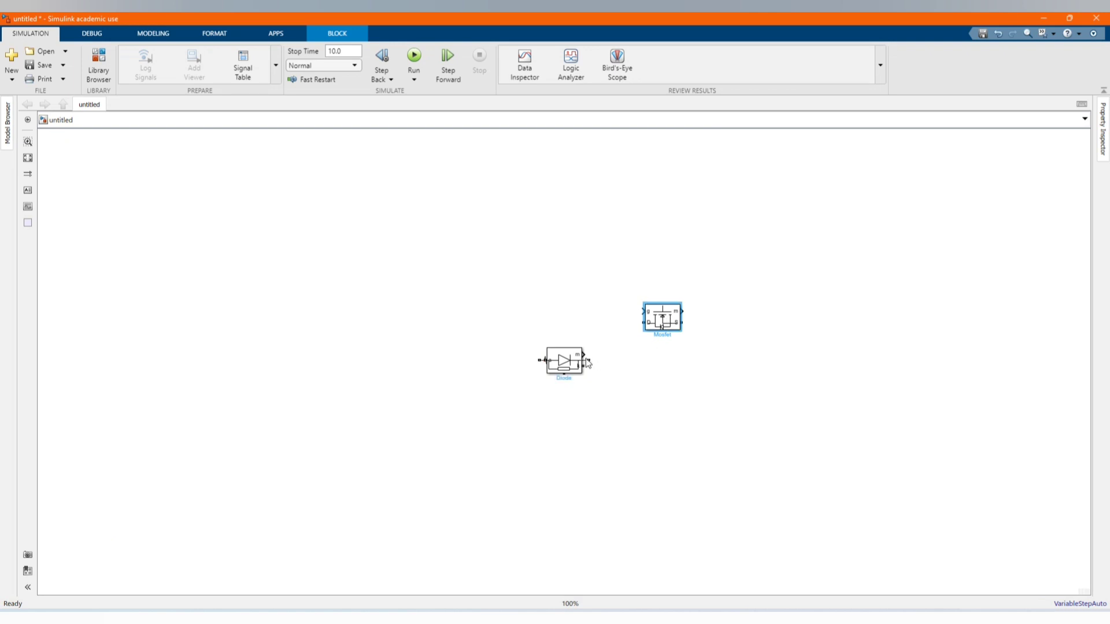
left_click(565, 363)
left_click_drag(566, 363, 678, 254)
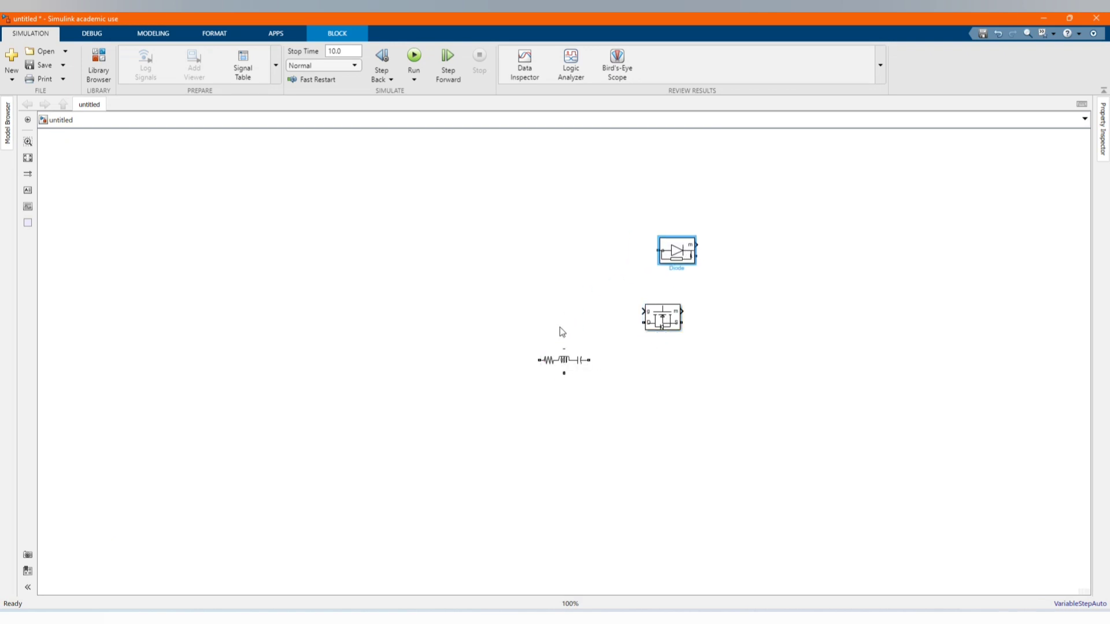
left_click_drag(566, 362, 468, 302)
left_click(565, 360)
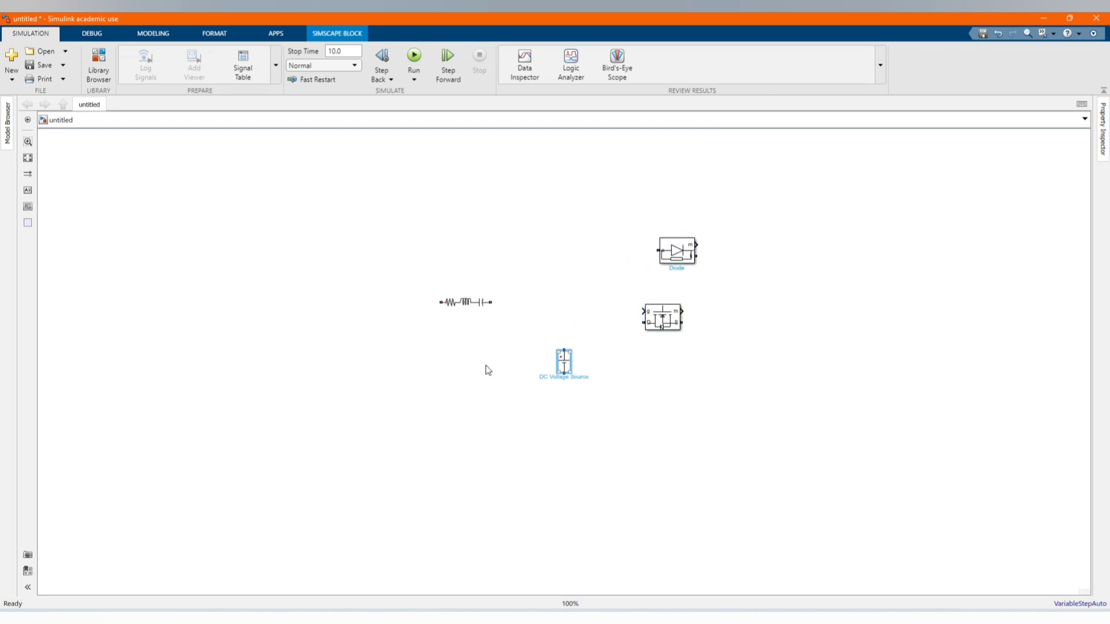
left_click_drag(564, 361, 296, 347)
Set the DC voltage source's amplitude to 12 V
double_click(298, 345)
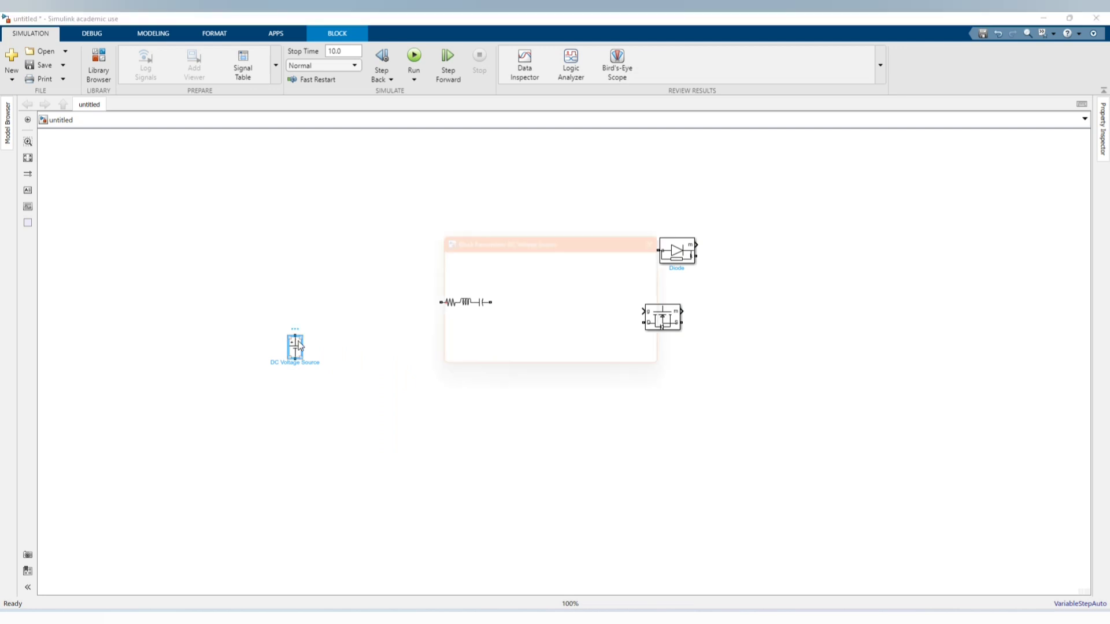
double_click(333, 349)
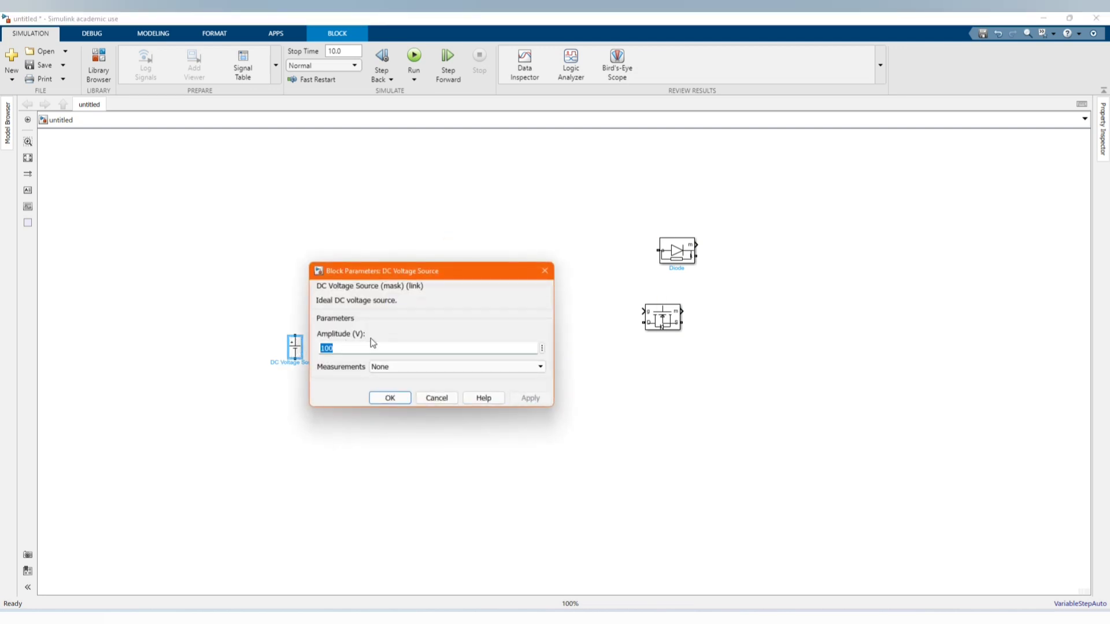
type("12")
left_click(531, 399)
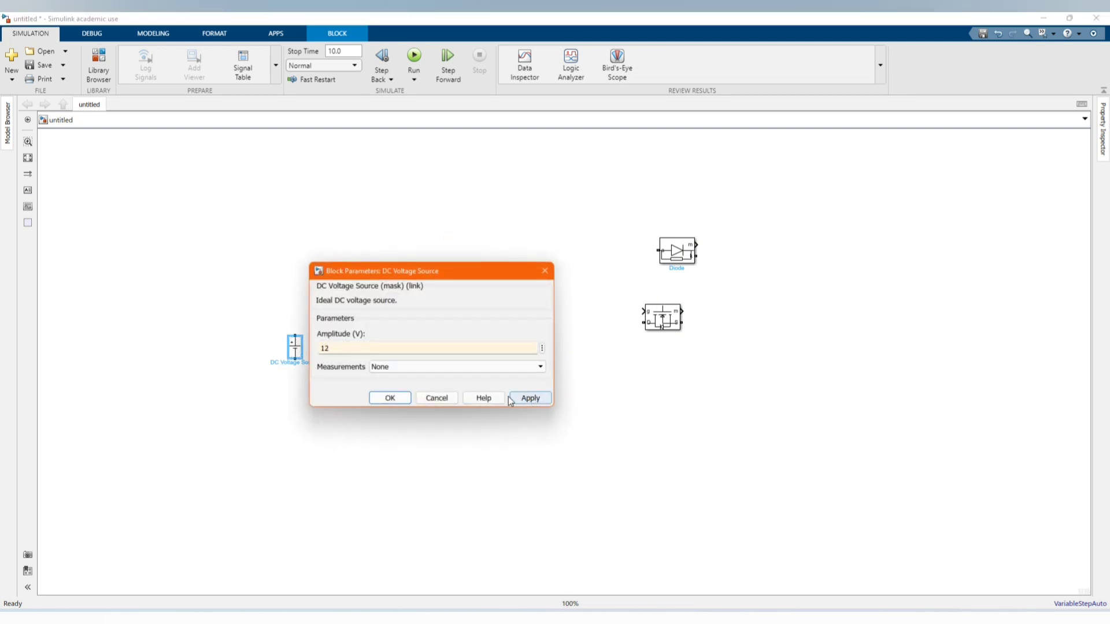
left_click(393, 399)
Duplicate the Series RLC Branch block and place the copy below the original
scroll(250, 362, "up", 3)
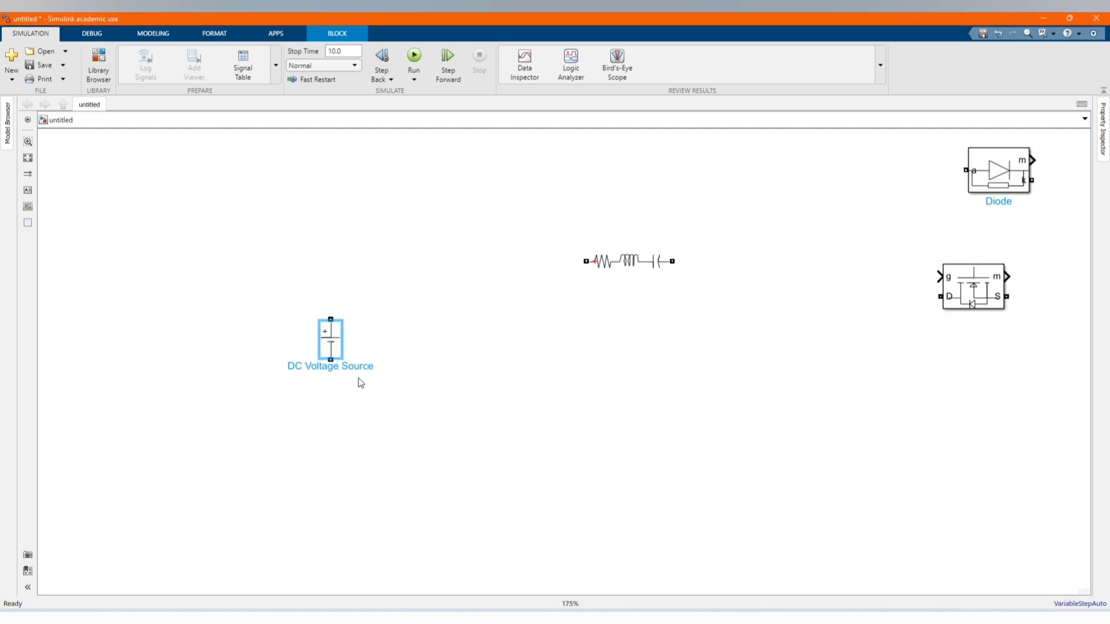
left_click(434, 420)
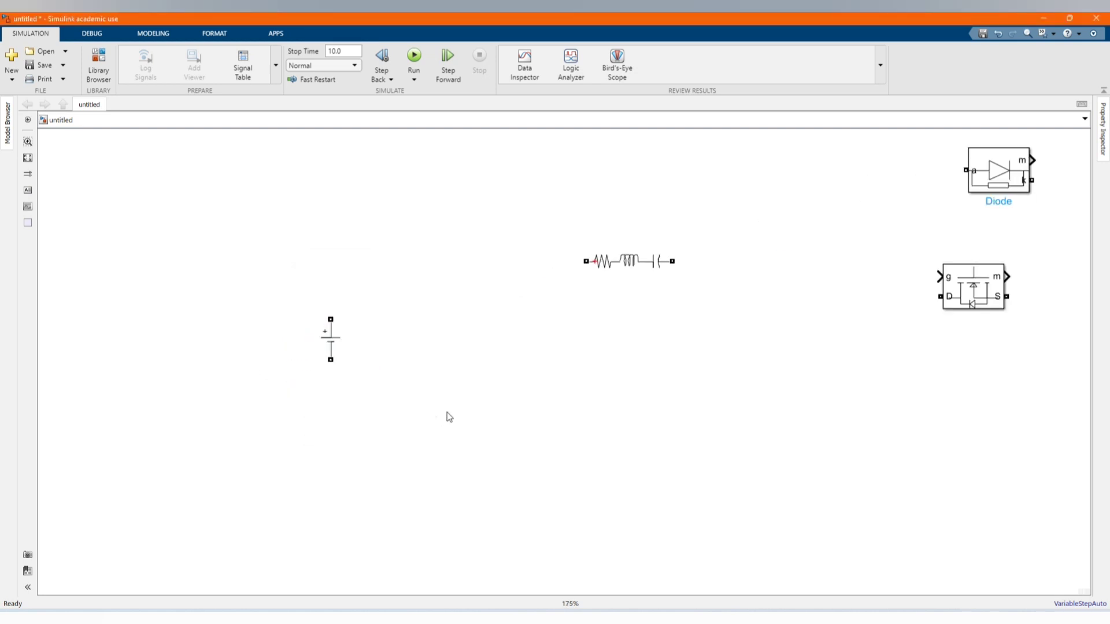
scroll(450, 417, "down", 1)
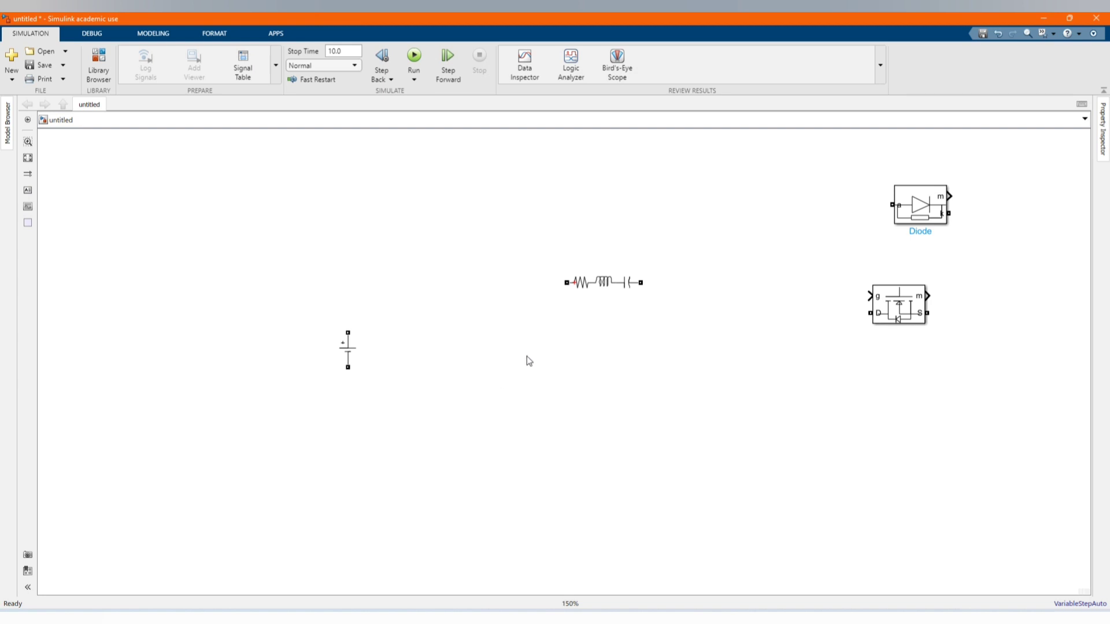
left_click(626, 271)
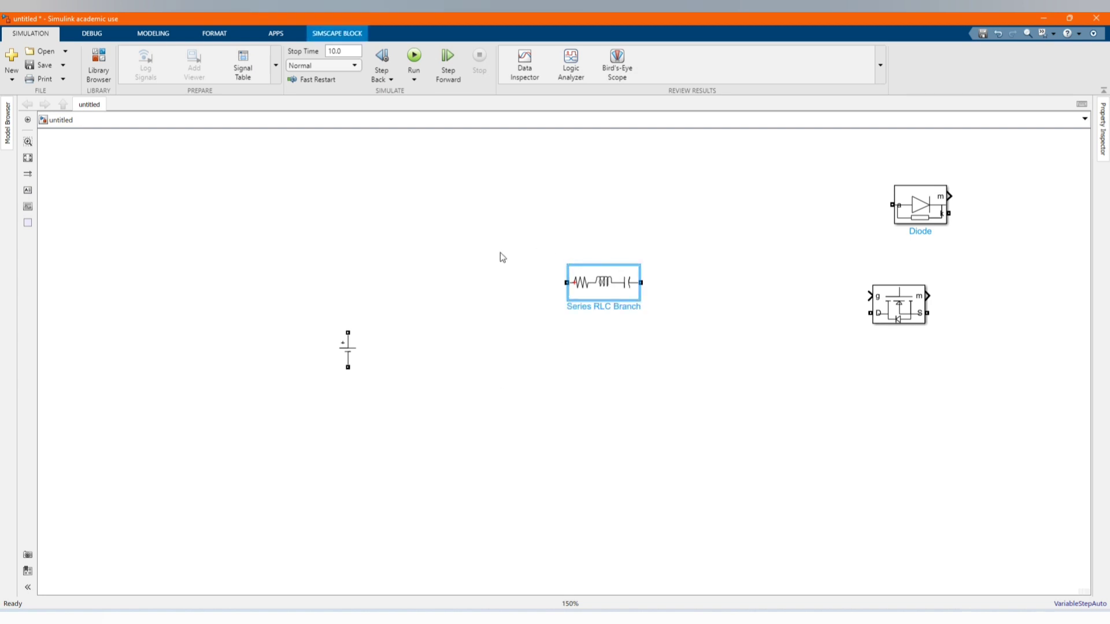
left_click_drag(609, 286, 622, 415)
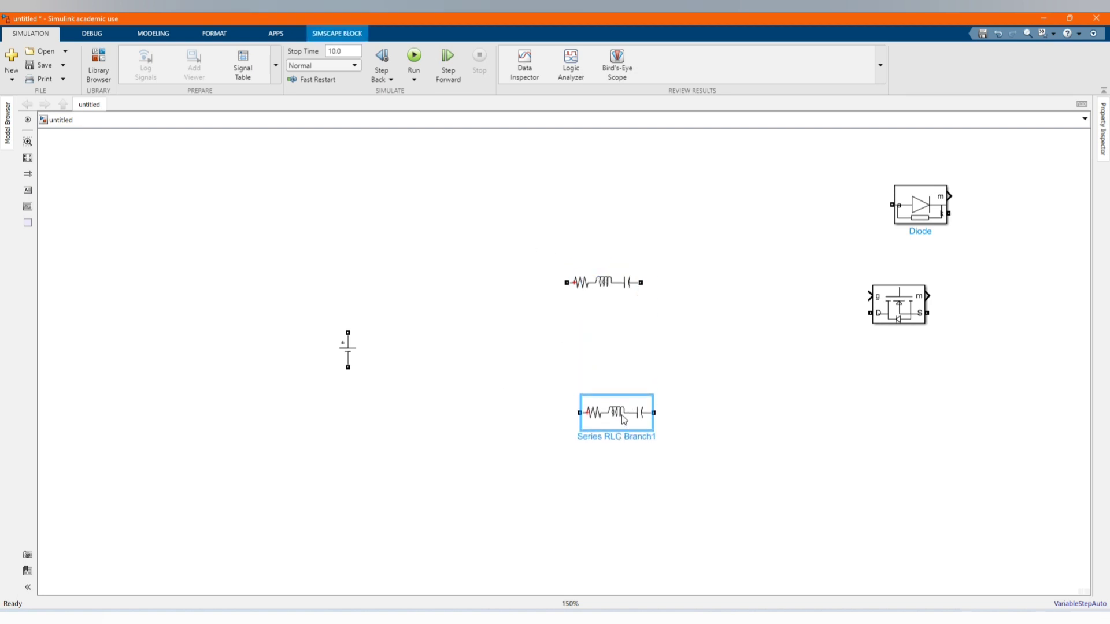
Change the upper Series RLC Branch to branch type L
double_click(621, 283)
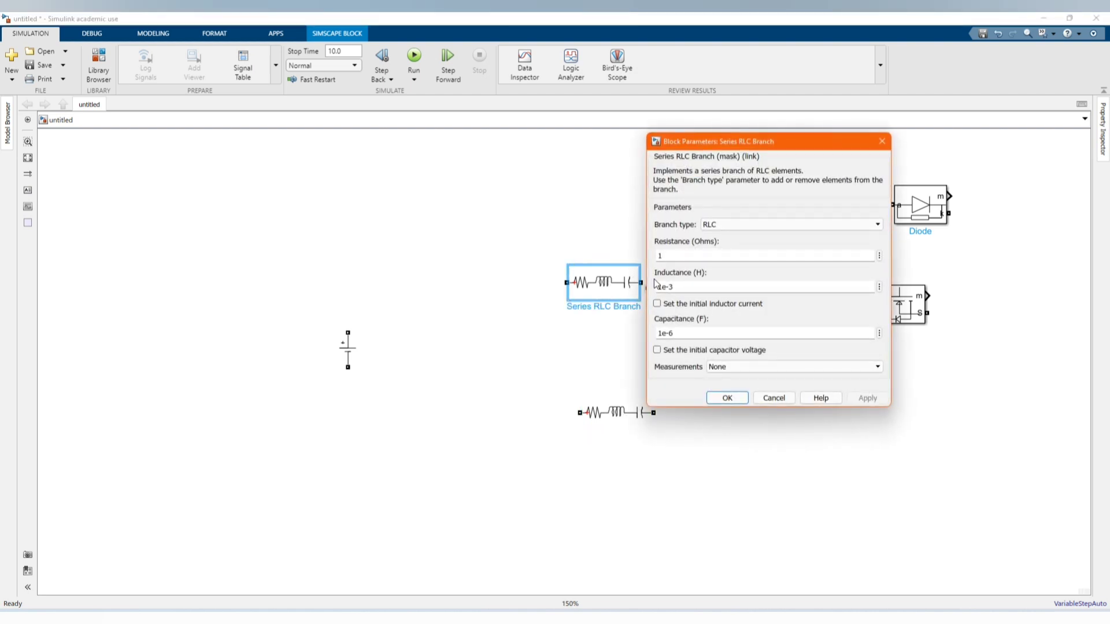
left_click(776, 220)
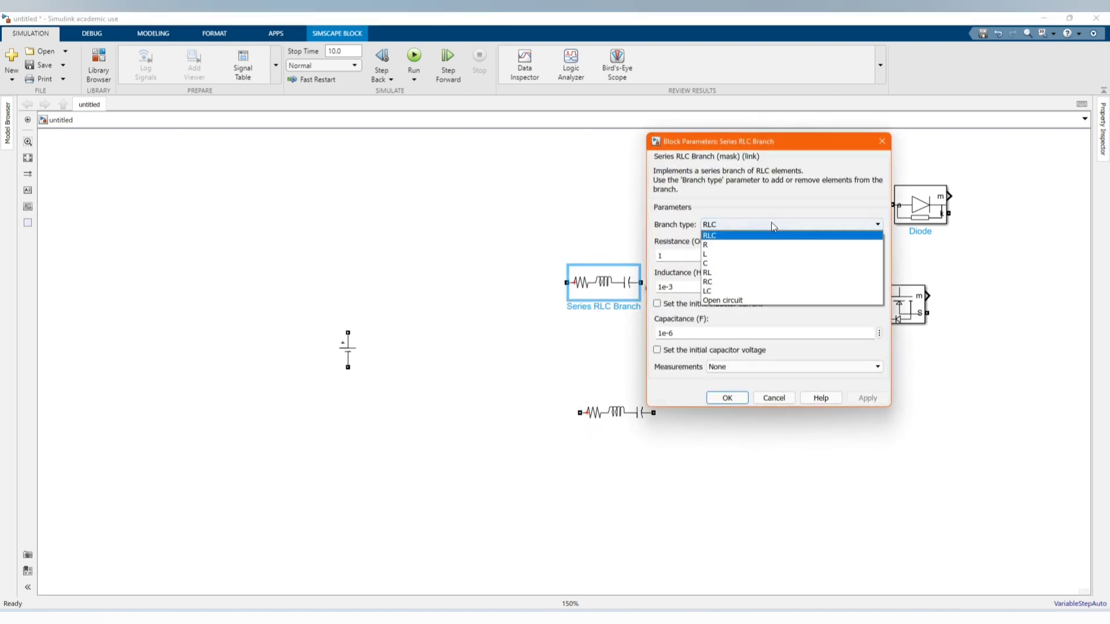
left_click(753, 254)
left_click(858, 322)
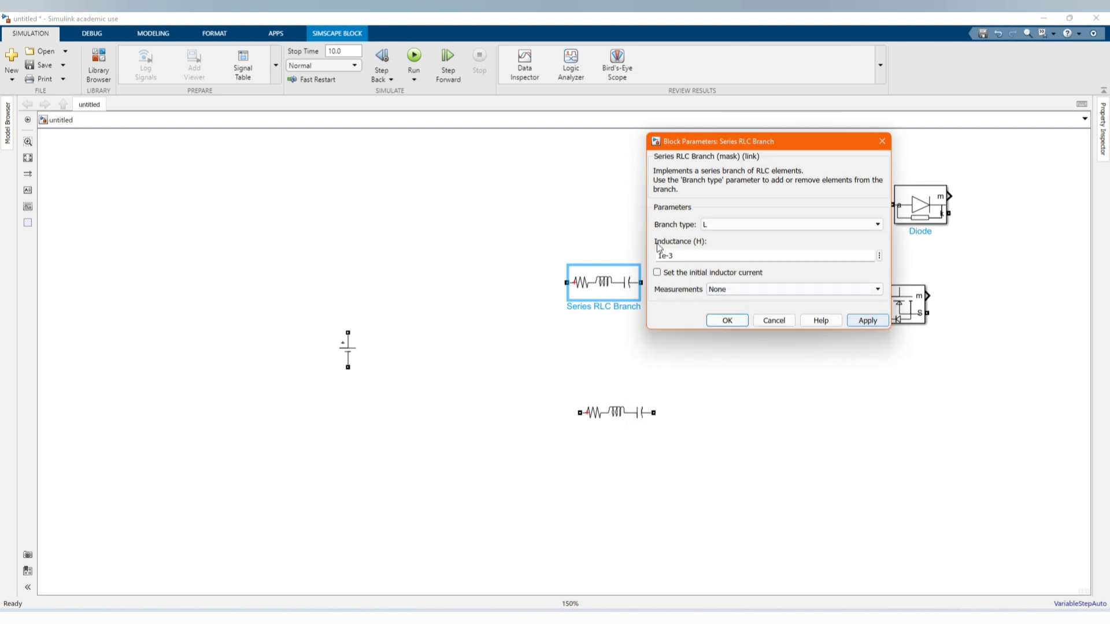
Set the inductance of the upper Series RLC Branch to 160e-6 H
double_click(660, 256)
left_click(659, 256)
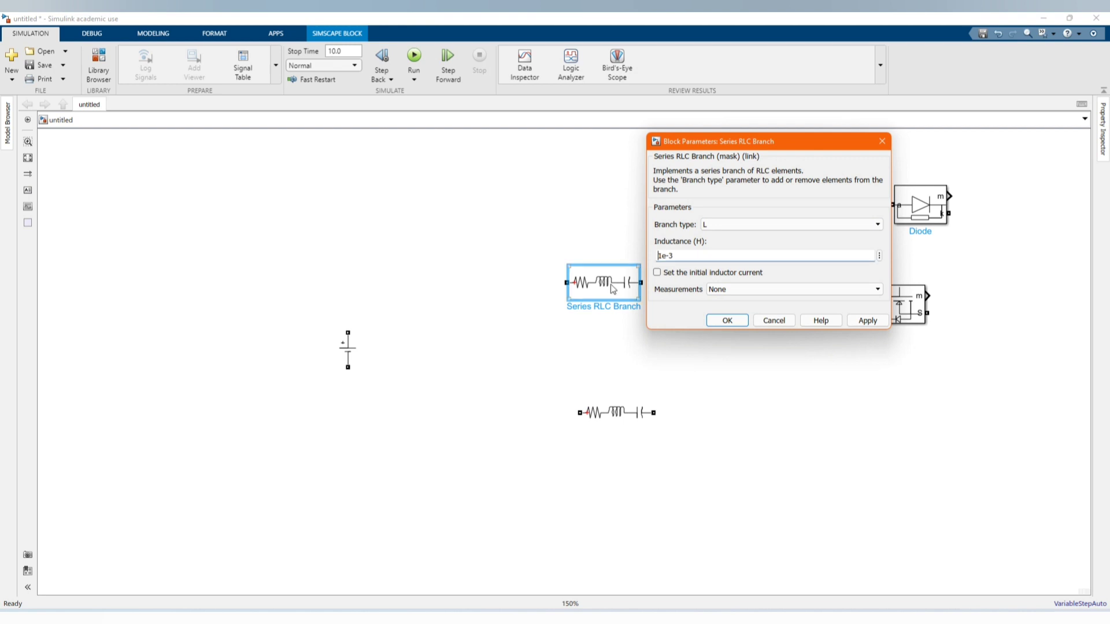
type("60")
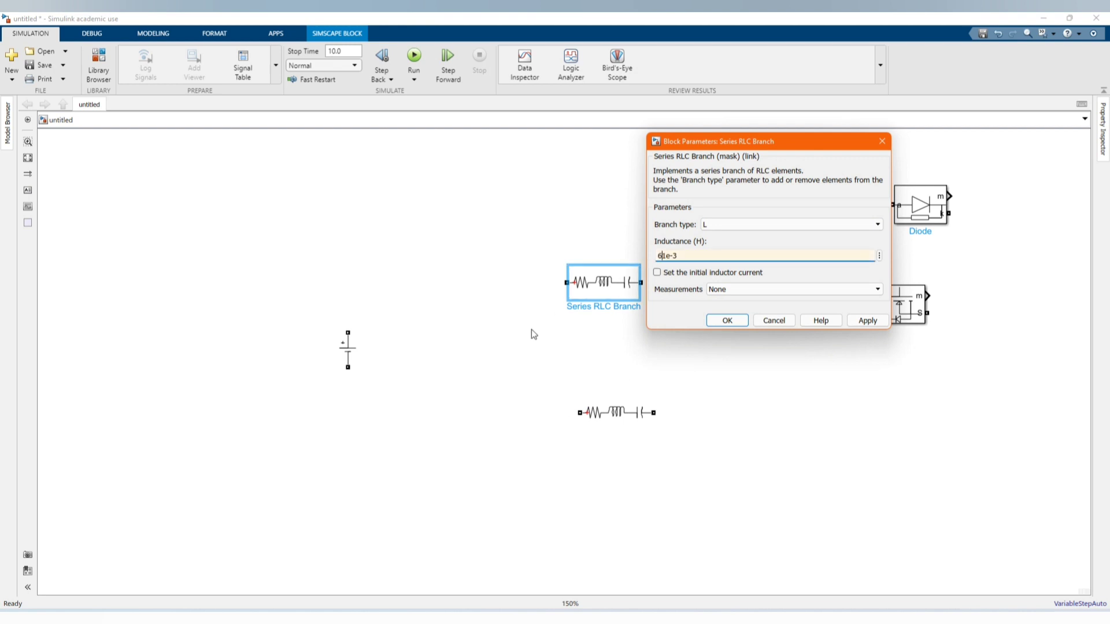
key("BackSpace")
key("BackSpace")
type("60")
key("BackSpace")
type("6")
left_click(867, 320)
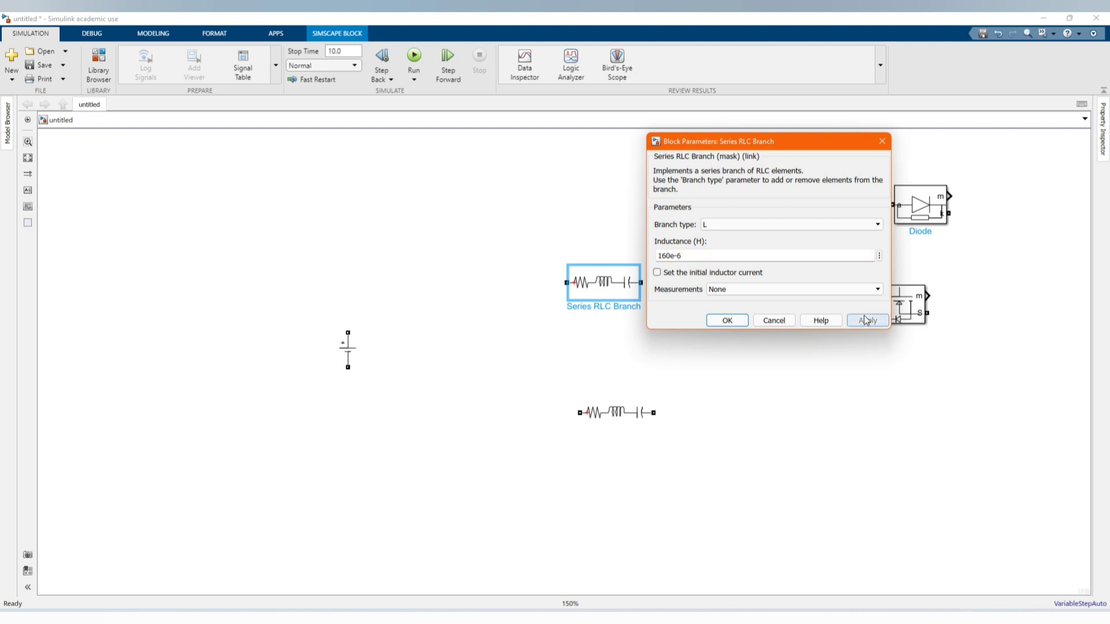
left_click(727, 322)
Move the inductor closer to the DC voltage source and connect its left terminal to the source's positive terminal
left_click_drag(612, 289, 491, 290)
left_click(443, 282)
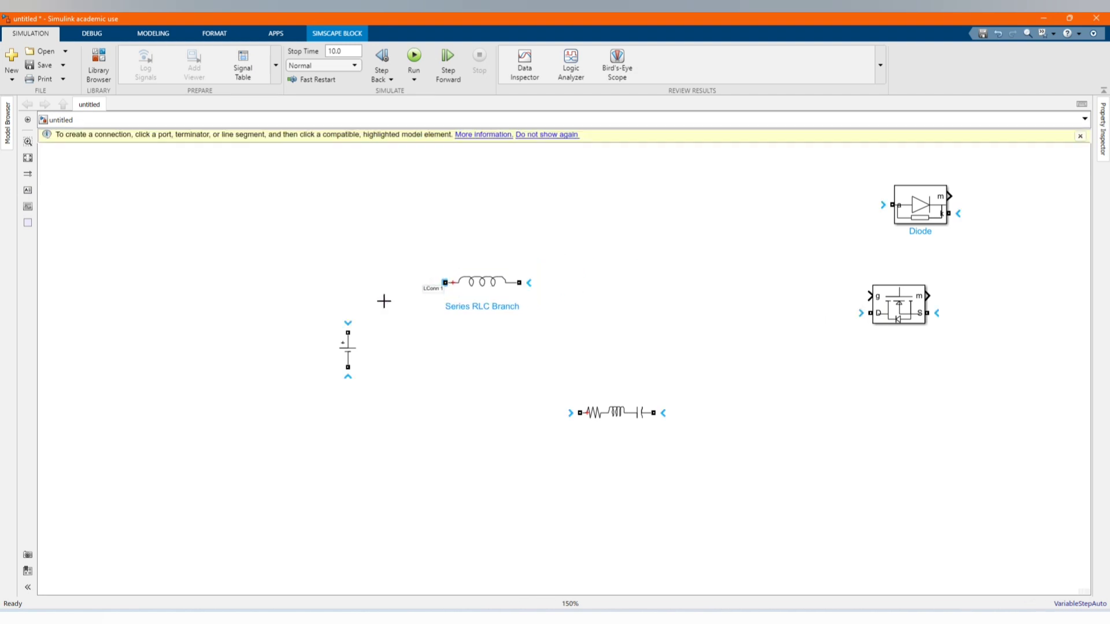
left_click(348, 333)
Duplicate the inductor, place the copy to its lower right, and change the copy's branch type to C
left_click(482, 276)
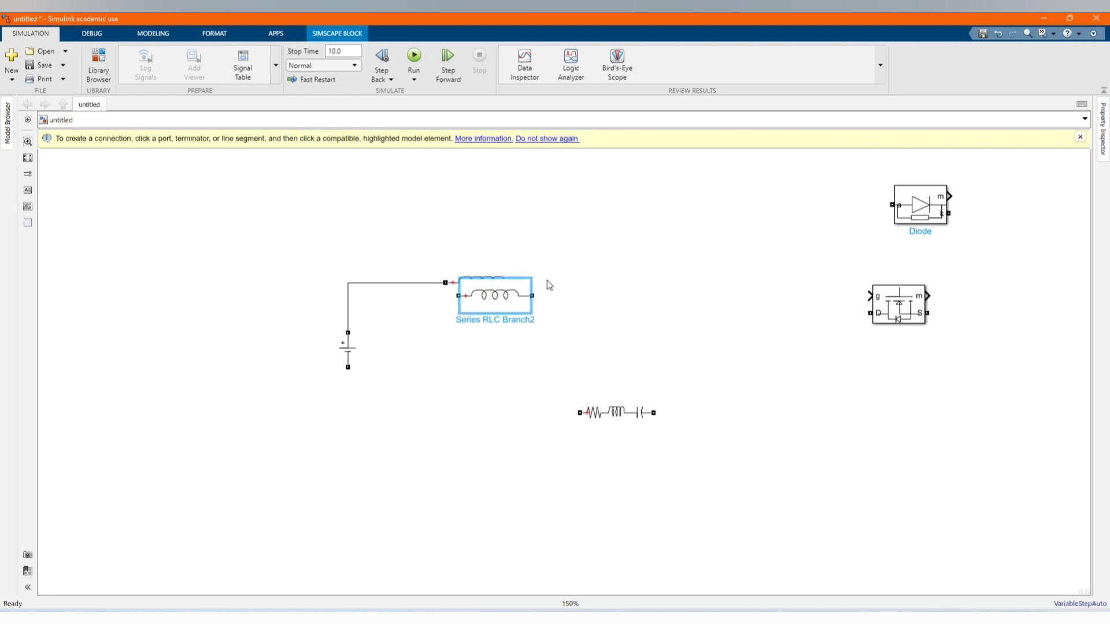
left_click_drag(486, 292, 669, 340)
double_click(669, 340)
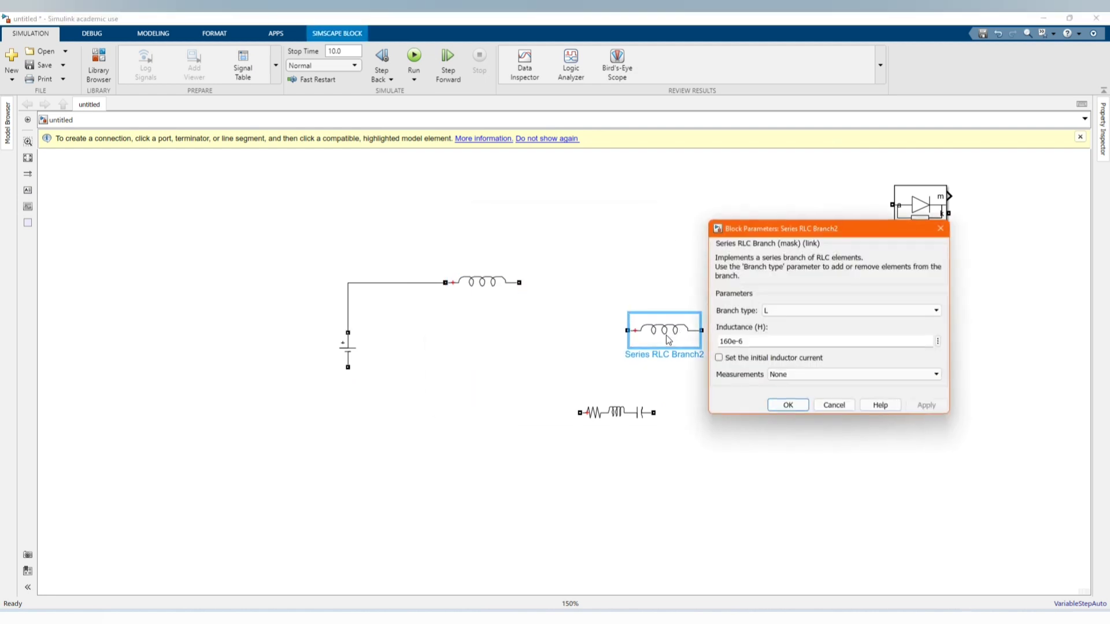
left_click(773, 313)
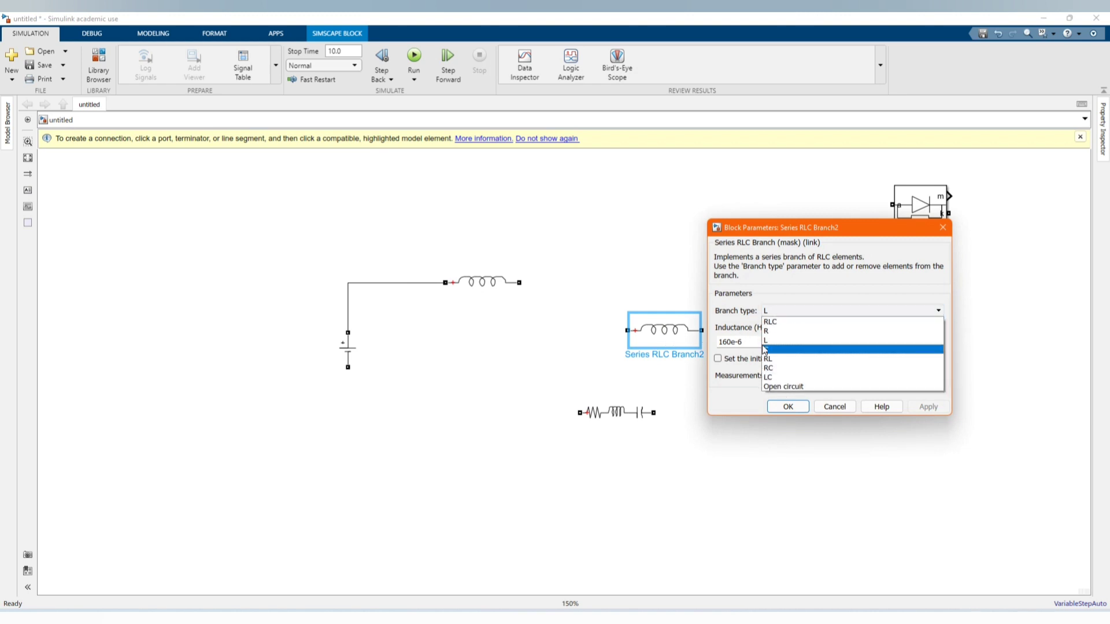
left_click(767, 349)
Set the new capacitor branch's capacitance to 276e-6 F
double_click(726, 344)
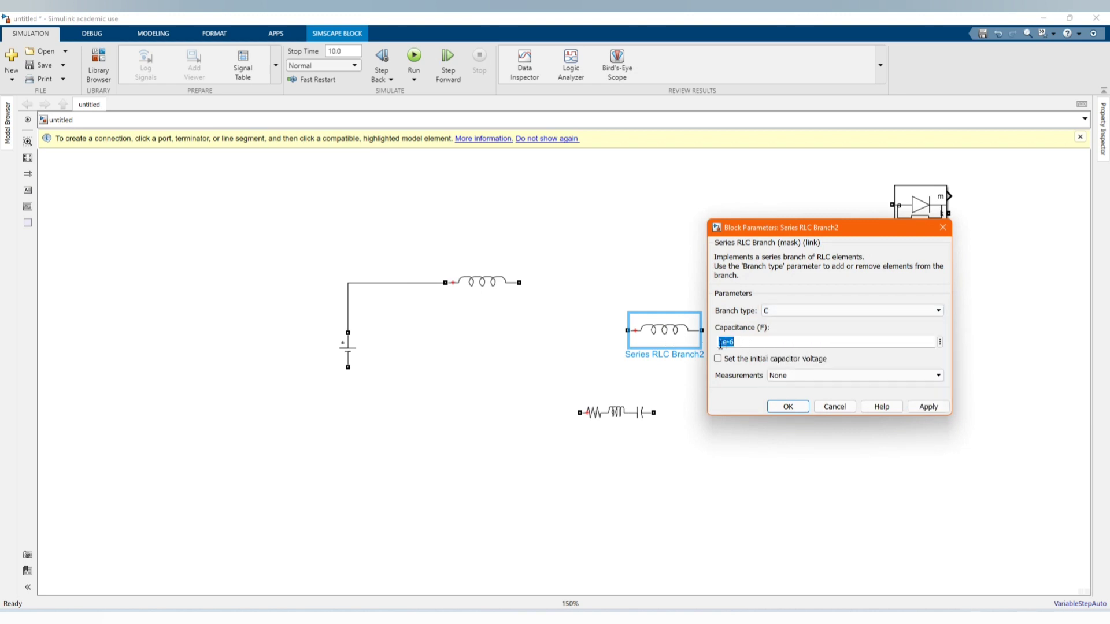
left_click(727, 344)
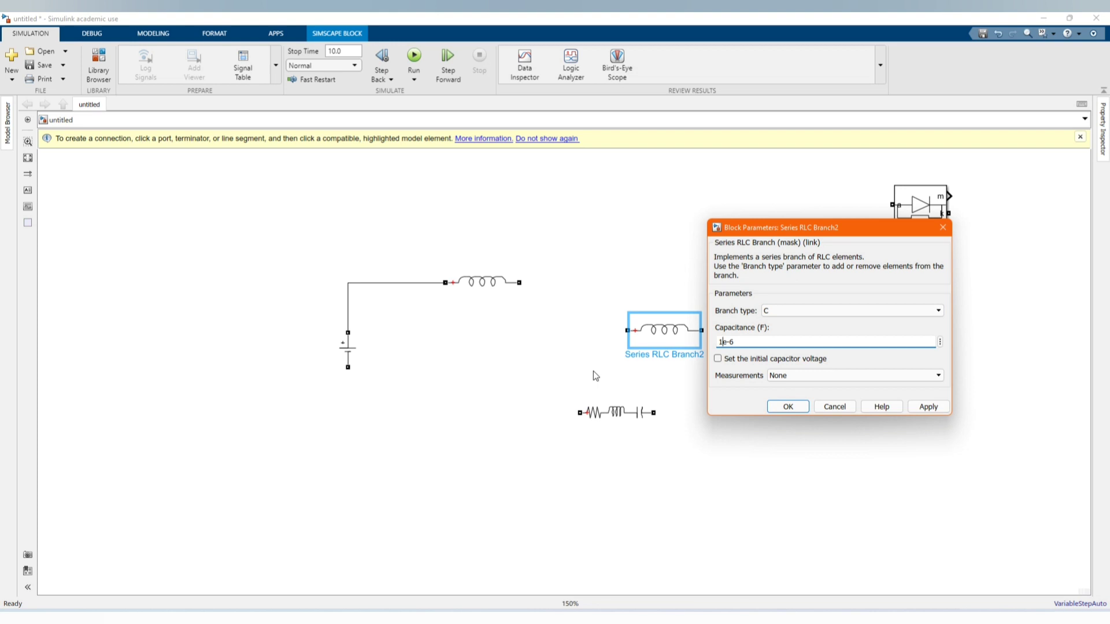
key("BackSpace")
type("276")
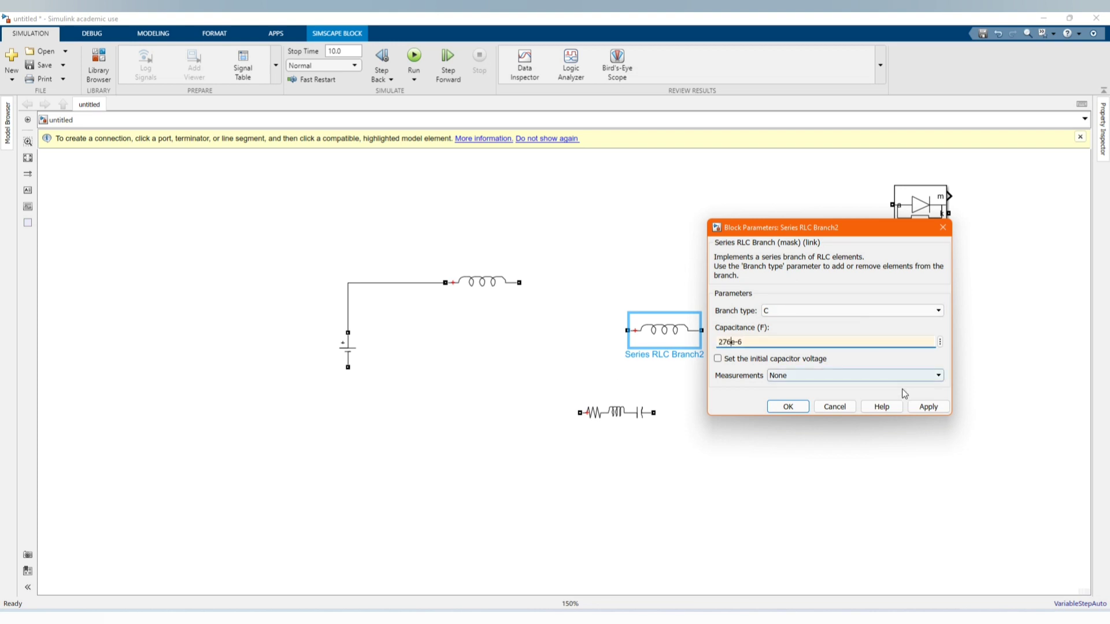
left_click(928, 407)
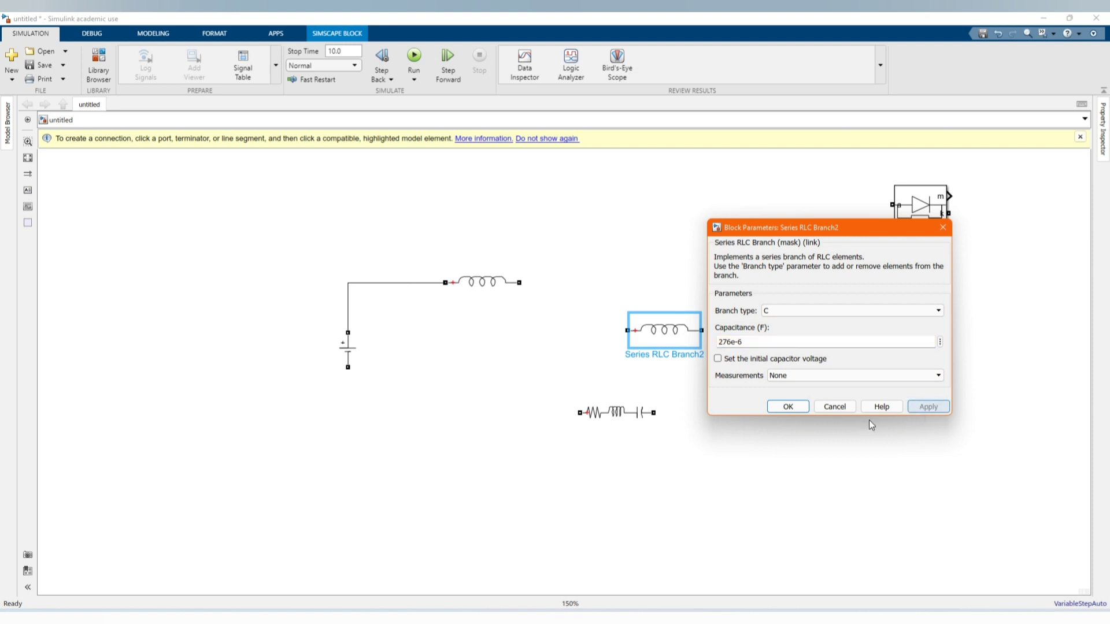
left_click(798, 407)
left_click(660, 341)
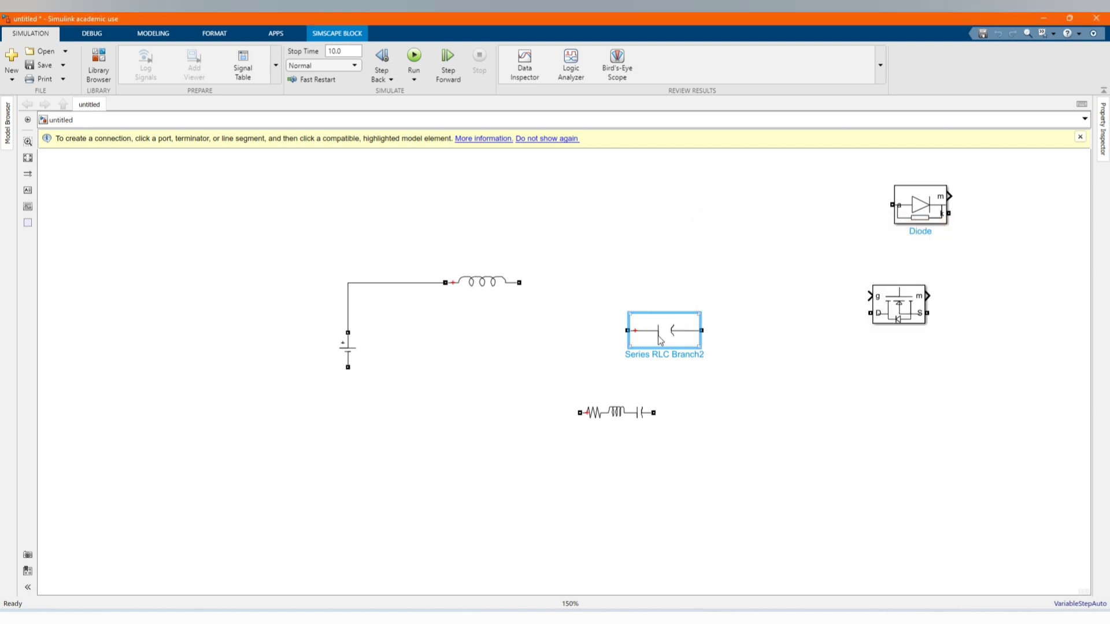
Rotate the capacitor to vertical, shift it slightly down and right, and move the inductor closer to the DC source
key("ctrl+r")
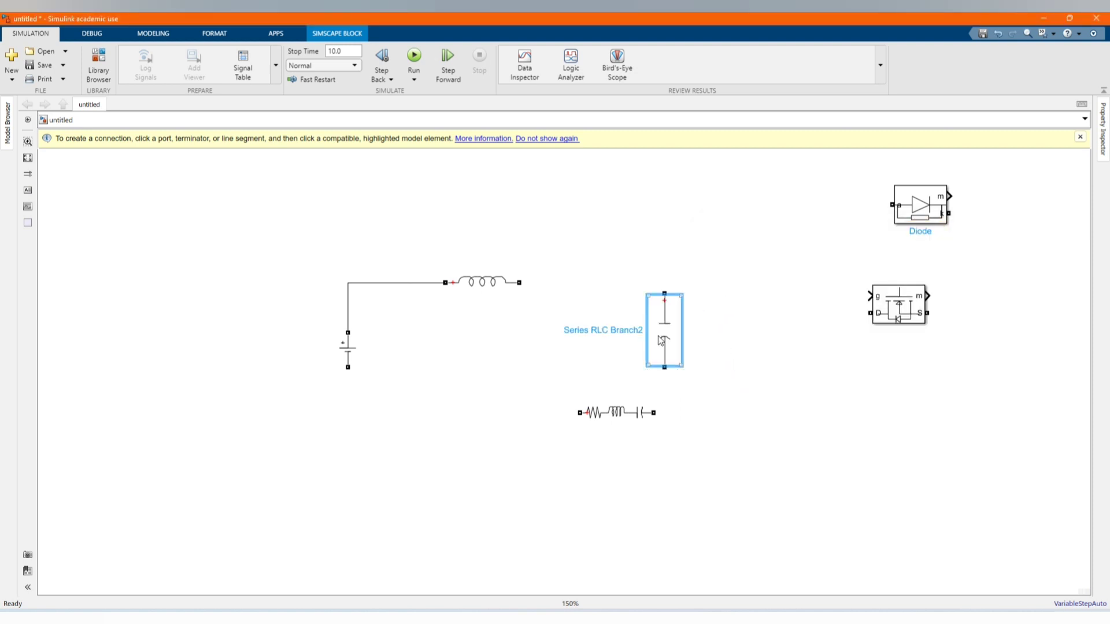
left_click_drag(660, 341, 690, 367)
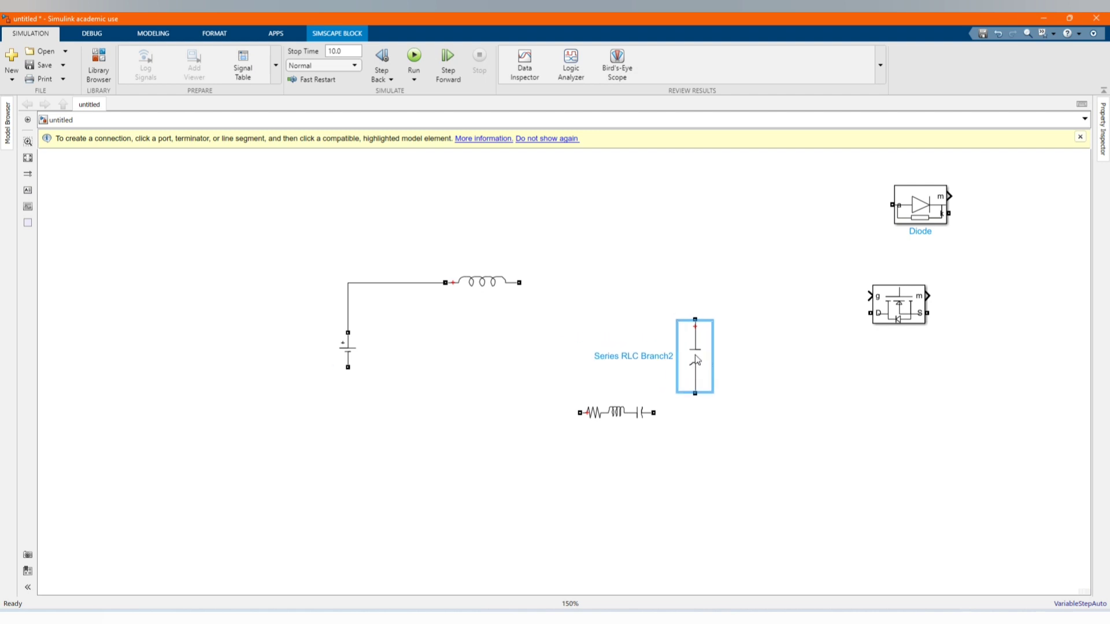
scroll(520, 364, "up", 1)
left_click(1080, 137)
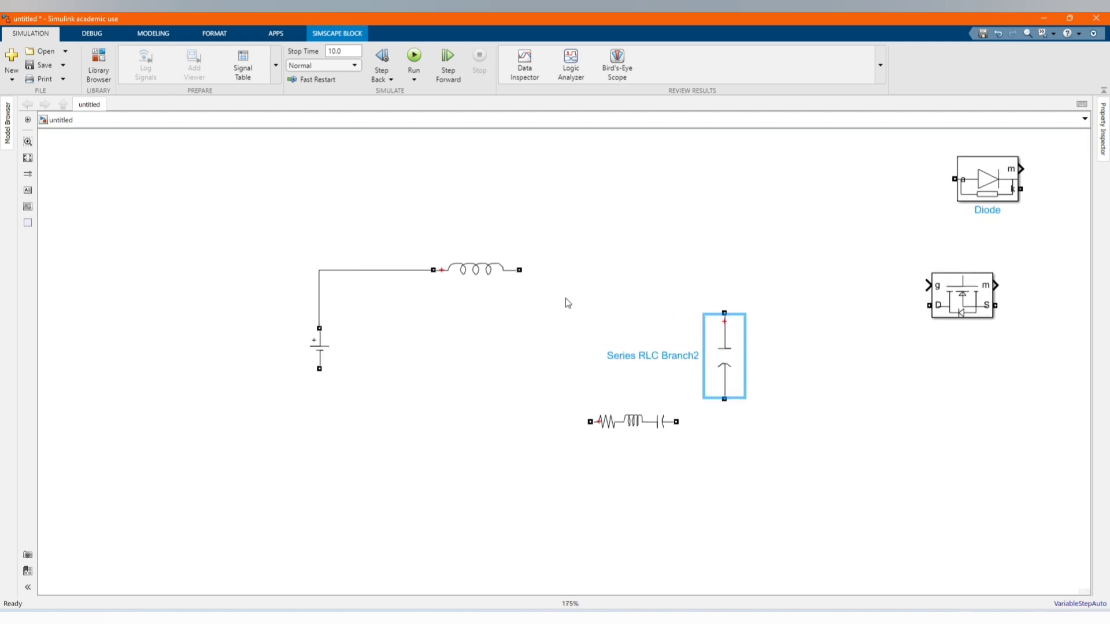
left_click_drag(459, 270, 417, 274)
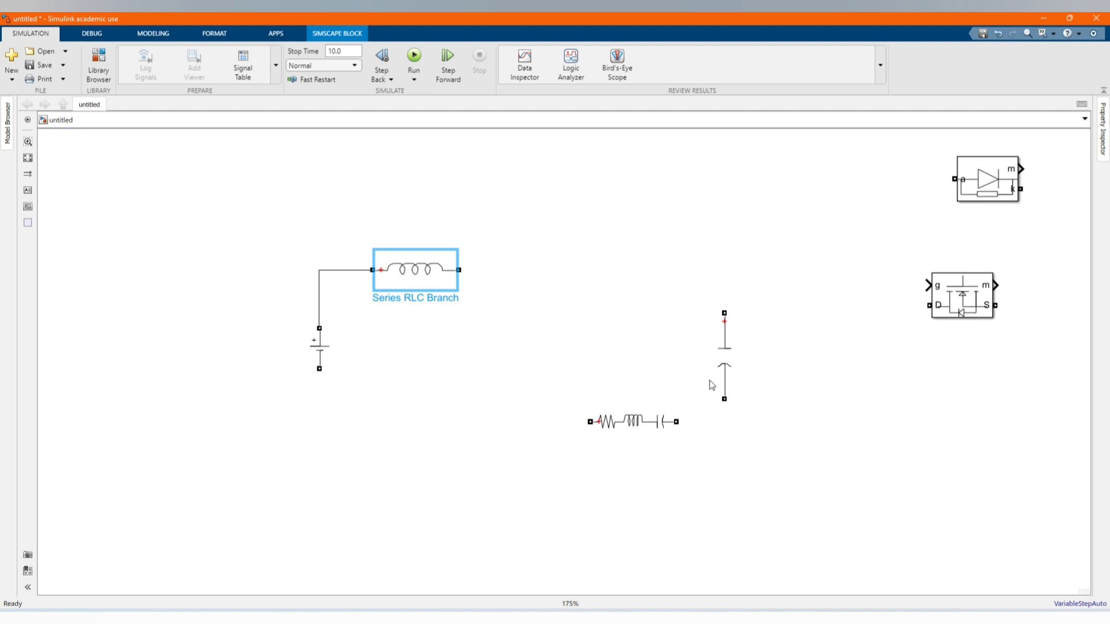
Place the Mosfet upright beside the inductor, wiring its drain to the inductor's free end and its source to the DC source's negative terminal
left_click_drag(964, 282, 582, 330)
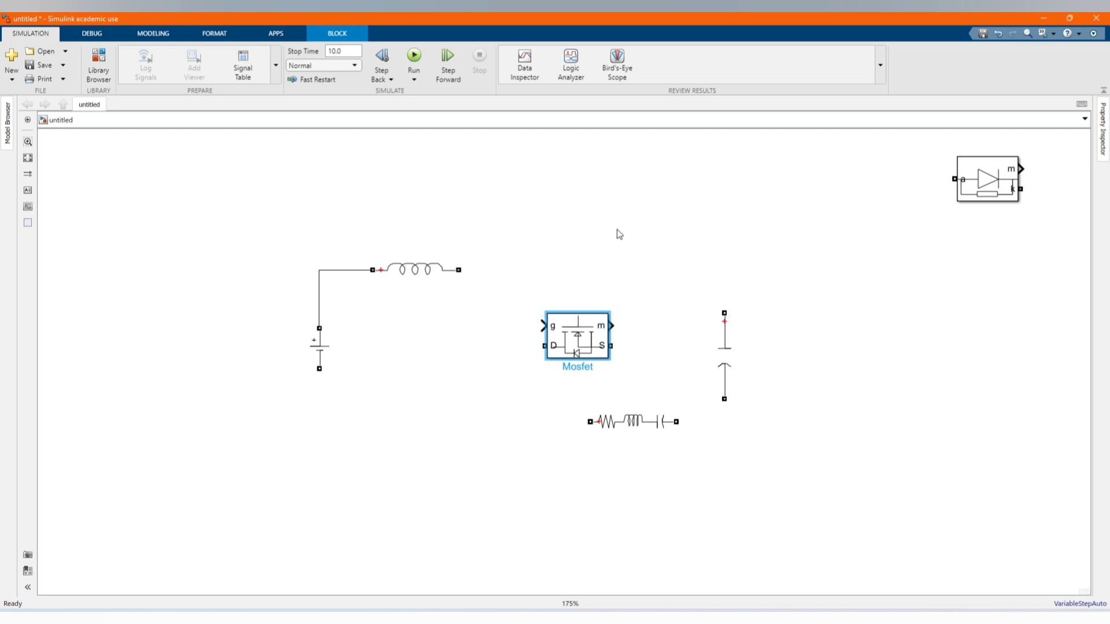
key("ctrl+r")
key("ctrl+r")
key("ctrl+r")
key("ctrl+r")
key("ctrl+r")
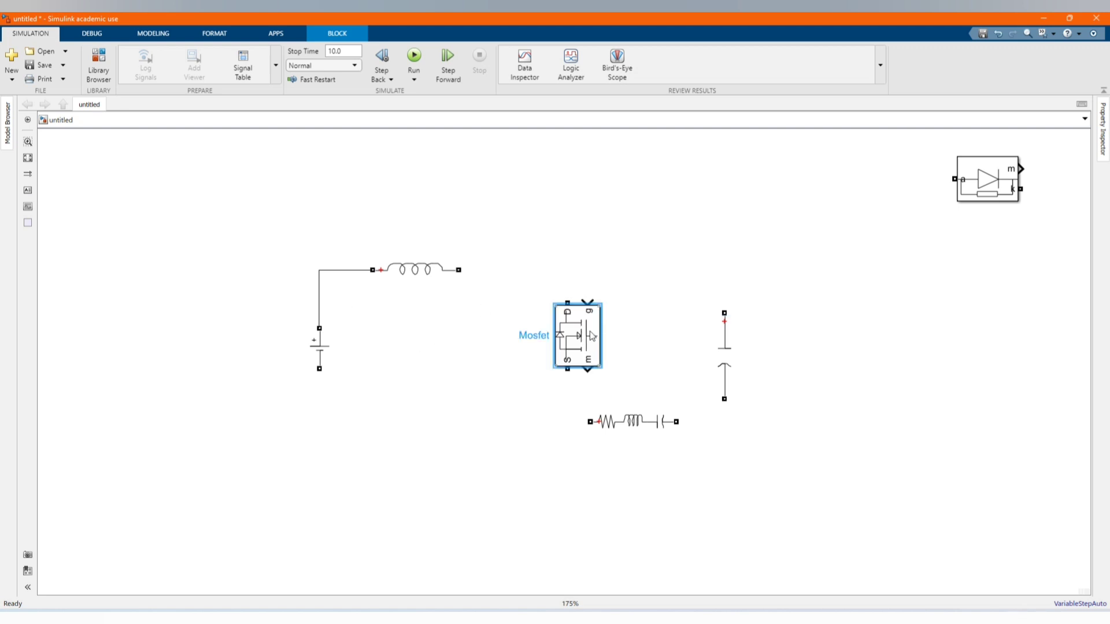
left_click_drag(590, 336, 459, 271)
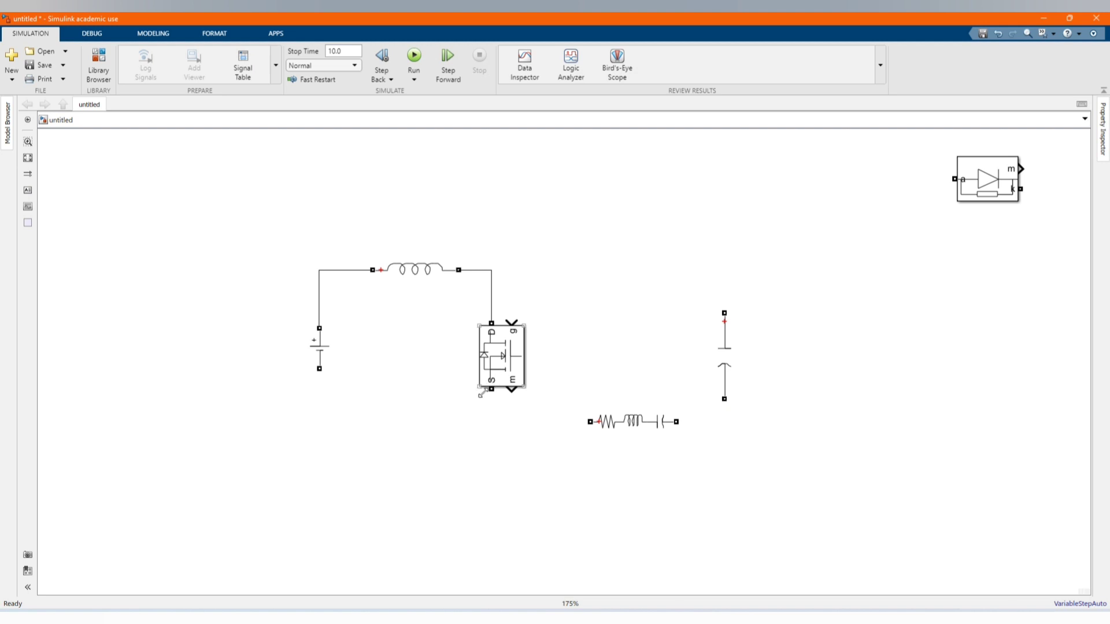
left_click_drag(491, 389, 319, 369)
Move the capacitor beside the Mosfet, clear the unused RLC branch away to the right, and wire the capacitor in parallel with the Mosfet
left_click_drag(717, 344, 576, 345)
left_click_drag(624, 422, 832, 401)
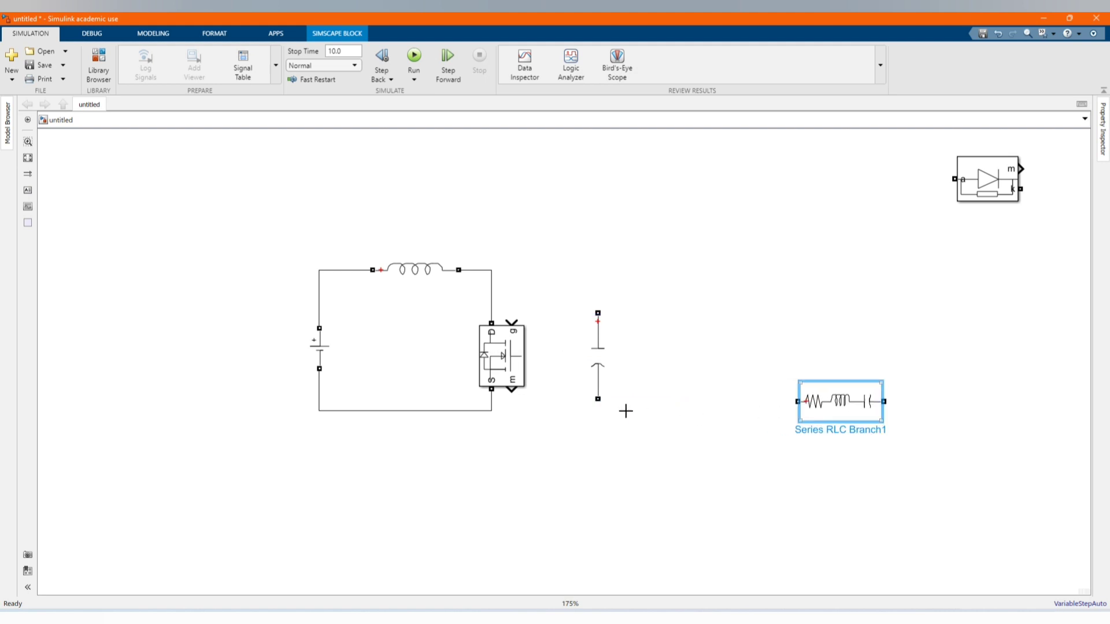
left_click_drag(598, 399, 491, 408)
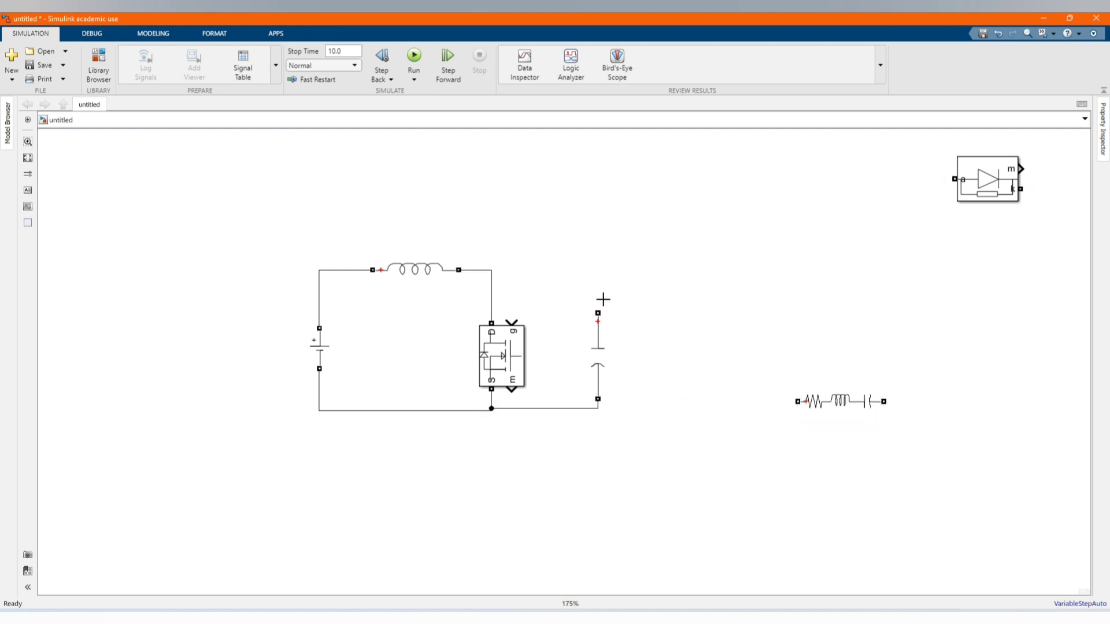
left_click_drag(600, 300, 491, 272)
scroll(575, 254, "down", 1)
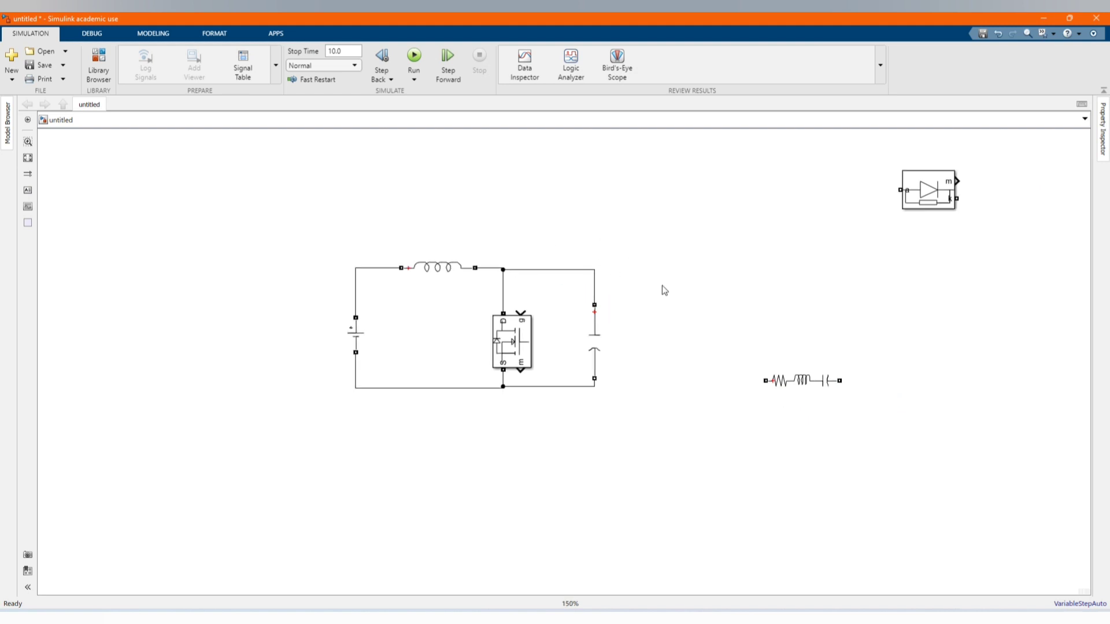
Place the diode to the right of the capacitor, hide its measurement port, and connect its anode to the capacitor's upper node
left_click(928, 196)
left_click_drag(929, 191, 695, 269)
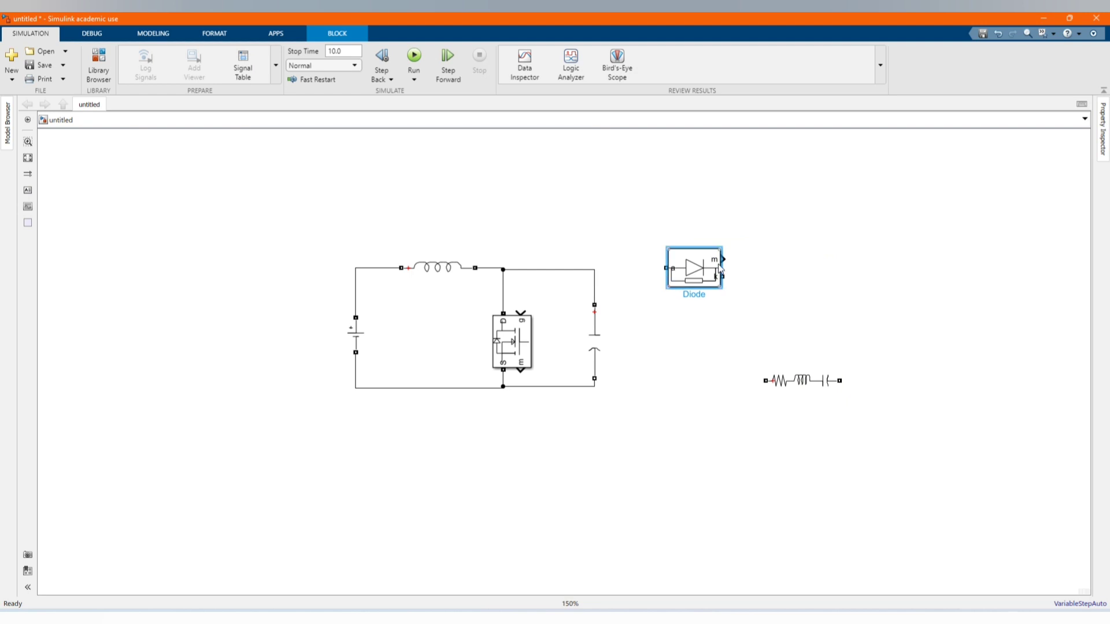
double_click(693, 269)
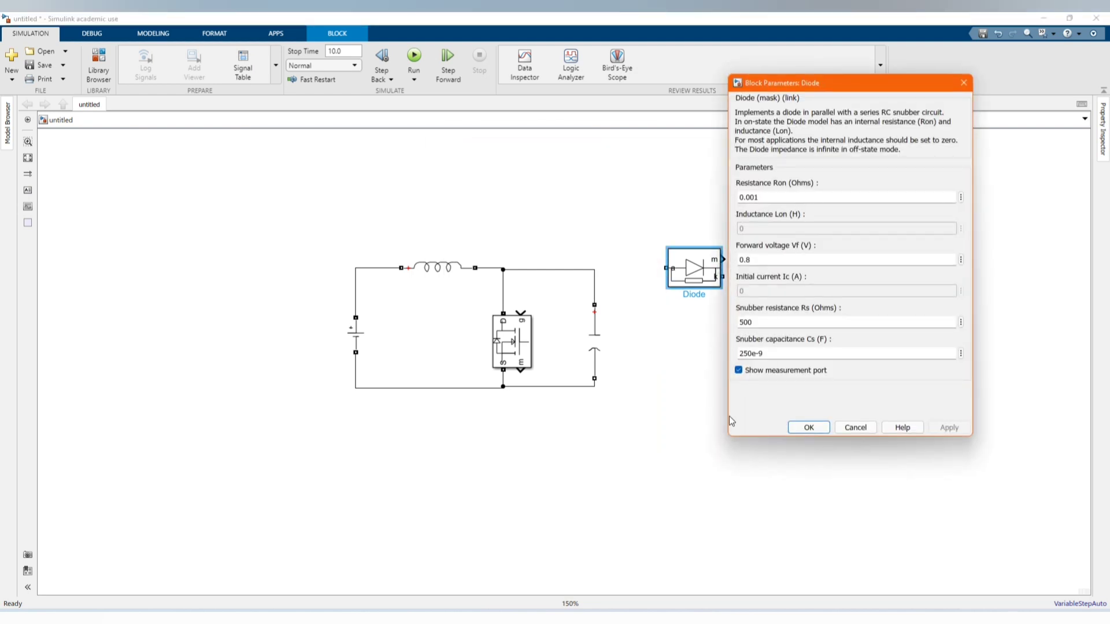
left_click(739, 370)
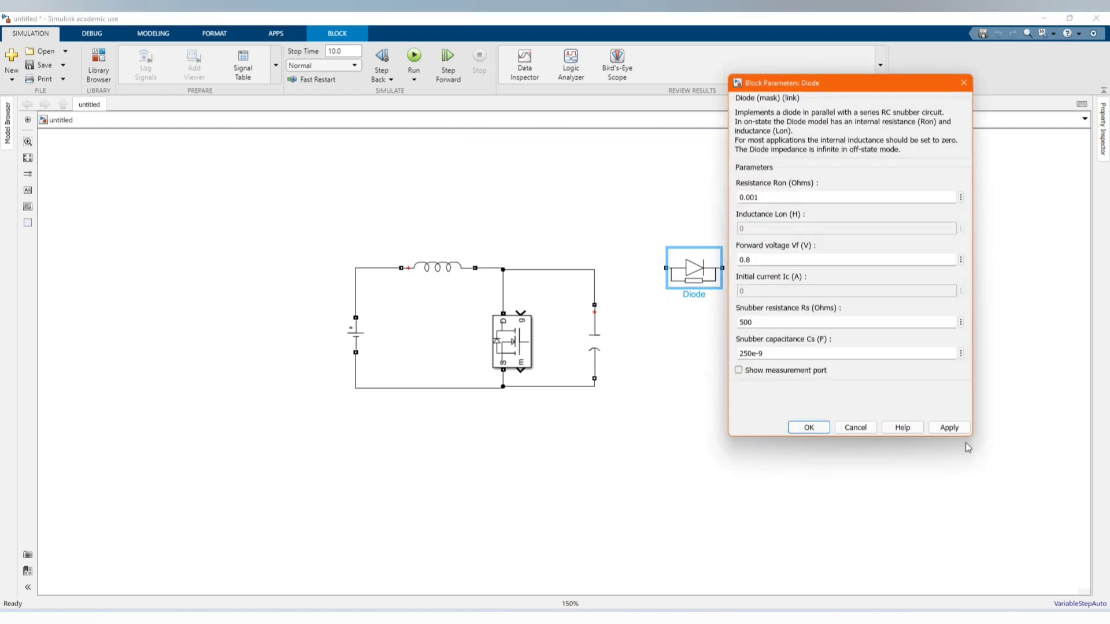
left_click(808, 428)
left_click_drag(665, 267, 594, 269)
Hide the Mosfet block's measurement port
double_click(508, 339)
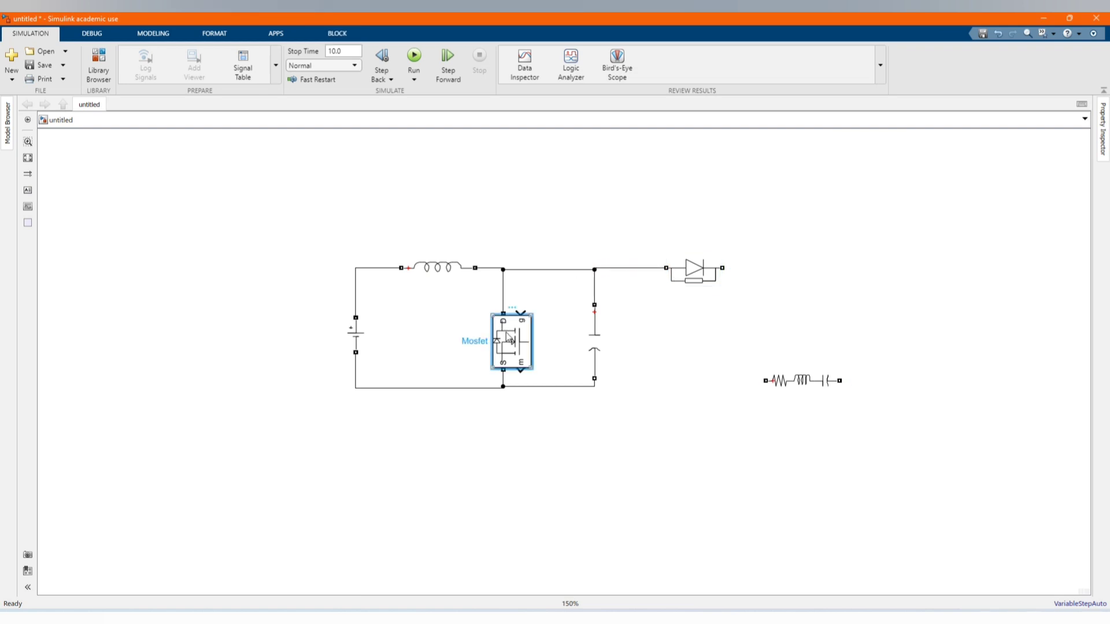
left_click(550, 473)
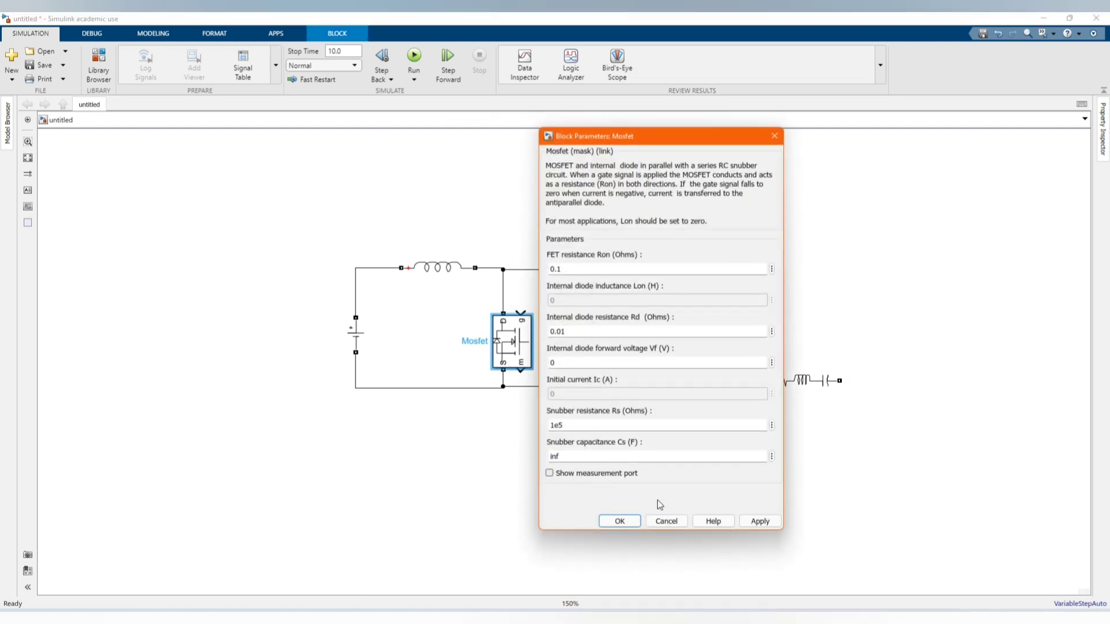
left_click(760, 521)
left_click(633, 522)
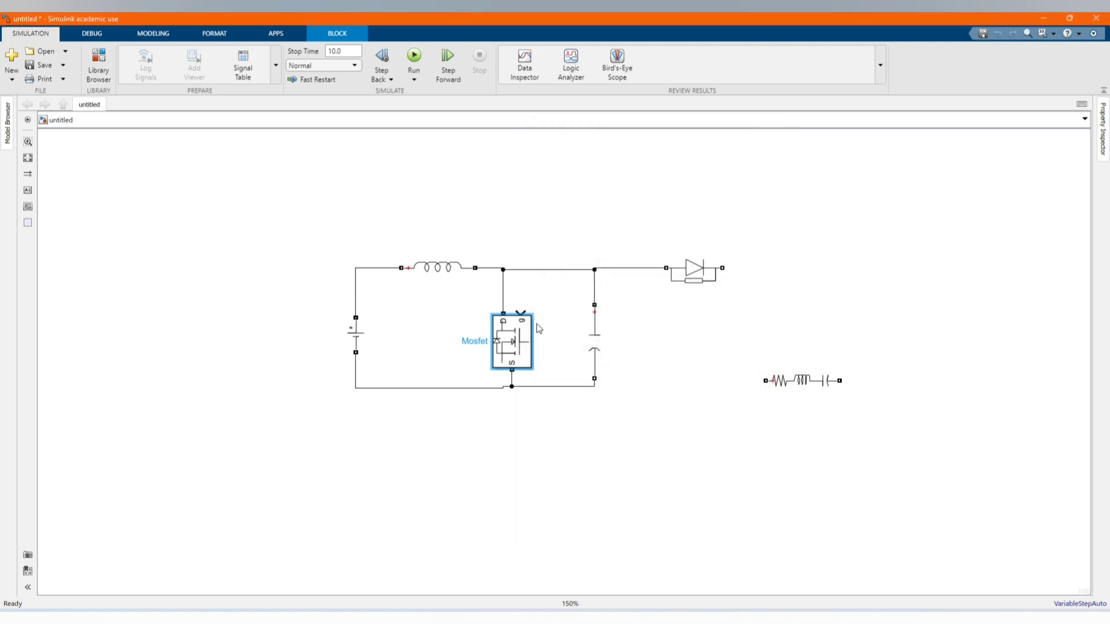
Nudge the Mosfet up and align the bottom wire segments into one straight line at its source junction
left_click_drag(523, 335, 525, 331)
left_click(539, 388)
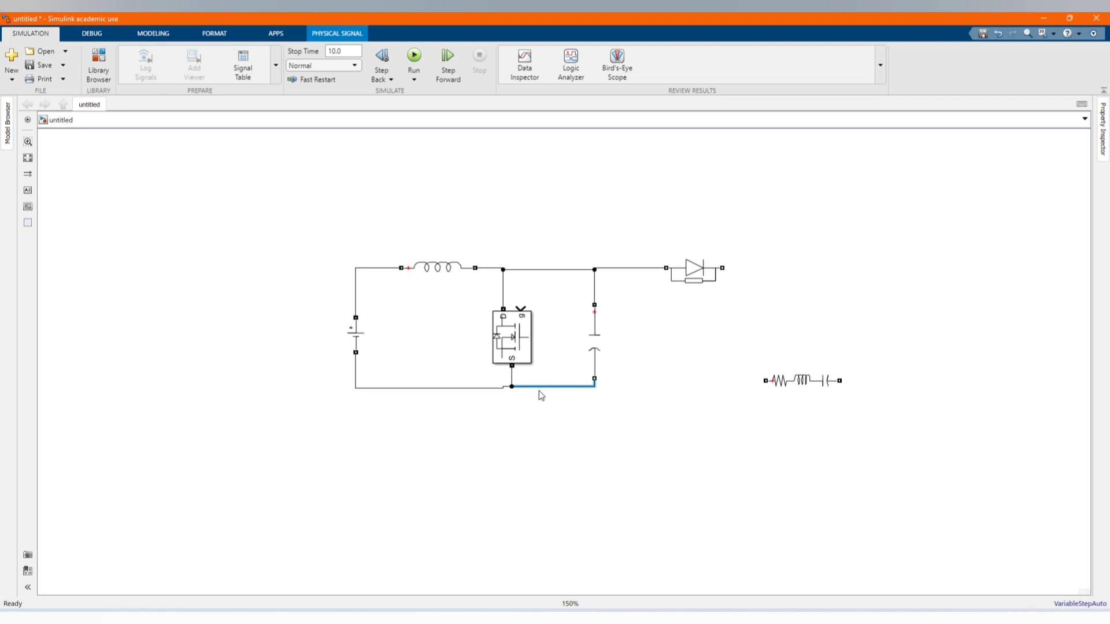
left_click_drag(539, 390, 540, 392)
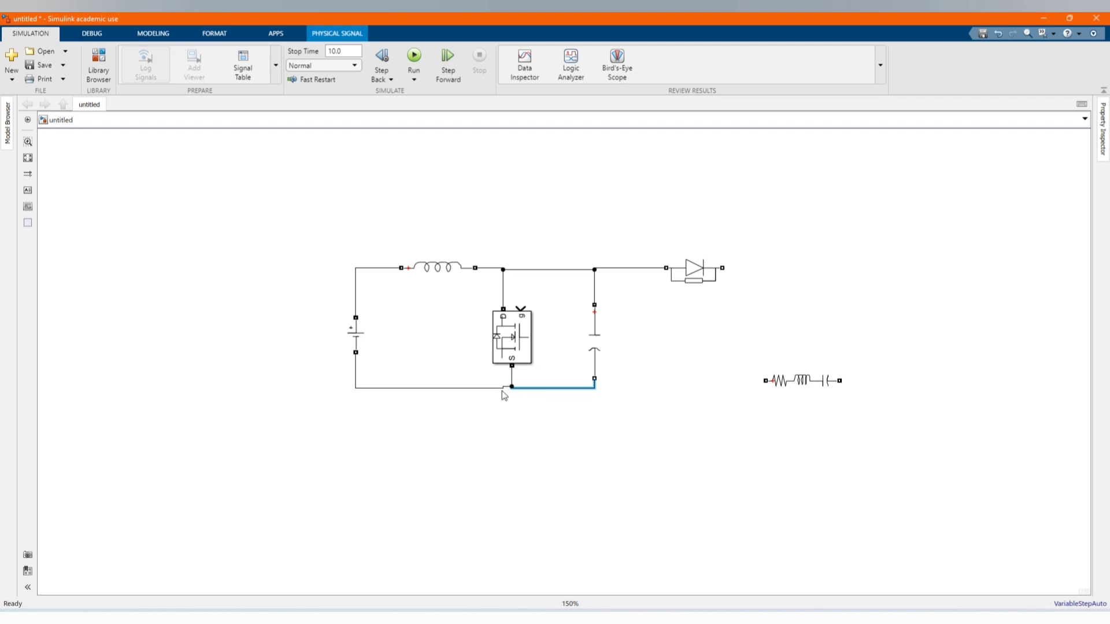
scroll(503, 393, "up", 4)
left_click_drag(527, 381, 528, 384)
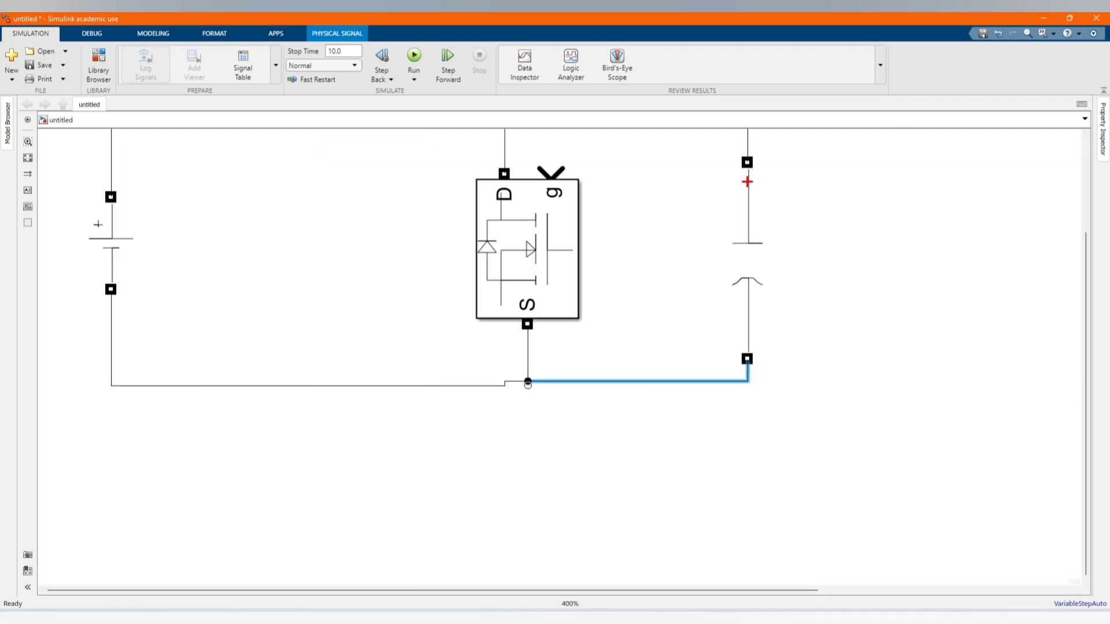
left_click(518, 384)
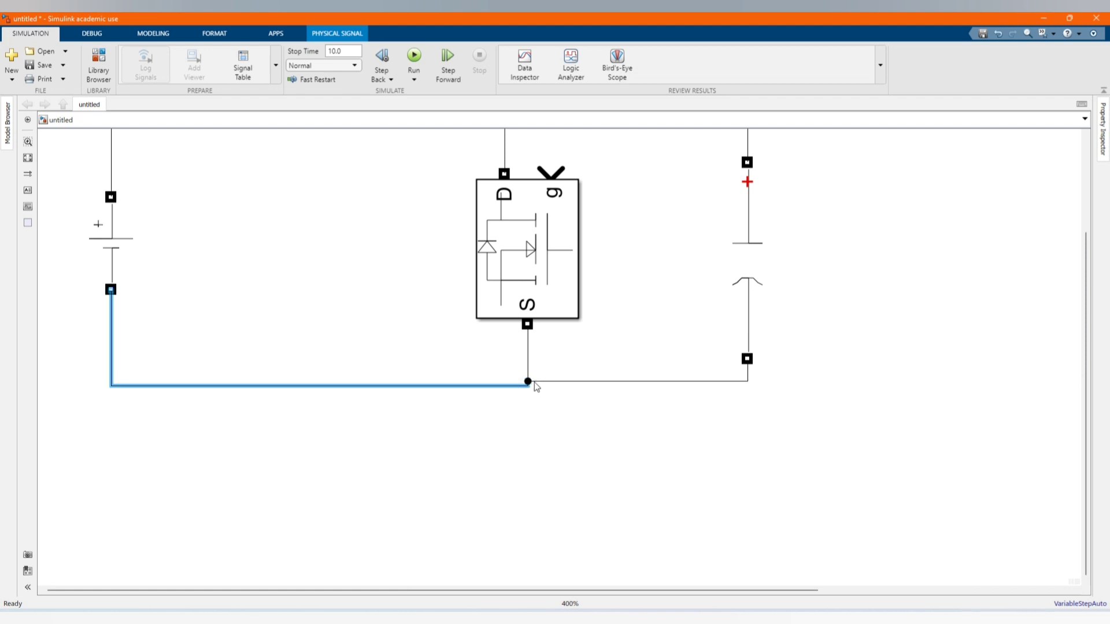
left_click_drag(529, 388, 530, 392)
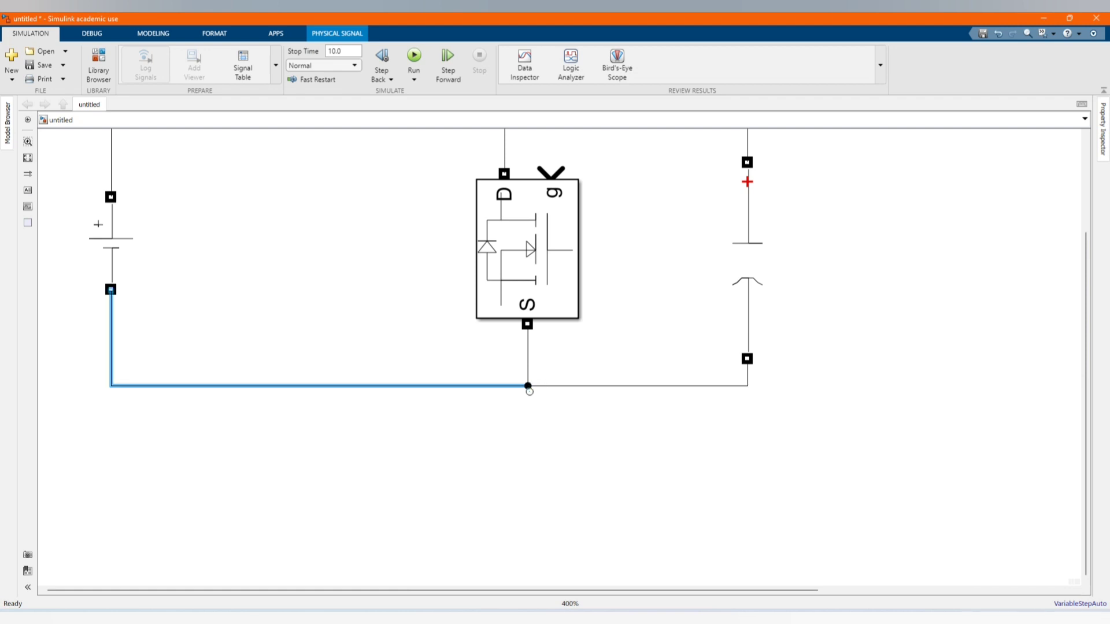
scroll(548, 404, "down", 3)
left_click(727, 379)
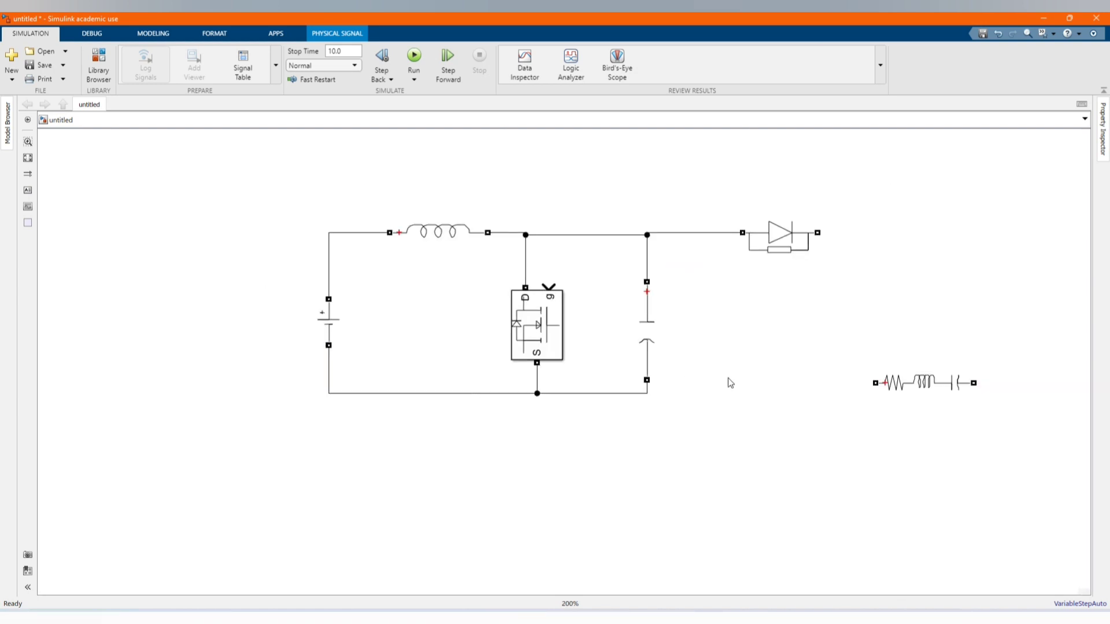
Move the diode slightly left, closer to the capacitor
left_click(772, 255)
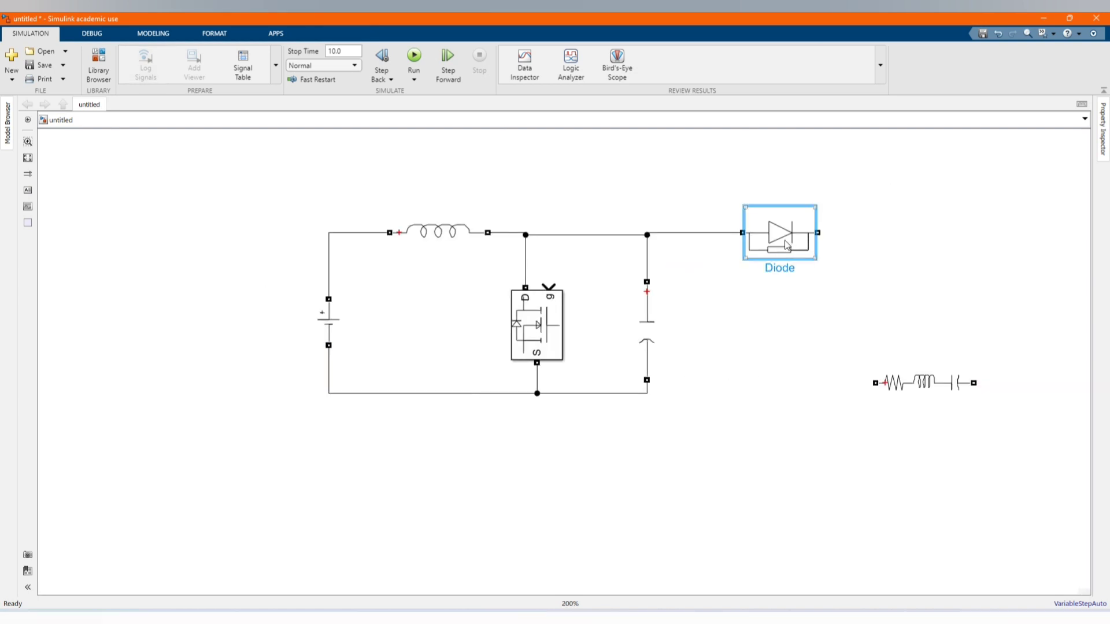
left_click_drag(771, 255, 751, 253)
left_click(659, 312)
scroll(616, 307, "down", 1)
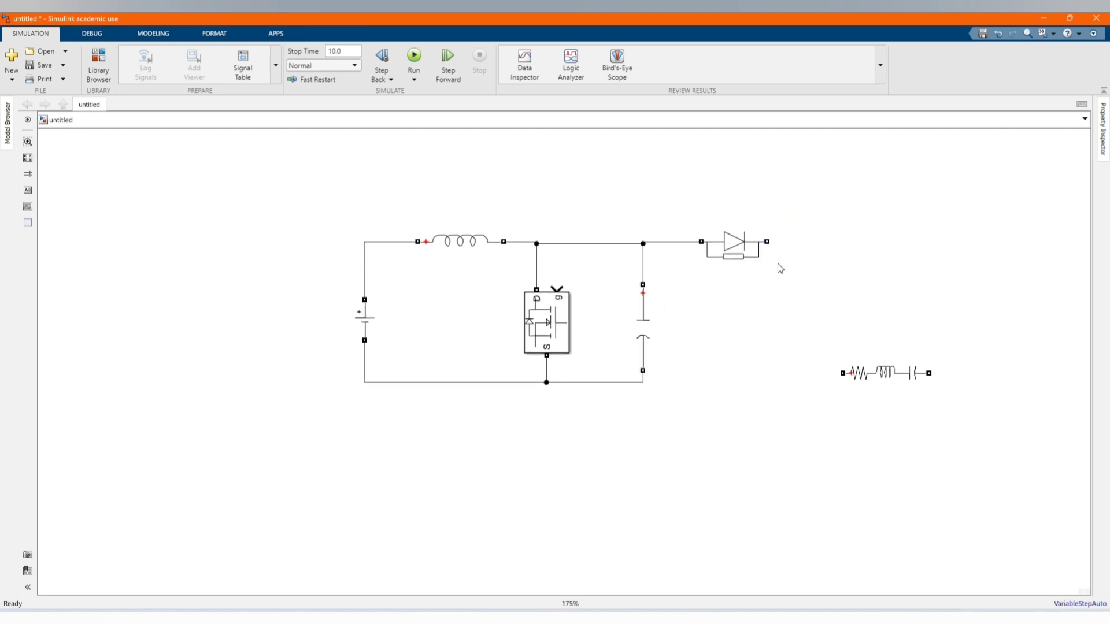
Replace the uneven top wiring with a straight line from the diode's anode to the inductor–Mosfet node, and reconnect the capacitor to it
scroll(783, 240, "up", 2)
left_click(540, 246)
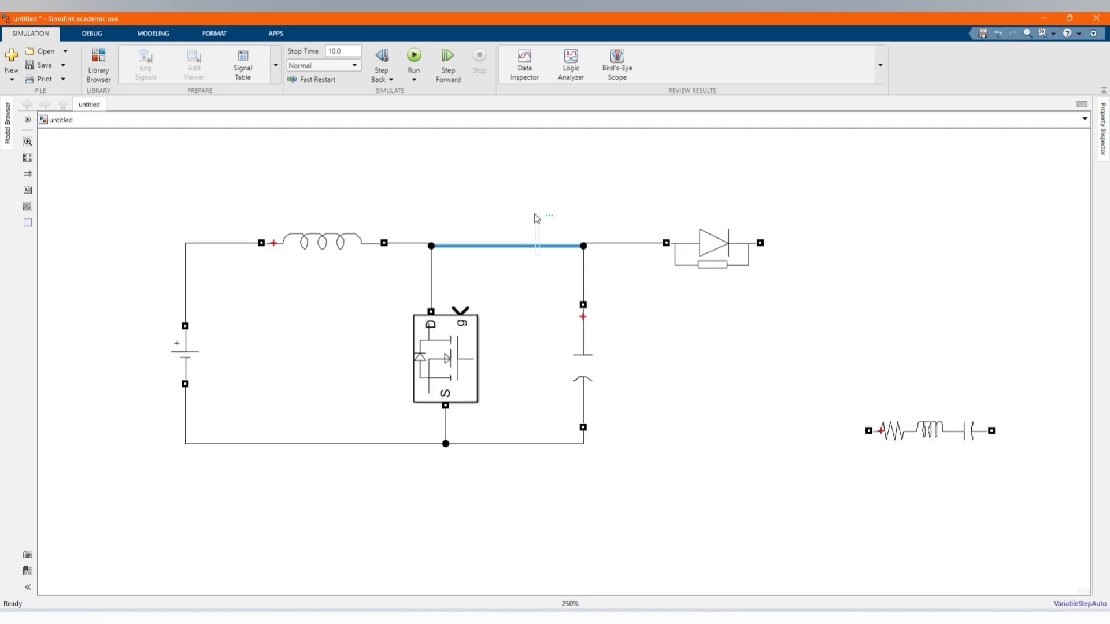
key("Delete")
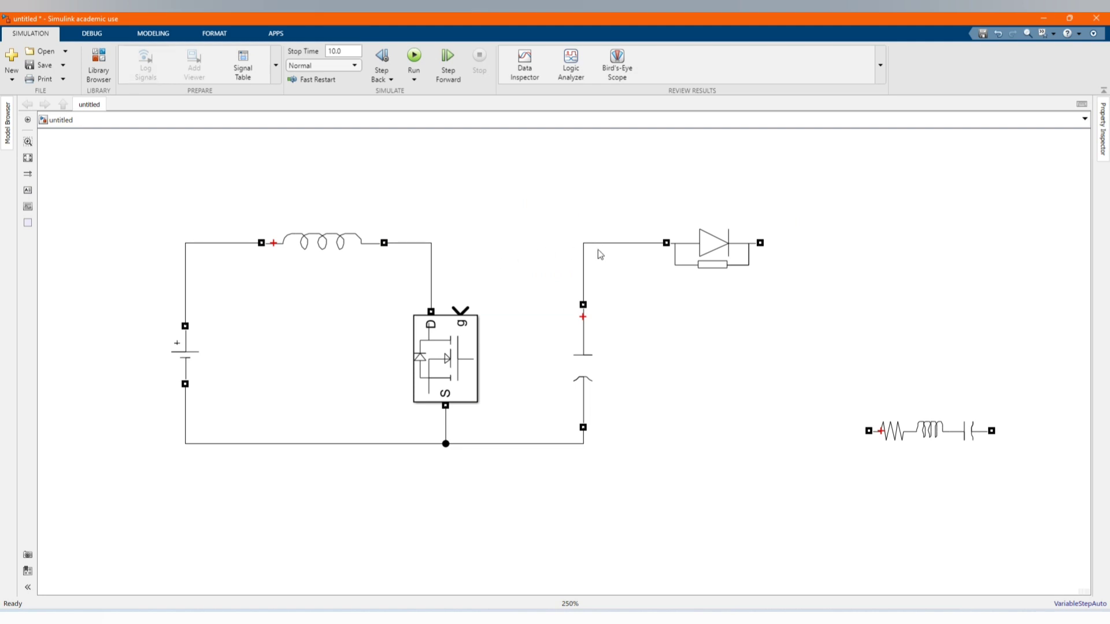
left_click(608, 243)
key("Delete")
left_click_drag(599, 246, 431, 243)
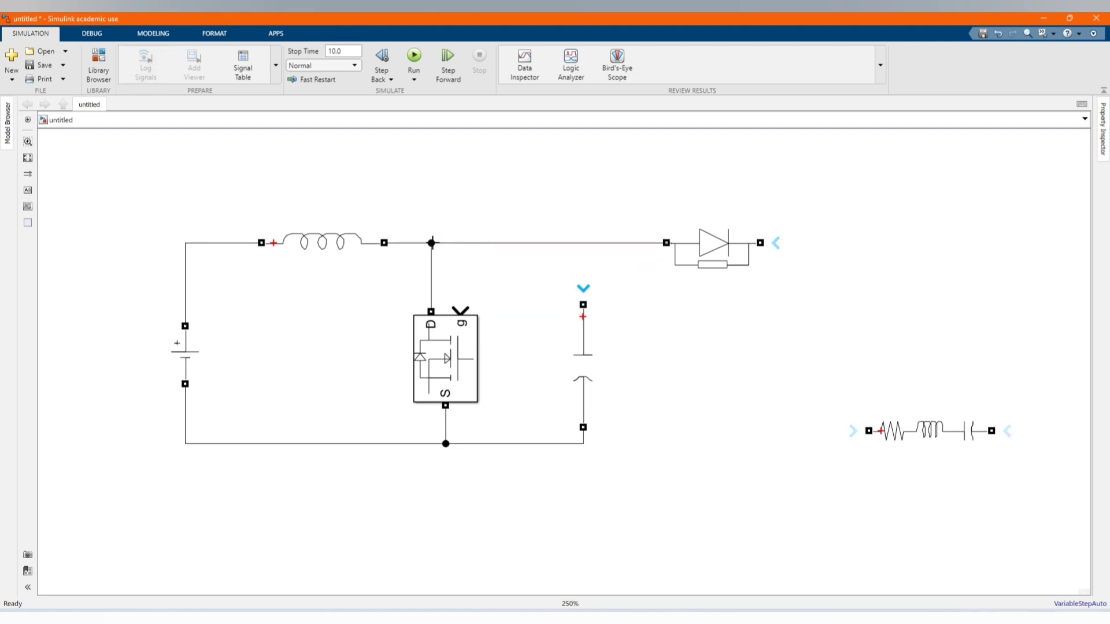
left_click_drag(583, 305, 585, 245)
Move the unused RLC branch below the diode and change its branch type to R
left_click_drag(919, 441, 689, 369)
double_click(690, 369)
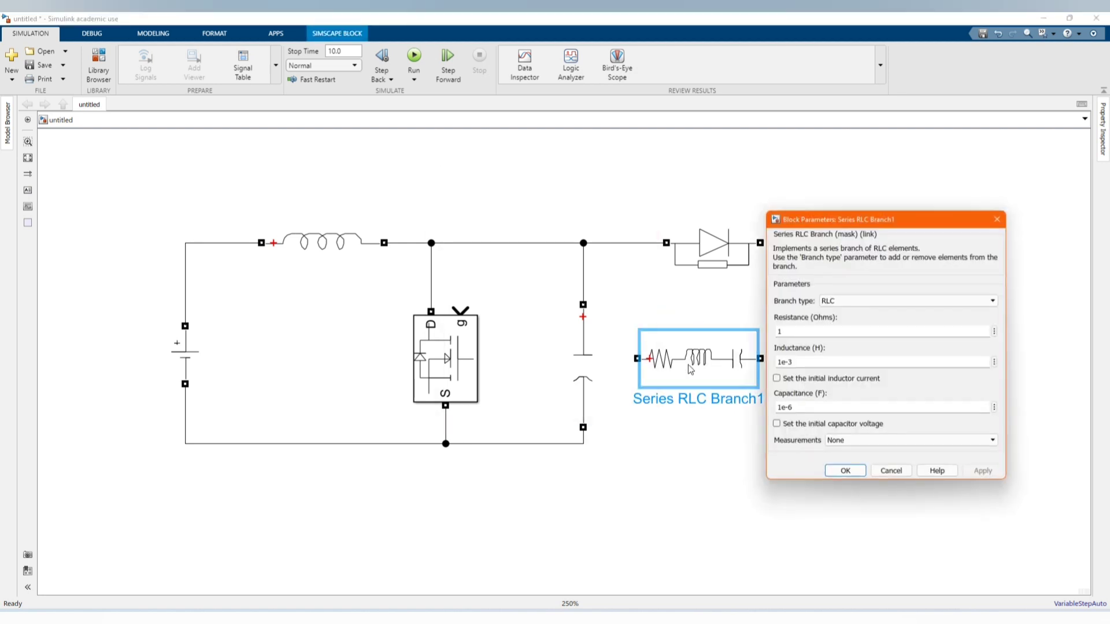
left_click(831, 300)
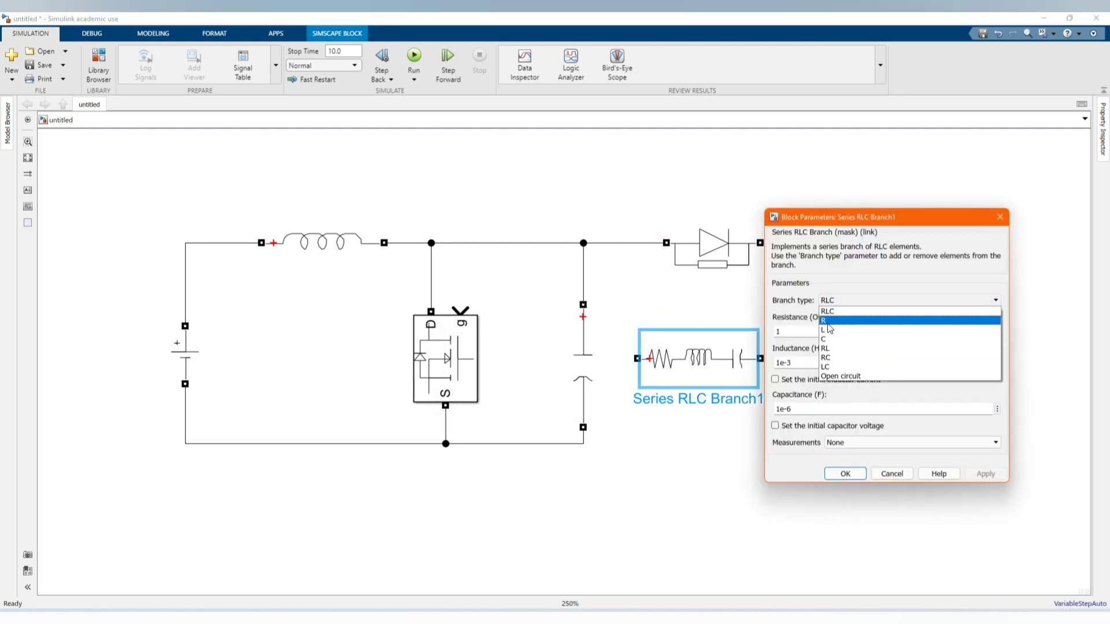
left_click(826, 320)
key("Tab")
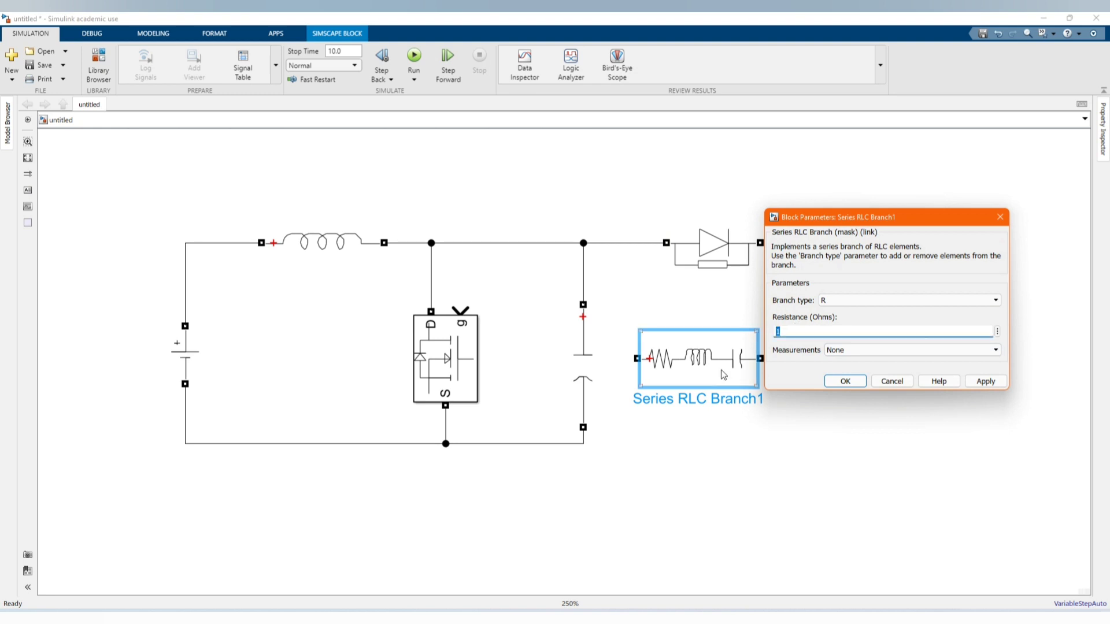
key("Return")
left_click(863, 375)
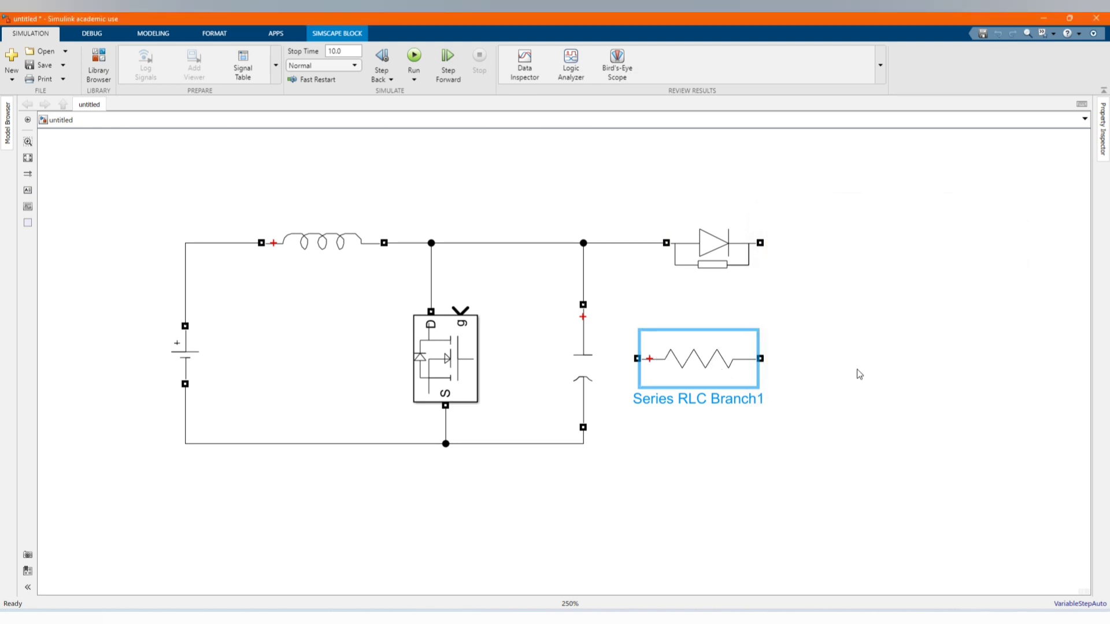
Rotate the resistor to vertical and place it to the lower right of the diode
key("ctrl+r")
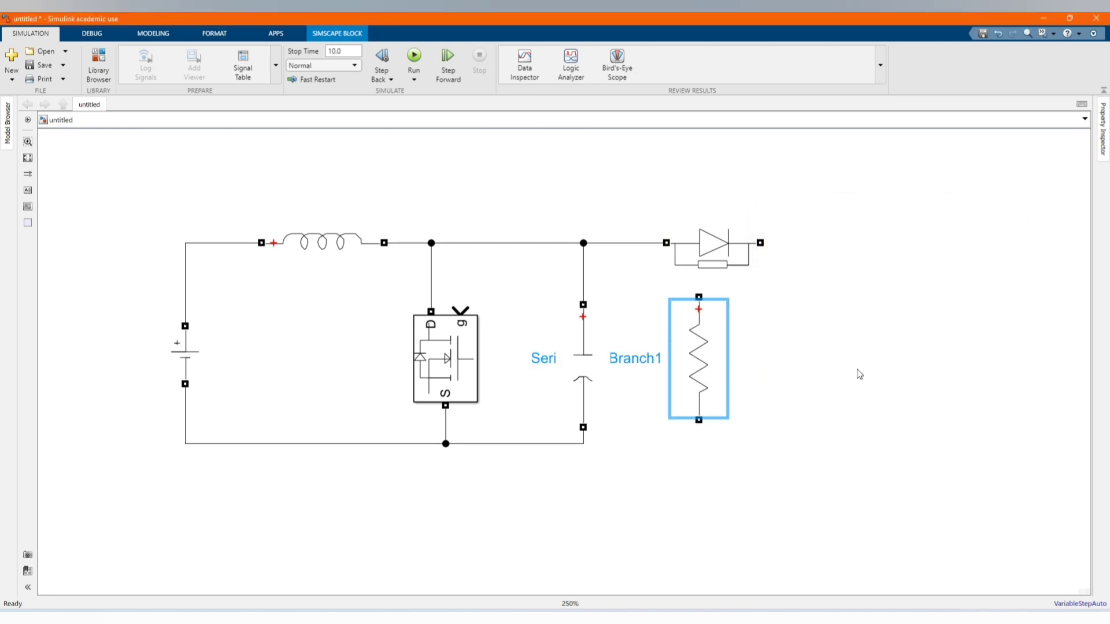
left_click(699, 354)
left_click_drag(699, 354, 873, 376)
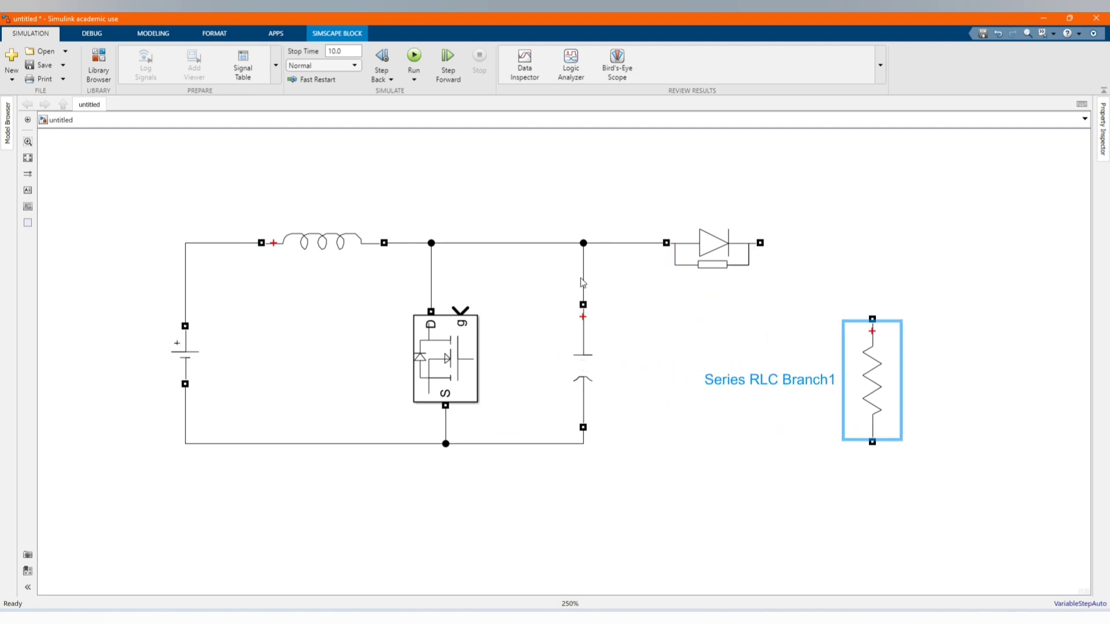
Delete the wire between the capacitor's upper terminal and the top line
left_click(583, 284)
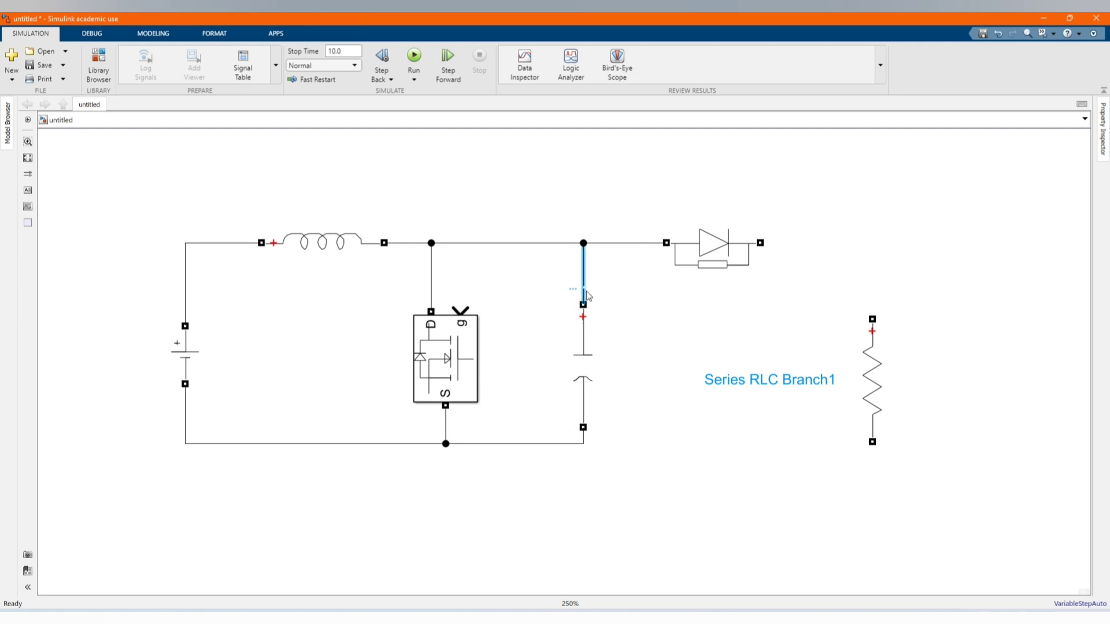
key("Delete")
scroll(580, 463, "up", 2)
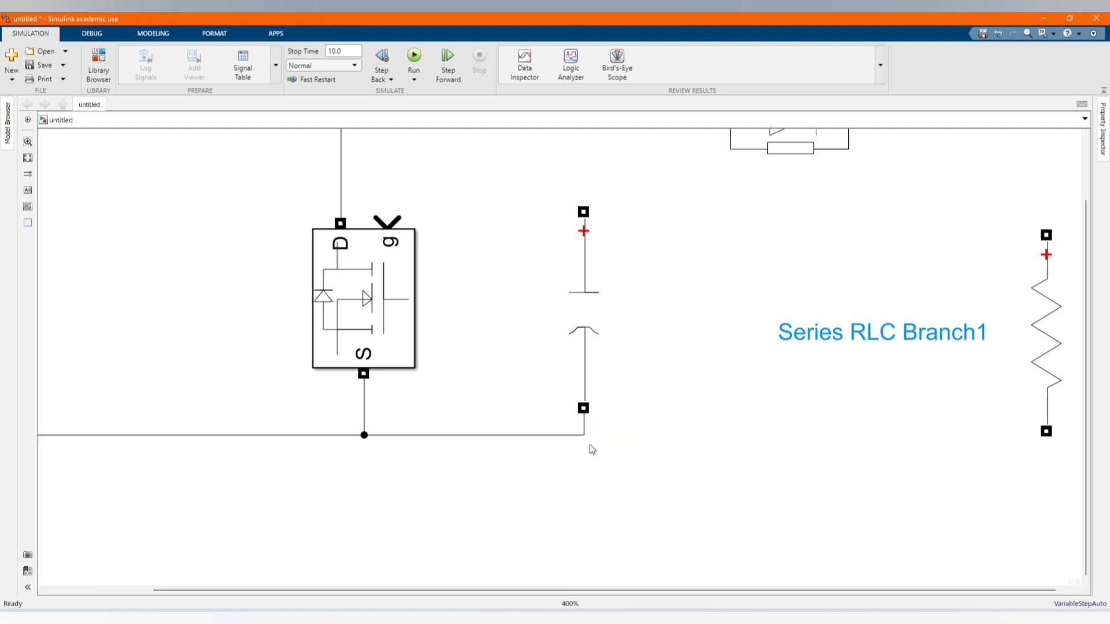
Delete the wire between the capacitor's lower terminal and the bottom line, and move the capacitor out of the circuit, below the resistor
left_click(585, 435)
key("Delete")
scroll(617, 422, "down", 1)
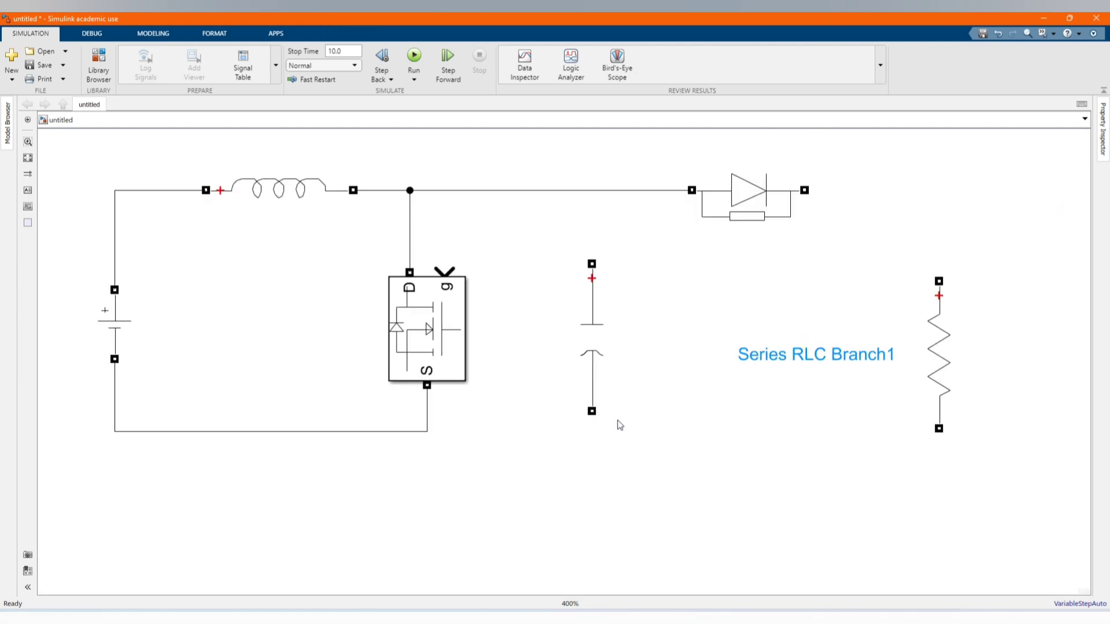
scroll(625, 414, "down", 2)
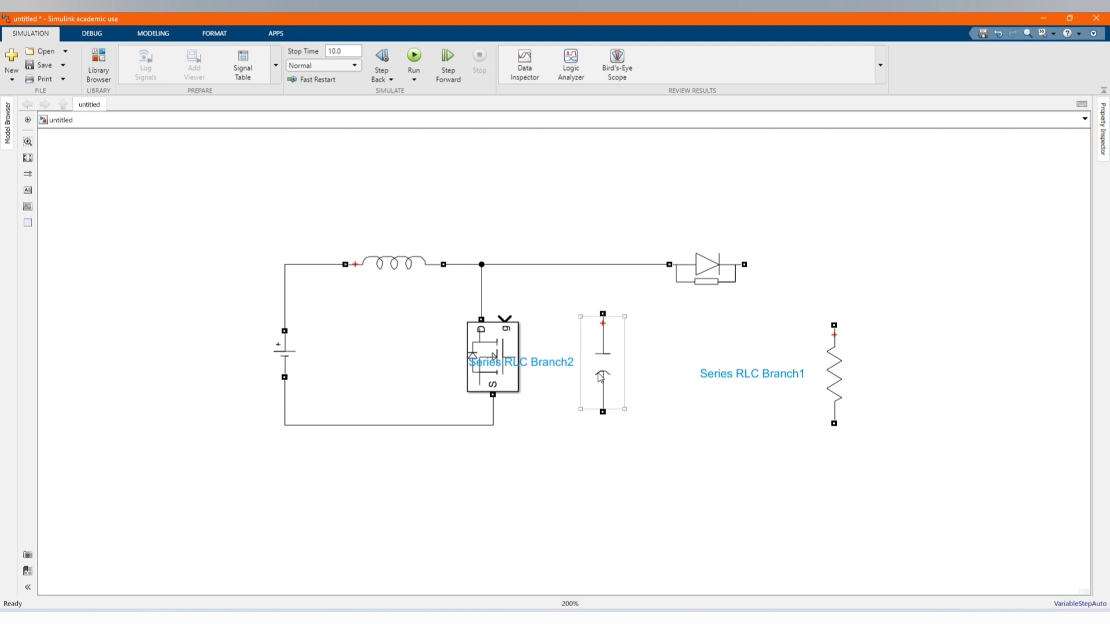
left_click_drag(600, 377, 762, 469)
Move the diode closer to the inductor–Mosfet node and wire the capacitor between the diode's cathode and the bottom line
left_click_drag(704, 272, 582, 272)
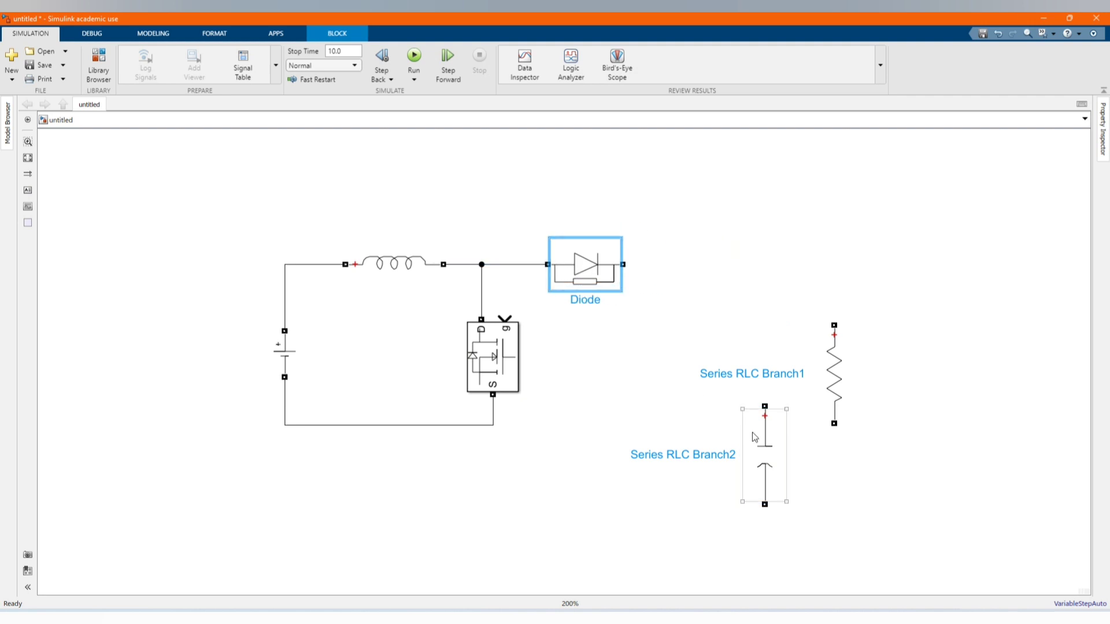
mouse_move(764, 445)
left_mouse_down()
mouse_move(657, 342)
mouse_move(666, 346)
mouse_move(664, 280)
mouse_move(623, 264)
left_mouse_up()
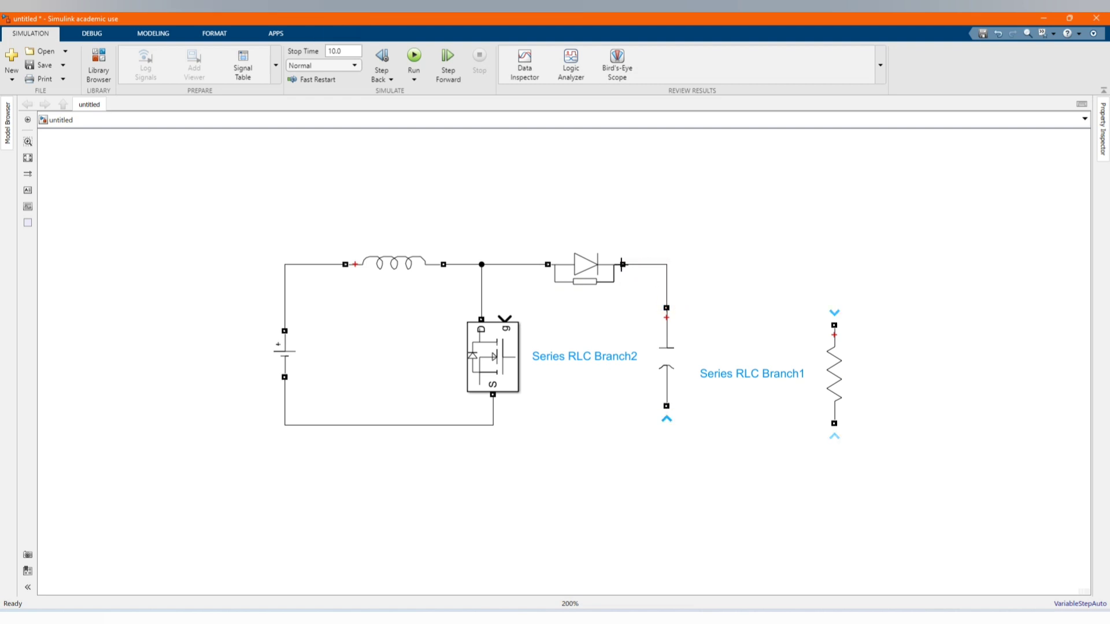
left_click_drag(667, 407, 491, 426)
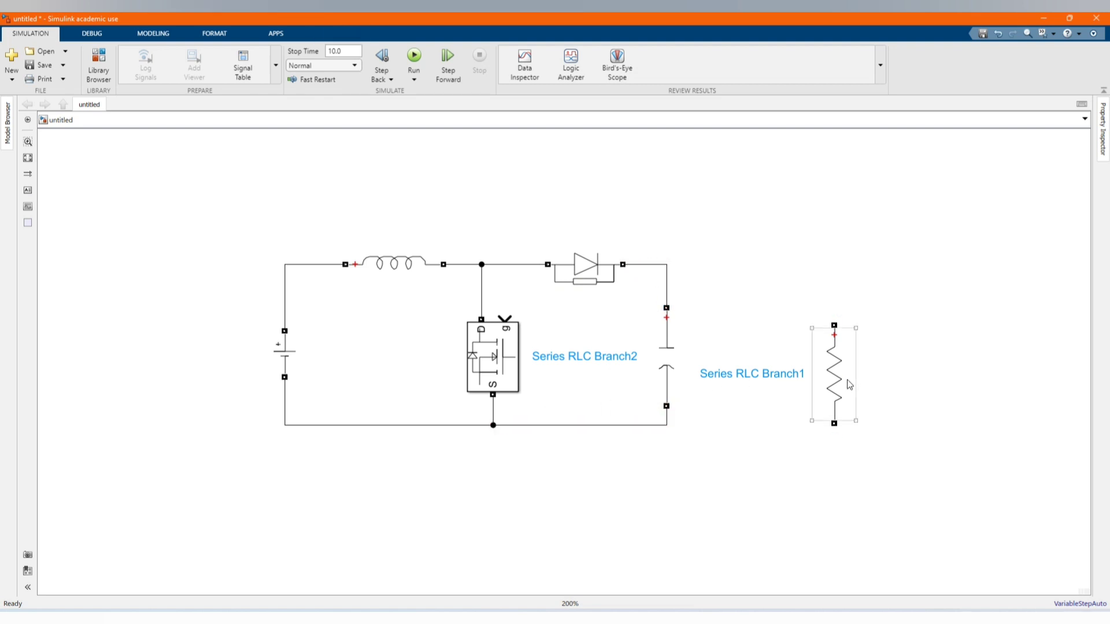
Place the resistor beside the capacitor and wire it in parallel between the diode's output node and the bottom line
left_click_drag(824, 363, 783, 340)
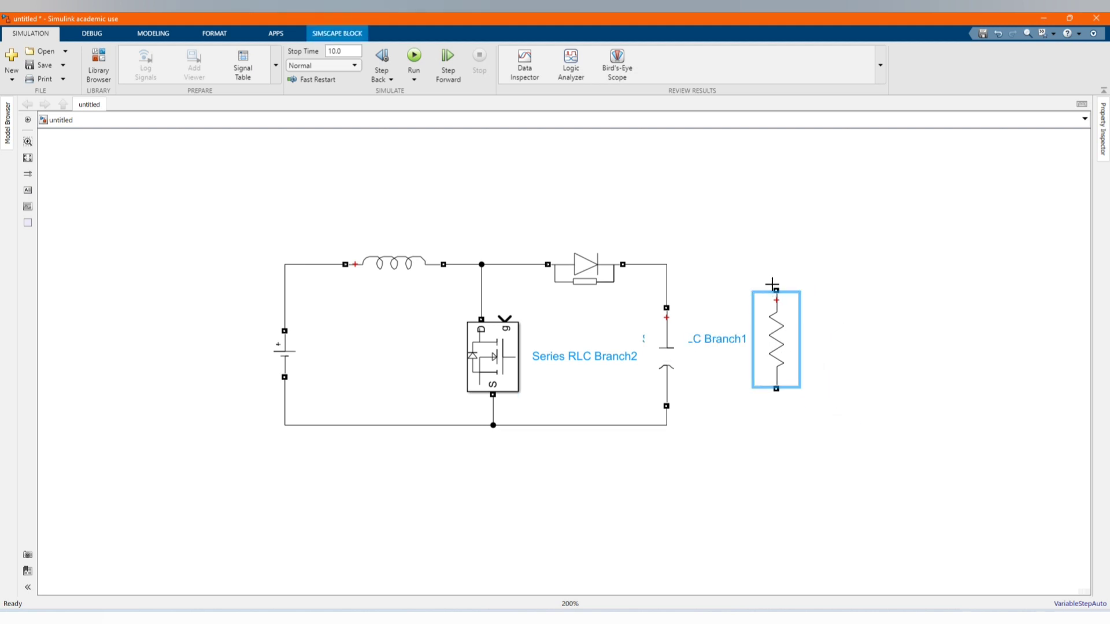
left_click_drag(776, 291, 668, 264)
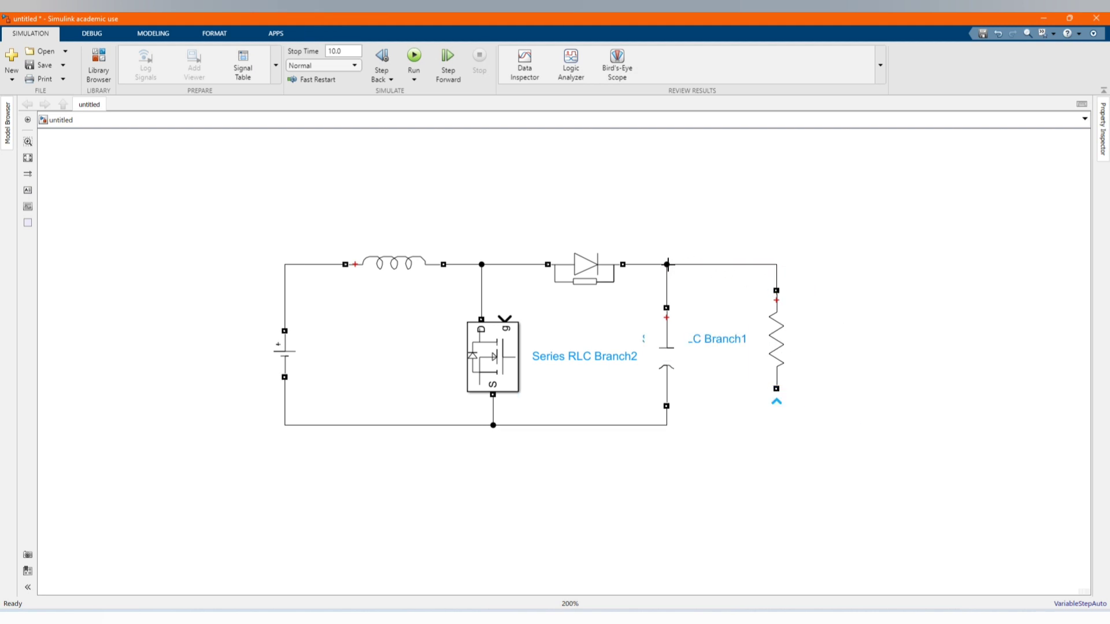
left_click(778, 400)
mouse_move(776, 389)
left_mouse_down()
mouse_move(751, 419)
mouse_move(666, 424)
left_mouse_up()
scroll(672, 470, "down", 1)
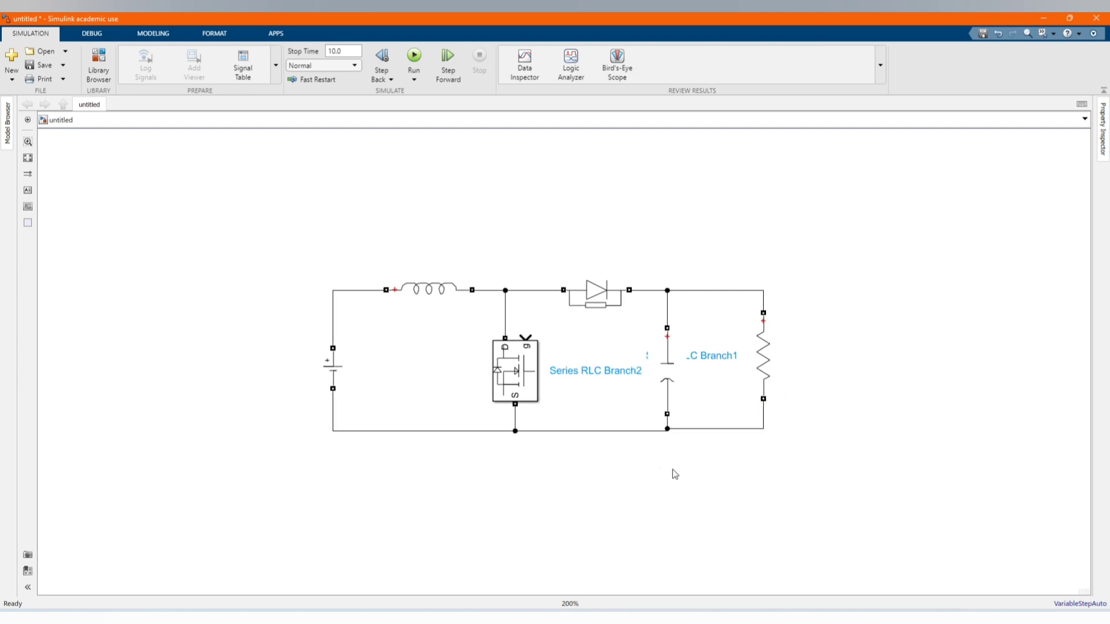
scroll(673, 497, "up", 2)
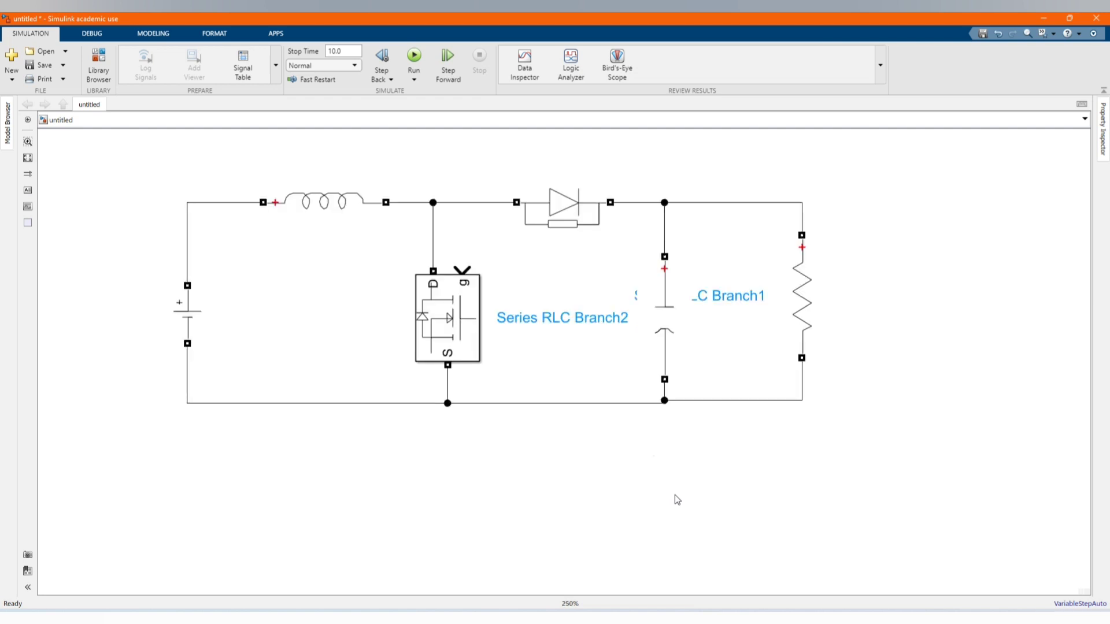
scroll(702, 532, "down", 1)
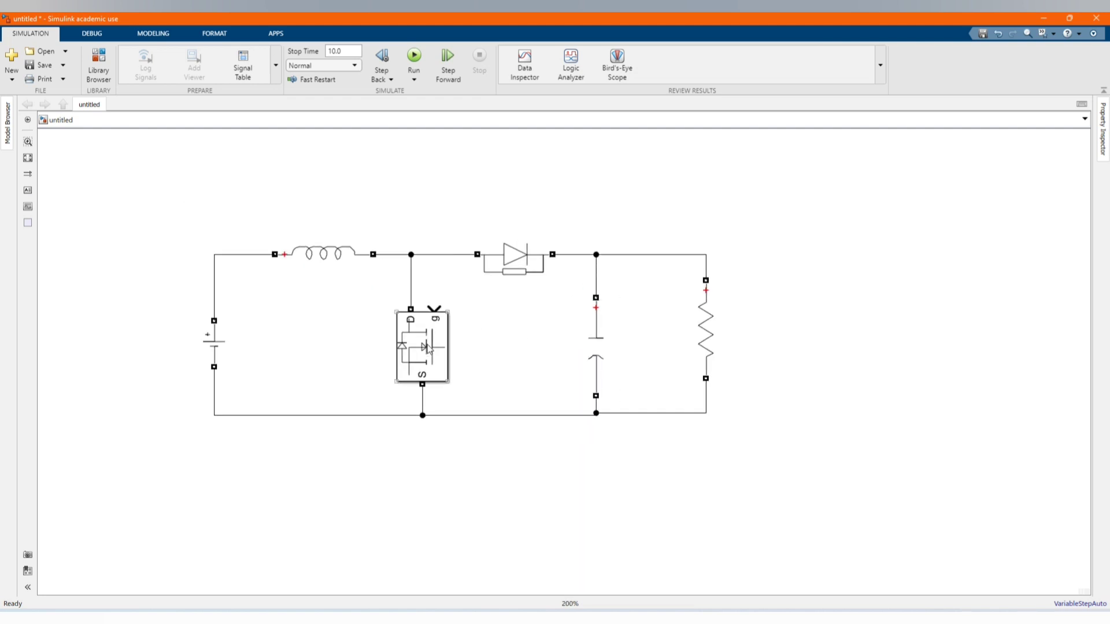
left_click(32, 161)
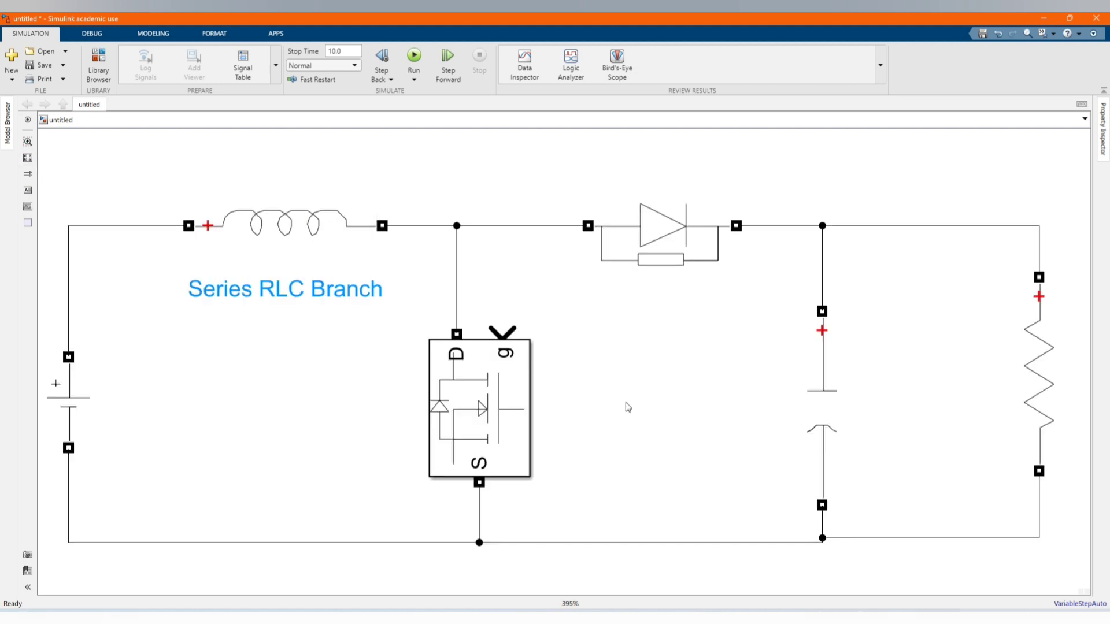
scroll(636, 373, "down", 3)
scroll(638, 376, "down", 3)
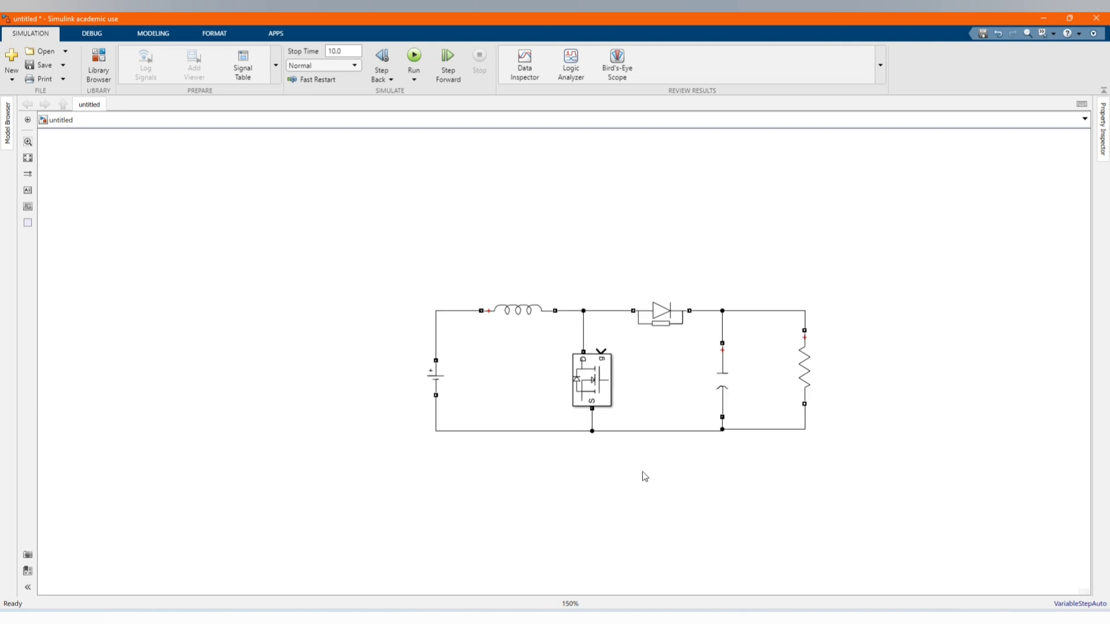
Add a Repeating Sequence block to the model from the Library Browser's recently used blocks
left_click(112, 80)
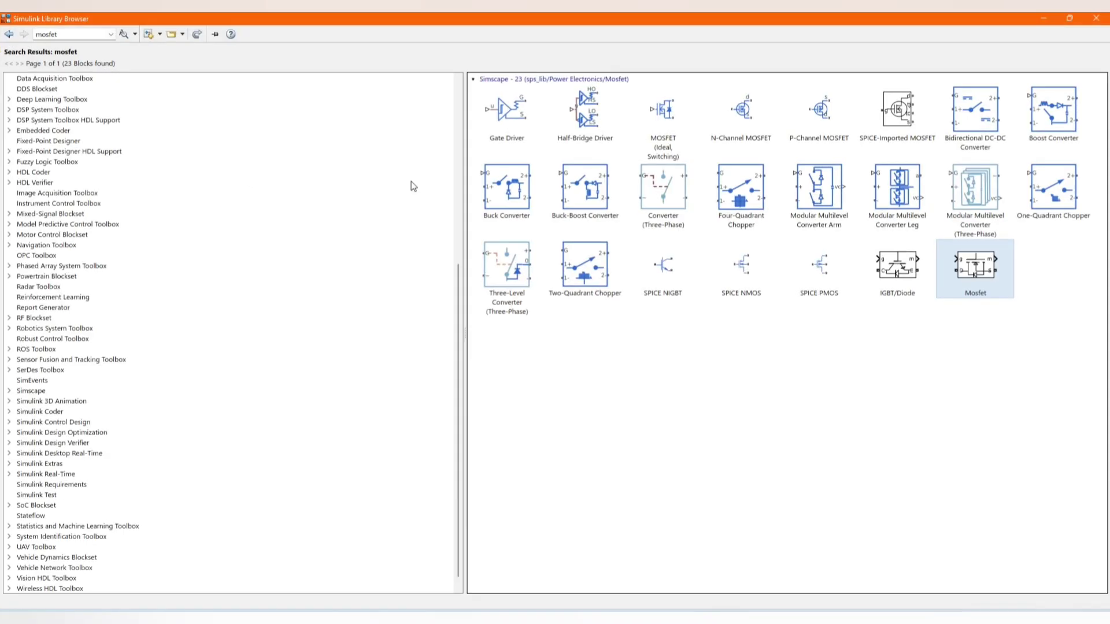
scroll(134, 450, "down", 1)
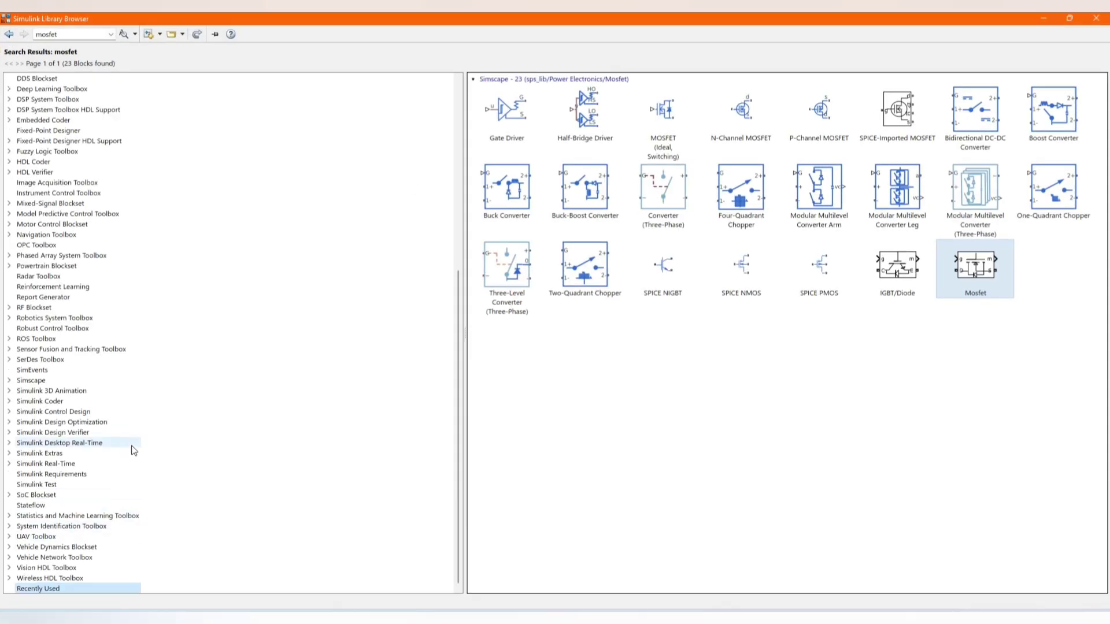
left_click(61, 589)
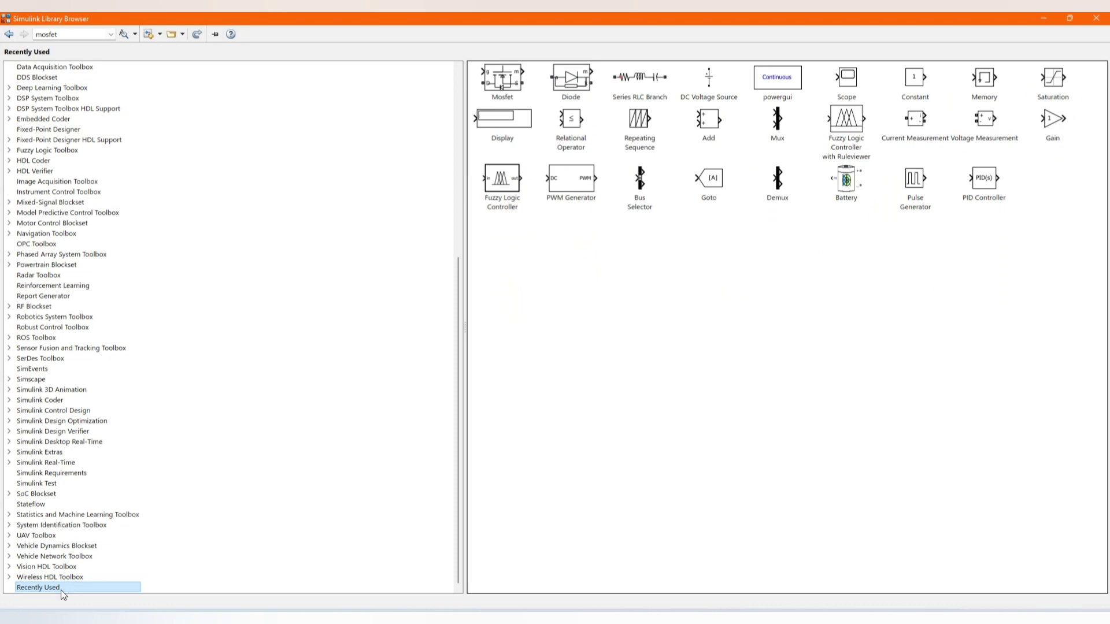
right_click(636, 123)
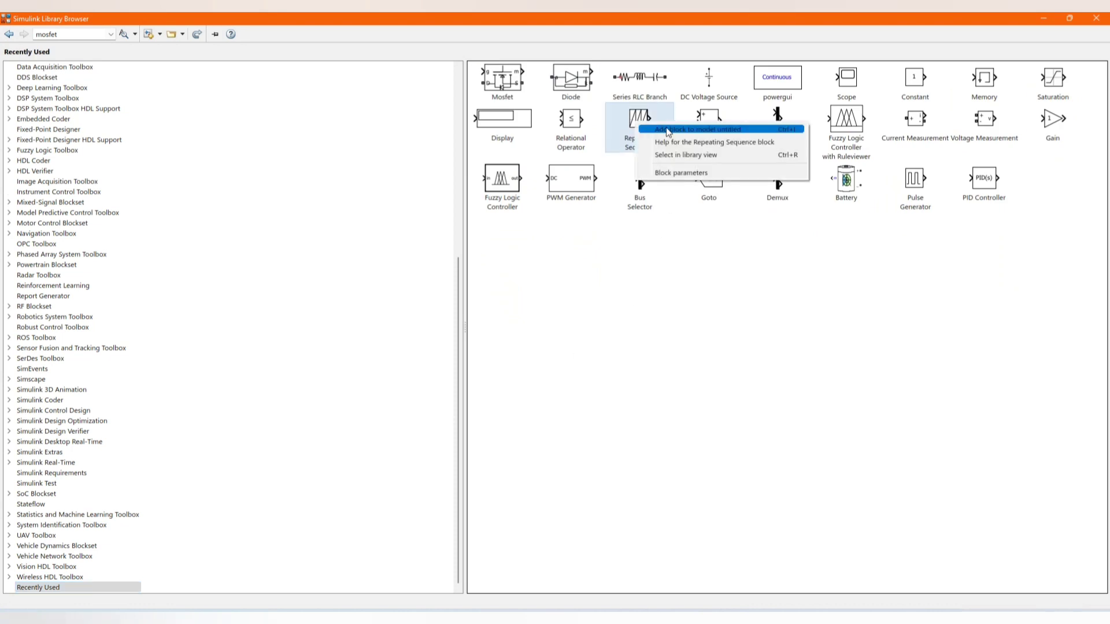
left_click(669, 131)
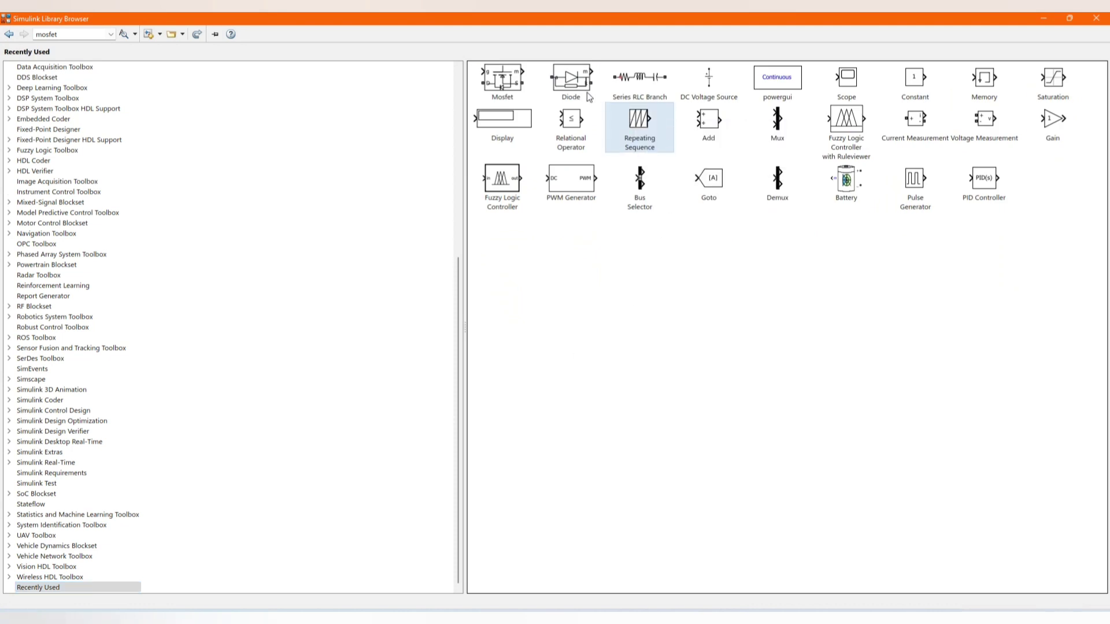
Add a Relational Operator block and a Fuzzy Logic Controller with Ruleviewer block to the model
right_click(562, 124)
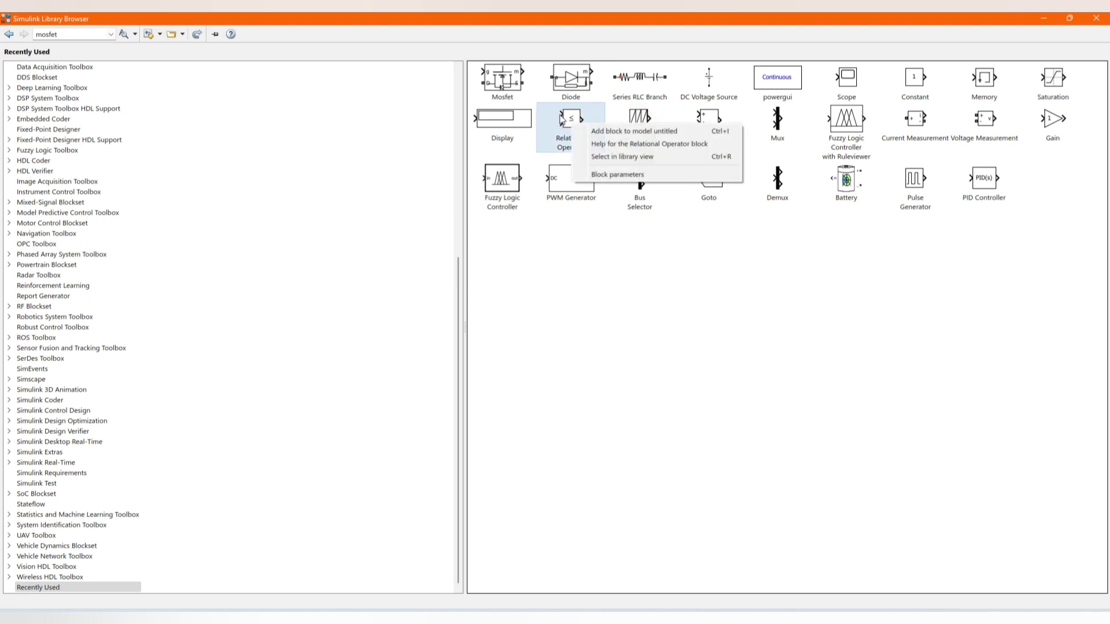
left_click(621, 130)
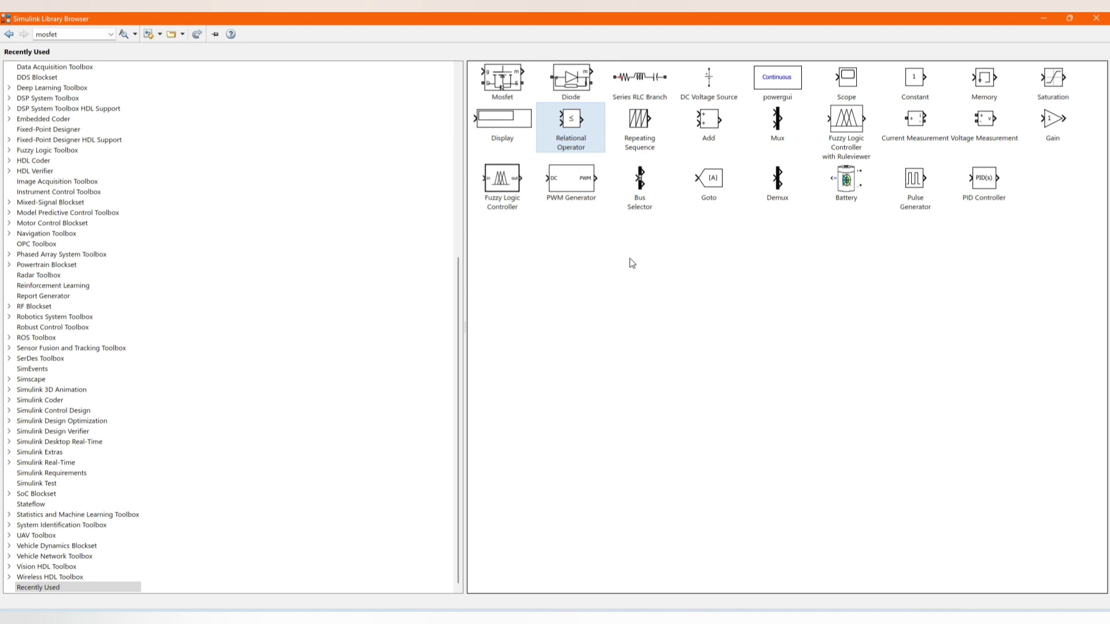
left_click(851, 133)
right_click(851, 133)
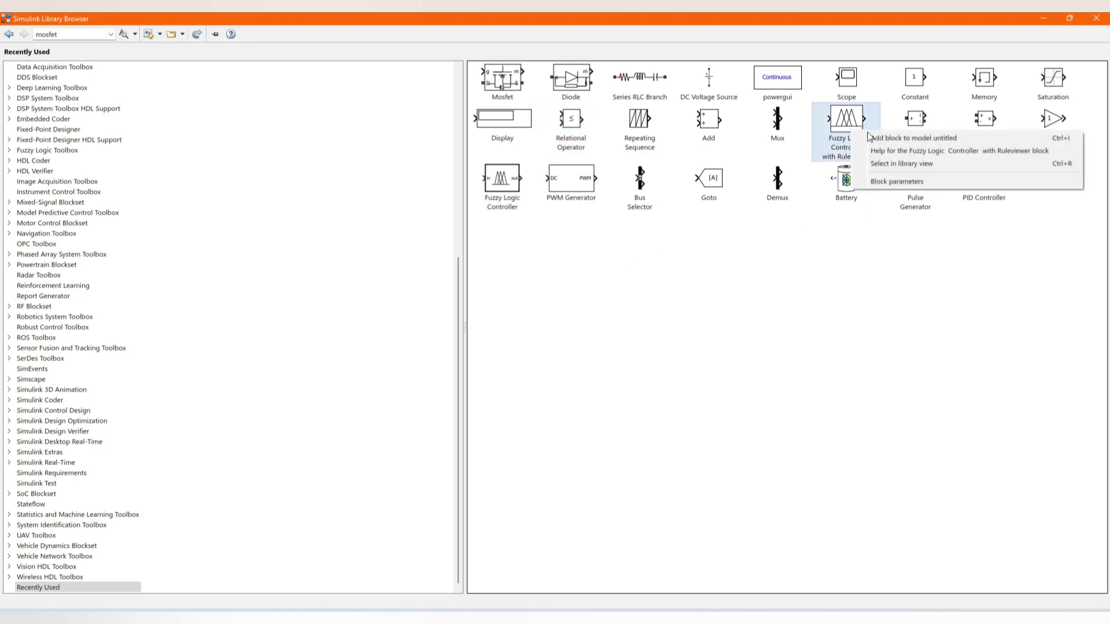
left_click(885, 141)
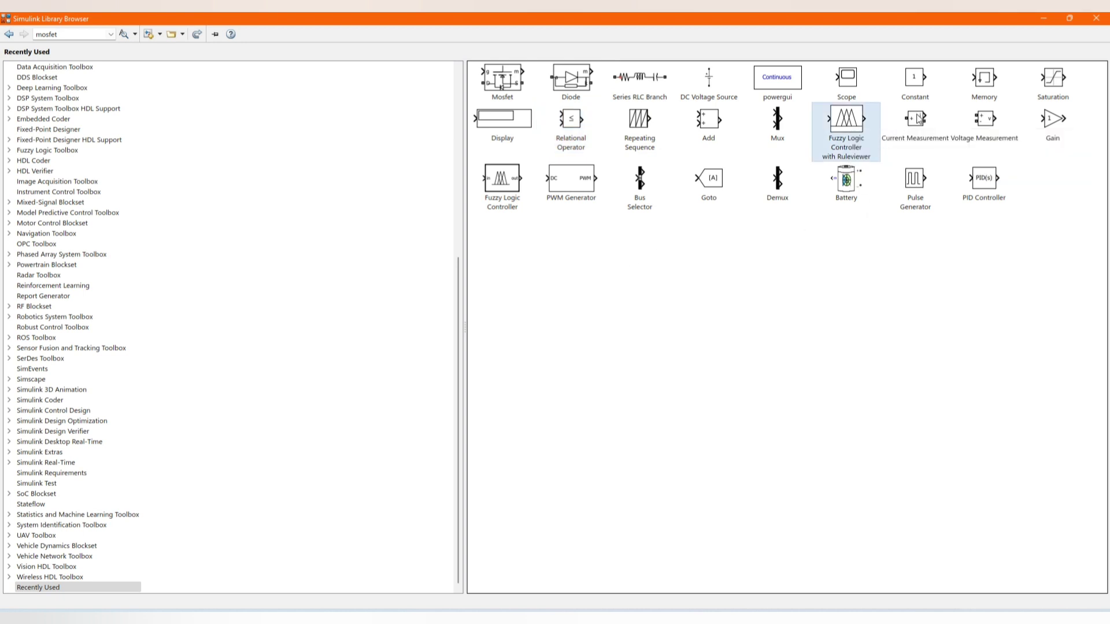
Add a Voltage Measurement block and a Memory block to the model
left_click(920, 120)
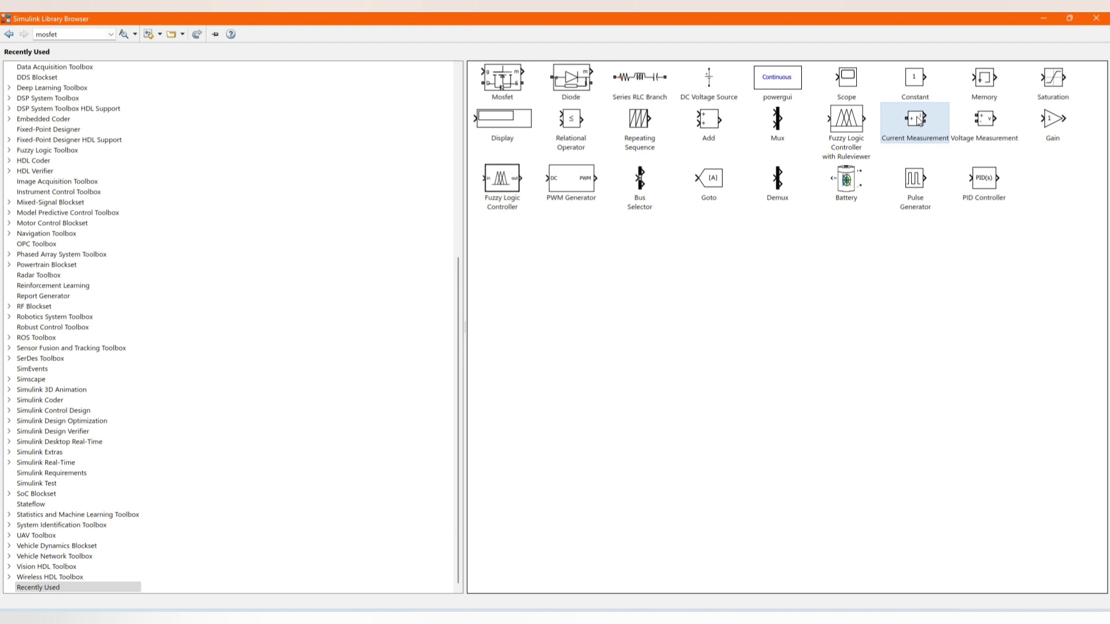
left_click(977, 119)
right_click(977, 120)
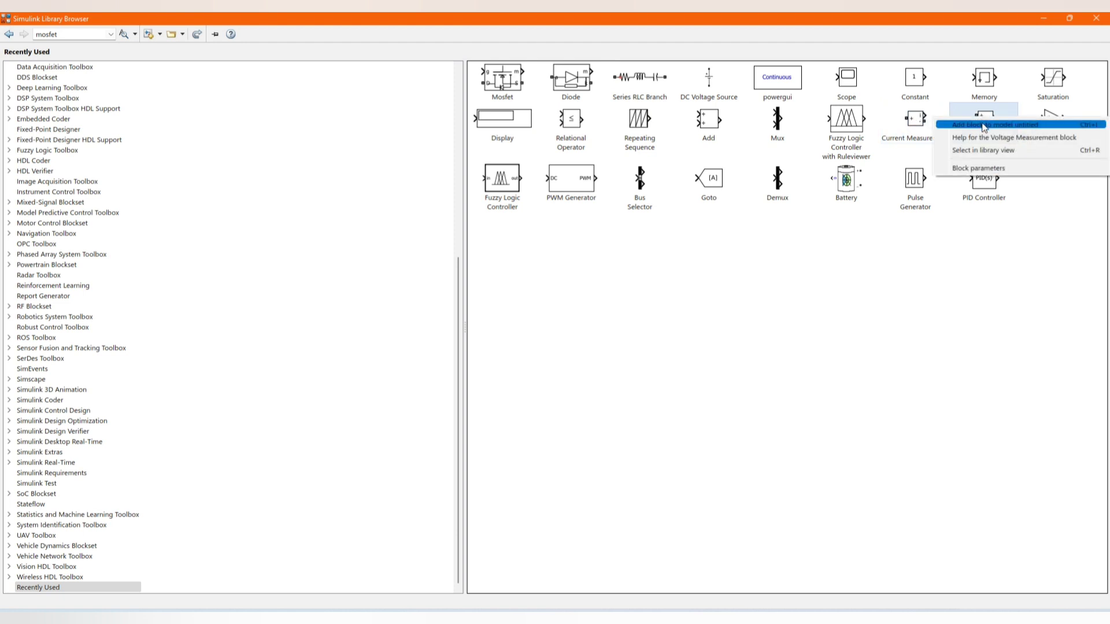
left_click(986, 126)
left_click(992, 88)
right_click(992, 85)
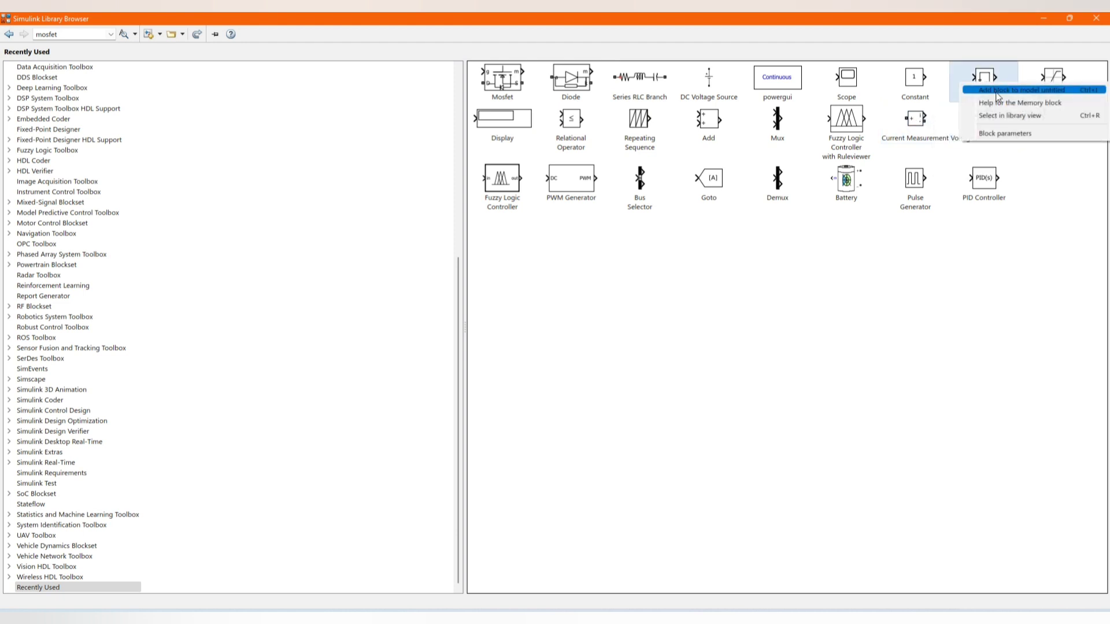
left_click(997, 92)
Add a Constant block and a Scope block to the model
left_click(911, 81)
right_click(904, 85)
left_click(906, 88)
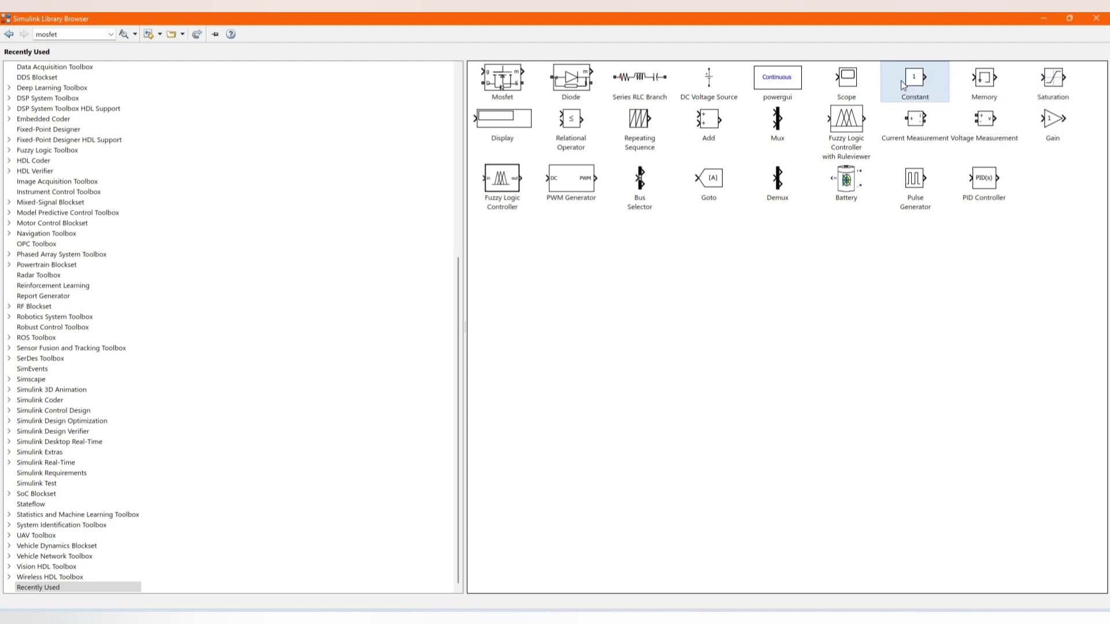
left_click(854, 83)
right_click(855, 84)
left_click(877, 85)
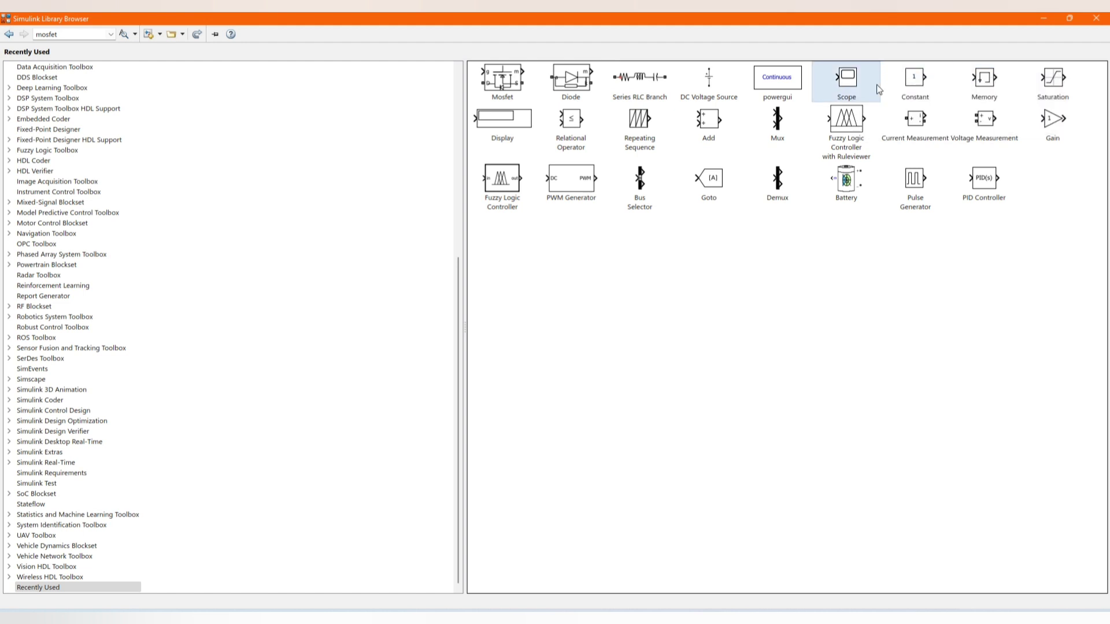
Add a Display block and another DC Voltage Source block to the model
left_click(499, 116)
right_click(497, 115)
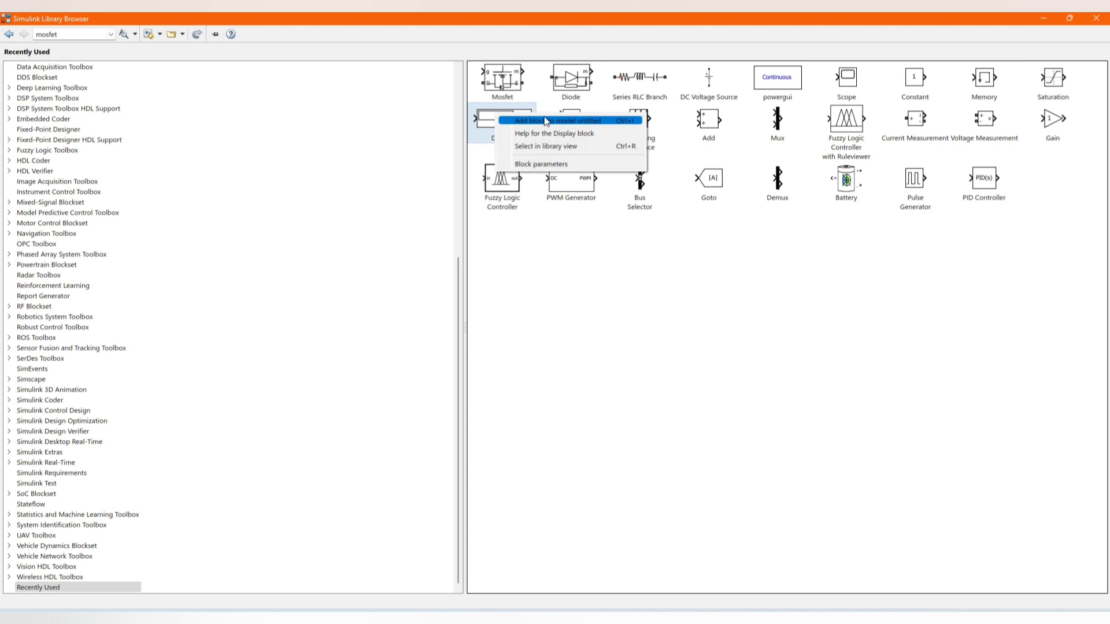
left_click(546, 121)
left_click(710, 80)
right_click(710, 80)
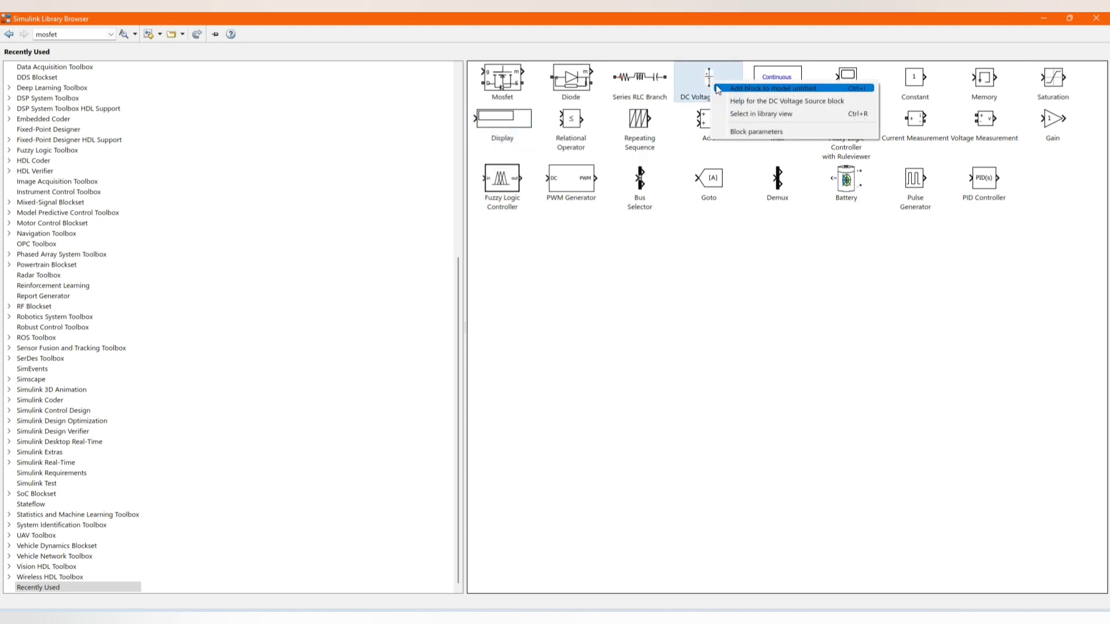
left_click(726, 91)
Add an Add block and a Goto block to the model
left_click(710, 123)
right_click(711, 122)
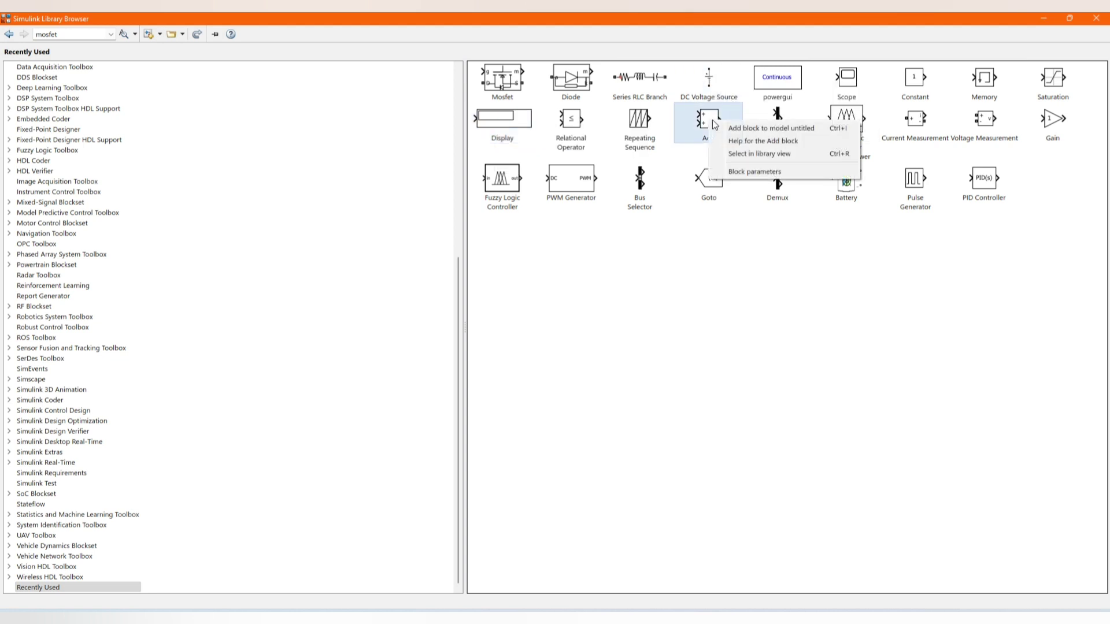
left_click(726, 130)
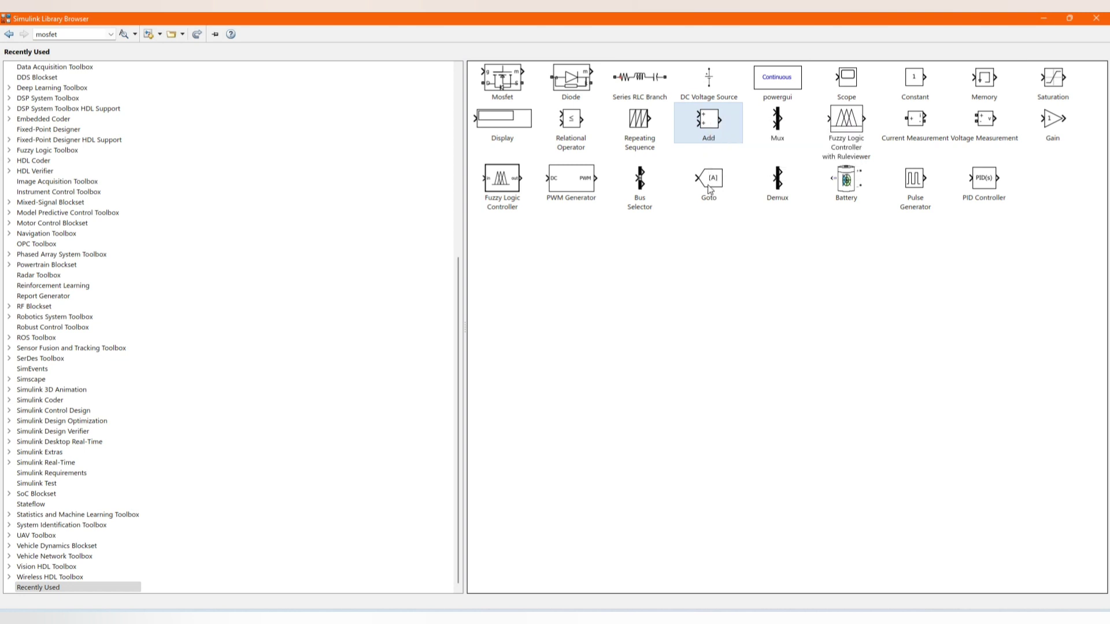
left_click(709, 187)
right_click(709, 187)
left_click(745, 192)
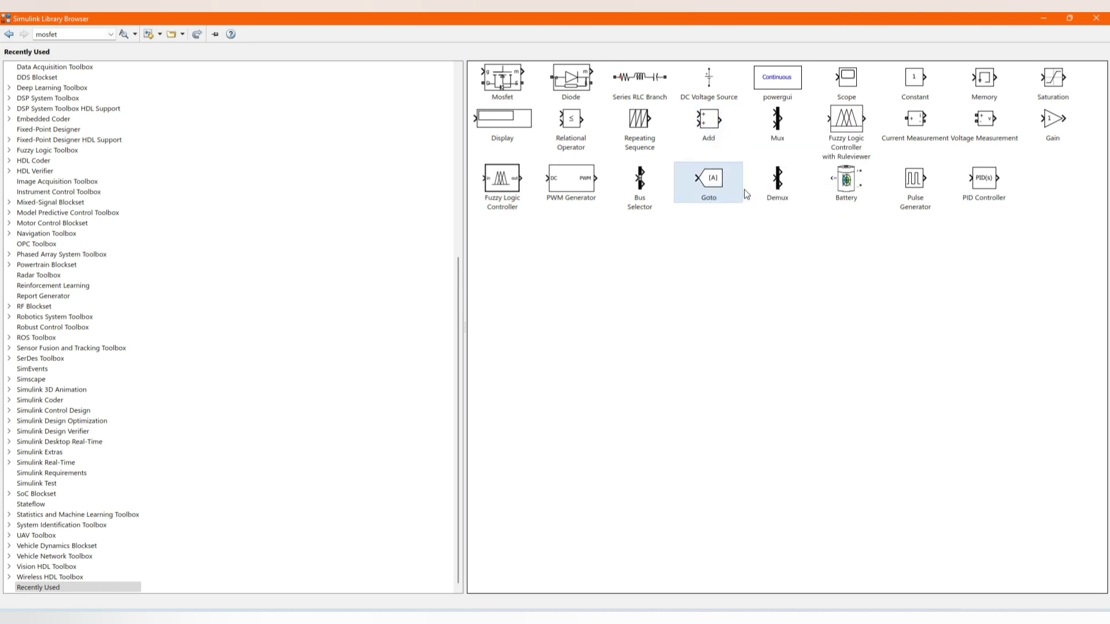
Return to the model and move the Goto block from the stack over the Mosfet to the right of the load resistor
left_click(1050, 21)
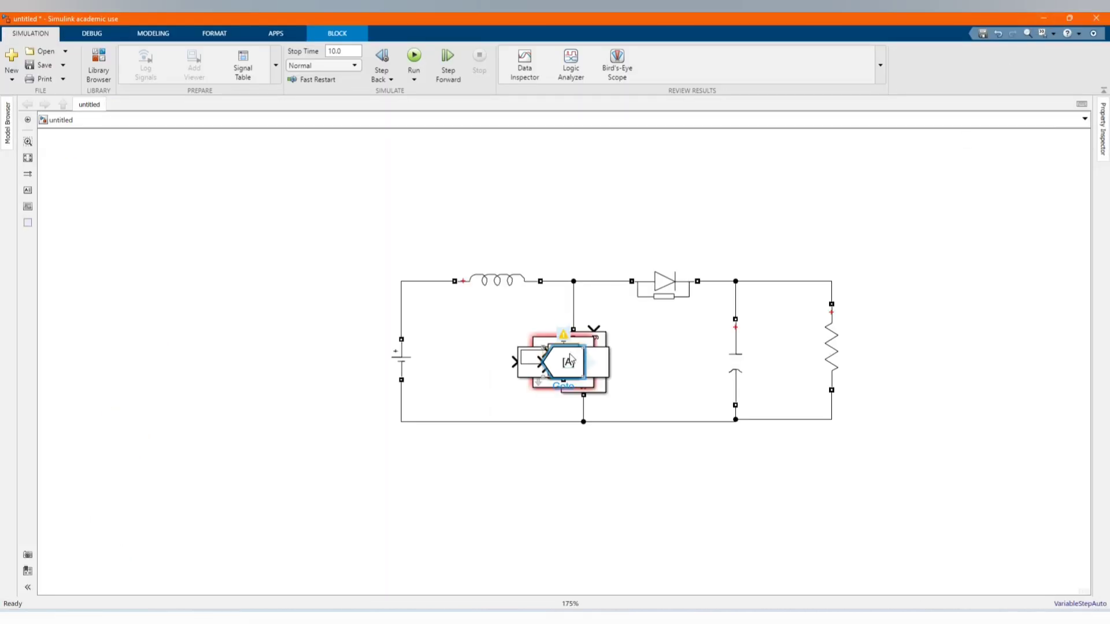
left_click_drag(568, 363, 925, 282)
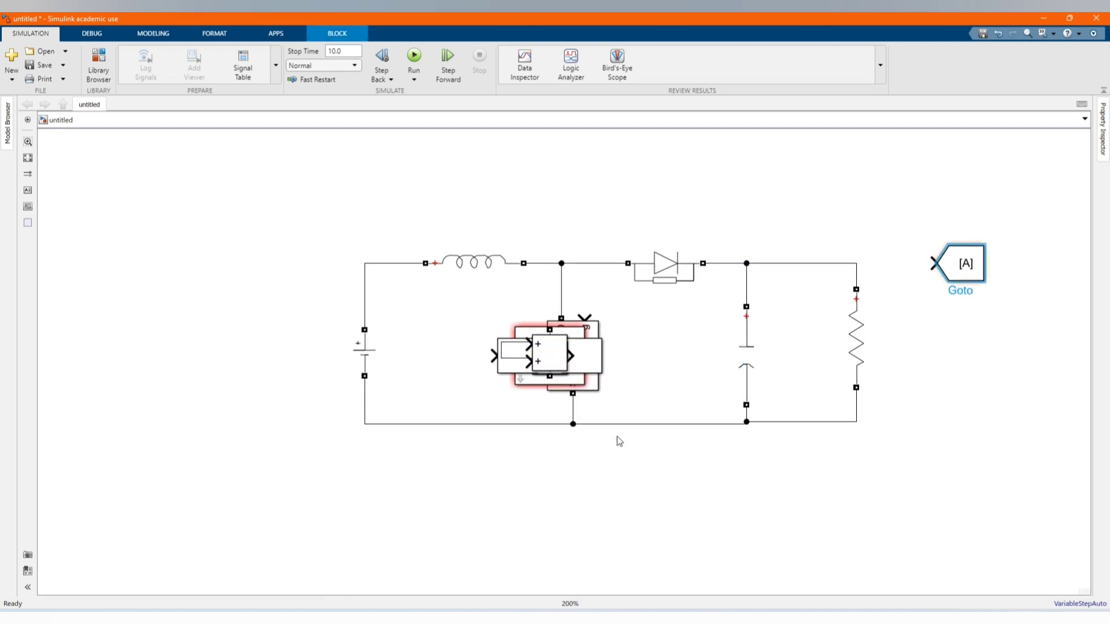
Move the Add block from the stack over the Mosfet to below the circuit and set its list of signs to +-
scroll(617, 441, "down", 2)
scroll(583, 442, "up", 4)
left_click(585, 312)
left_click_drag(576, 309, 577, 497)
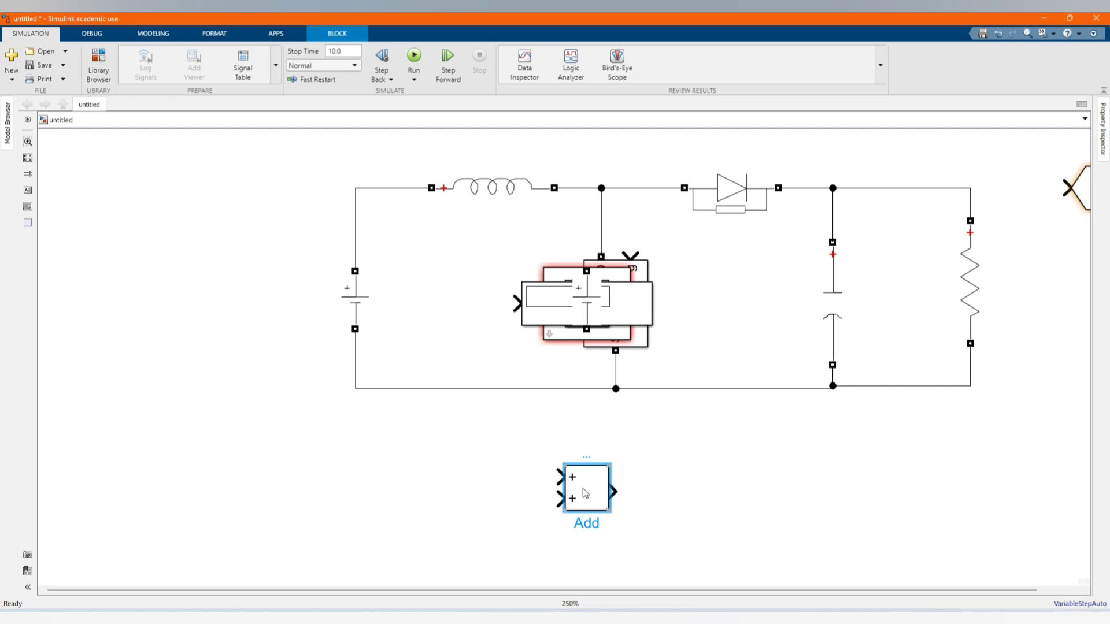
double_click(585, 492)
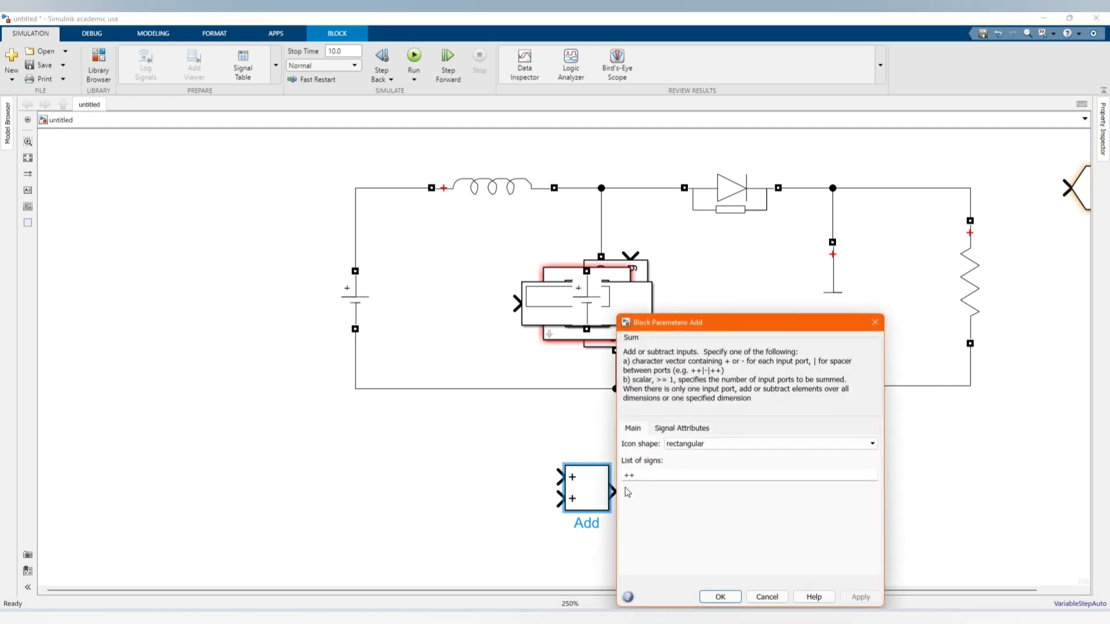
left_click(663, 472)
key("BackSpace")
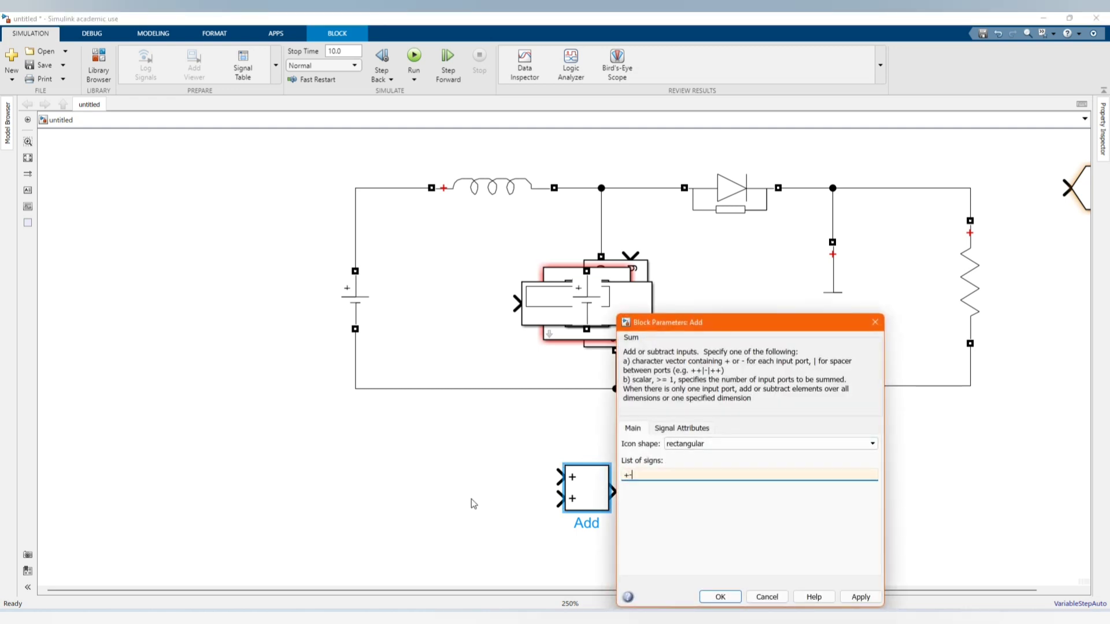
key("Return")
left_click(793, 477)
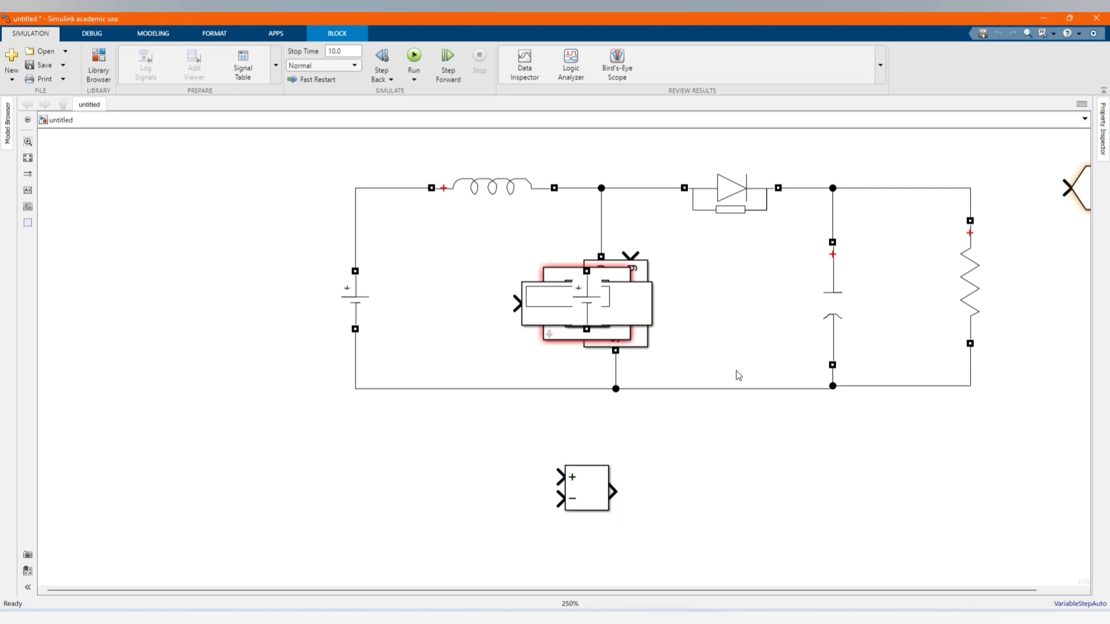
Delete the extra DC Voltage Source block from the stack over the Mosfet
scroll(635, 508, "down", 1)
scroll(642, 515, "up", 1)
left_click_drag(616, 259, 413, 445)
key("Delete")
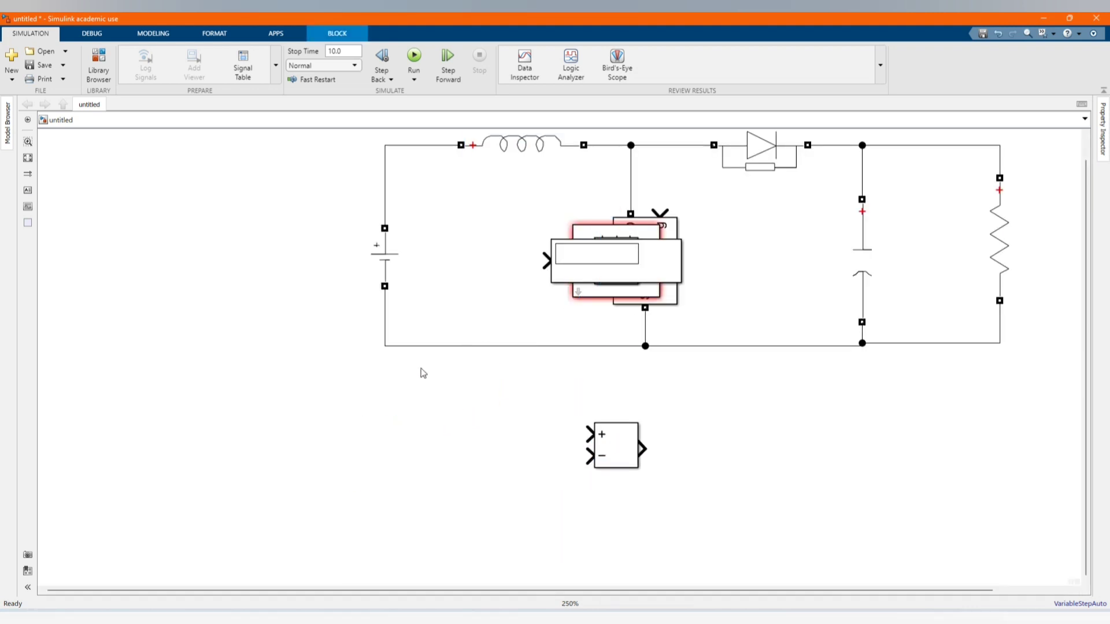
Move the Display and Scope blocks below the load resistor, and the Constant block to the left of the Add block
left_click_drag(607, 257, 976, 469)
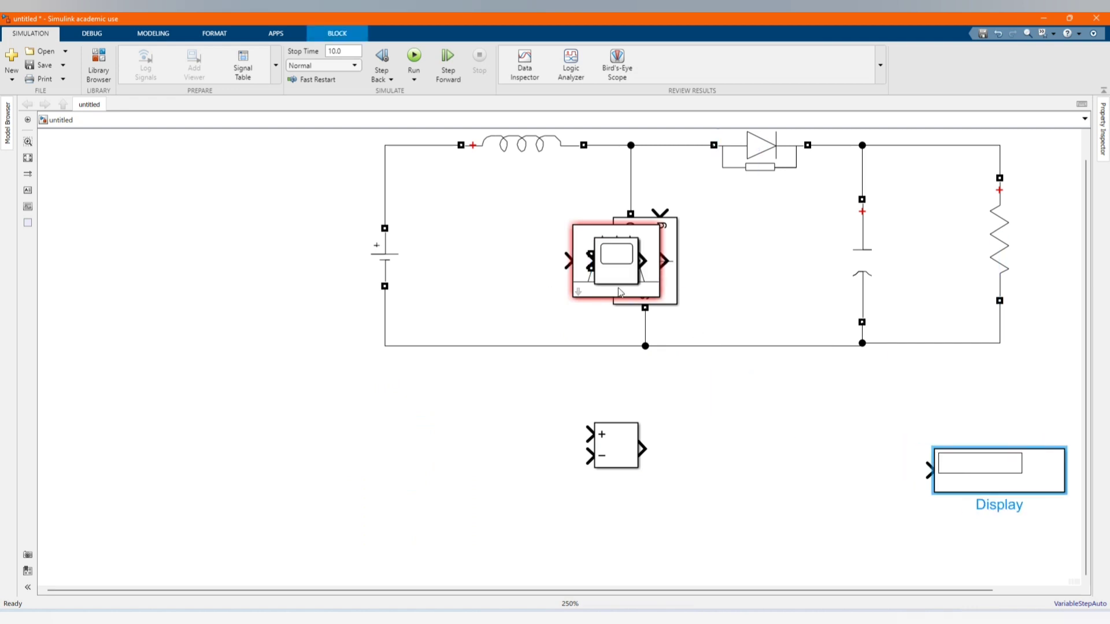
left_click_drag(620, 258, 957, 535)
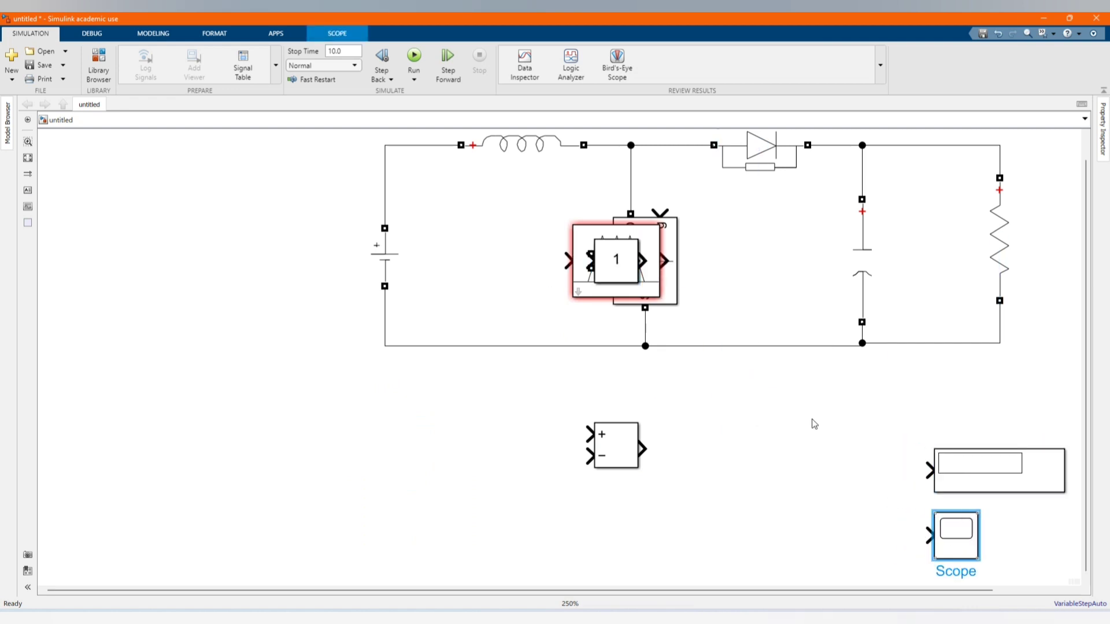
left_click_drag(609, 259, 428, 432)
Rename the Constant block as Ref_Voltage
left_click(451, 468)
key("BackSpace")
key("BackSpace")
key("BackSpace")
key("BackSpace")
key("BackSpace")
key("BackSpace")
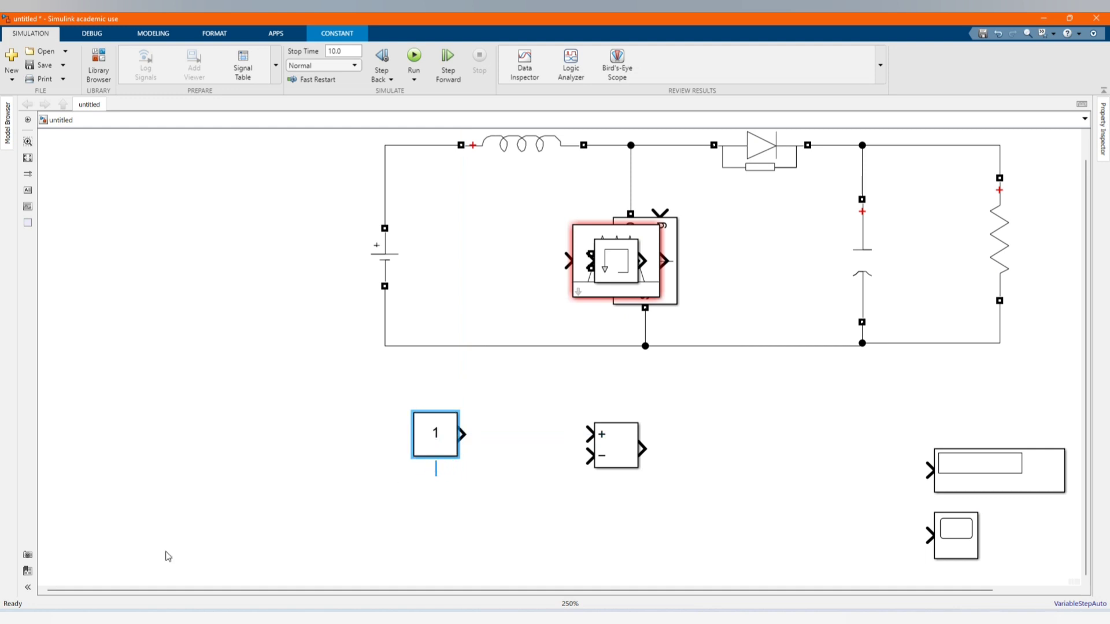
key("Caps_Lock")
type("R")
key("Caps_Lock")
type("ef")
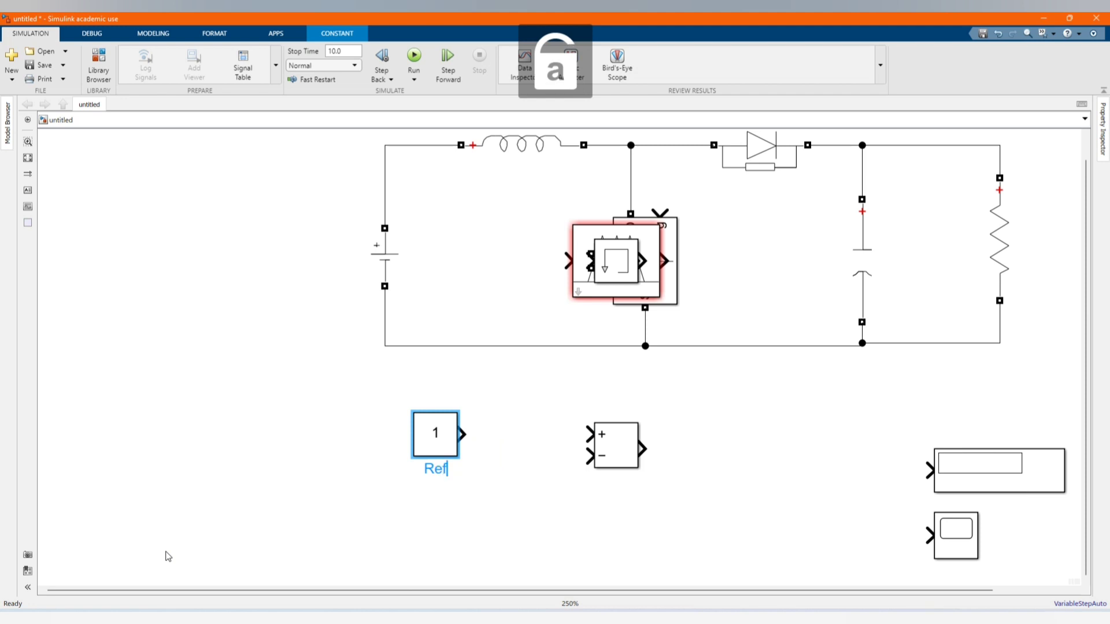
type("_")
key("Caps_Lock")
type("V")
key("Caps_Lock")
type("oltage")
key("Return")
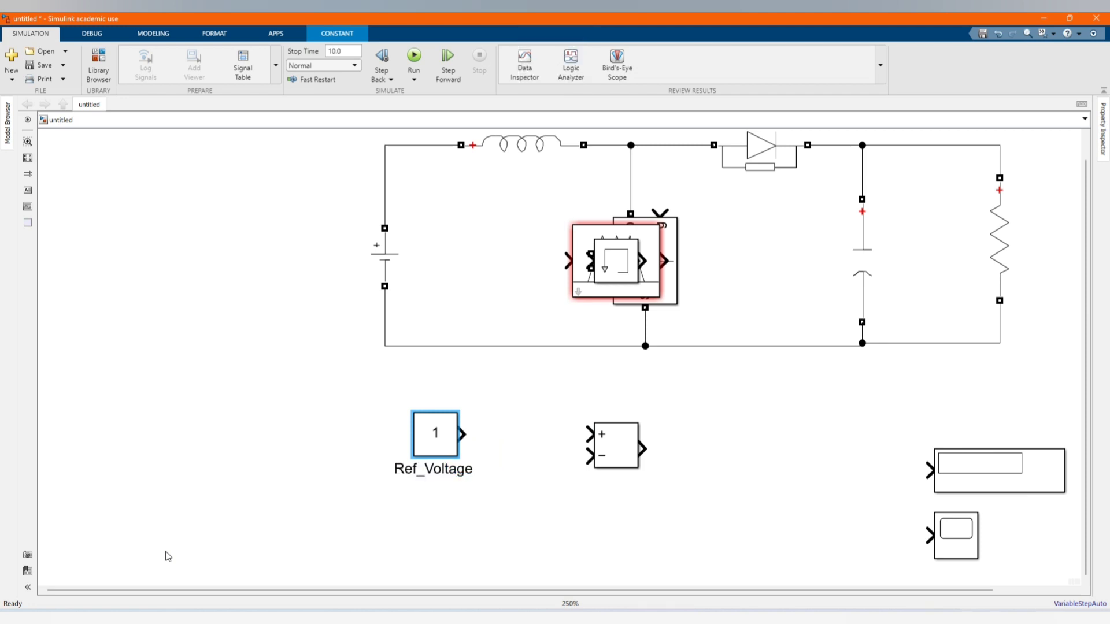
Shift the Ref_Voltage block further left and move the Memory and Voltage Measurement blocks off the Mosfet into the free area below the circuit
scroll(571, 329, "down", 2)
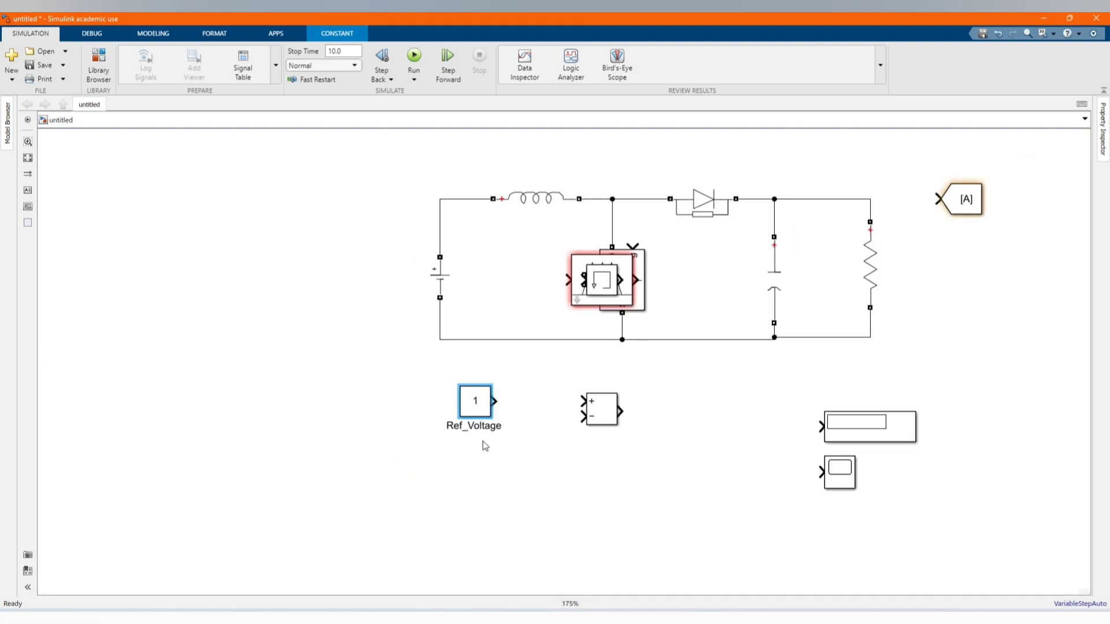
scroll(484, 443, "up", 2)
left_click_drag(475, 386, 302, 357)
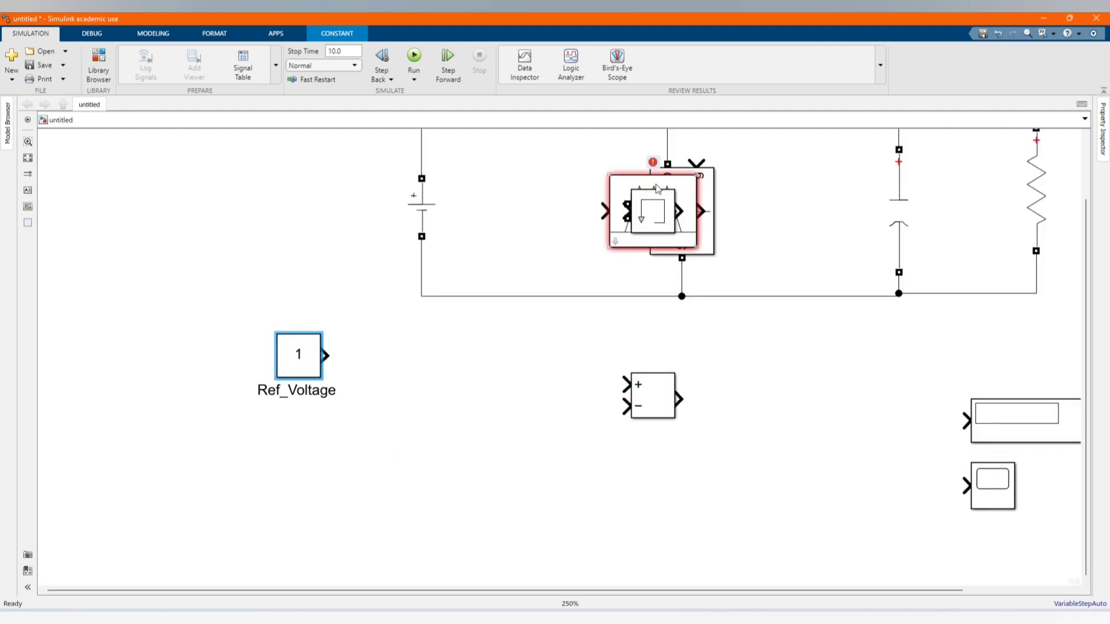
left_click_drag(652, 211, 482, 517)
scroll(534, 304, "down", 2)
scroll(543, 433, "up", 2)
scroll(631, 412, "down", 2)
left_click_drag(665, 225, 752, 444)
scroll(617, 354, "down", 2)
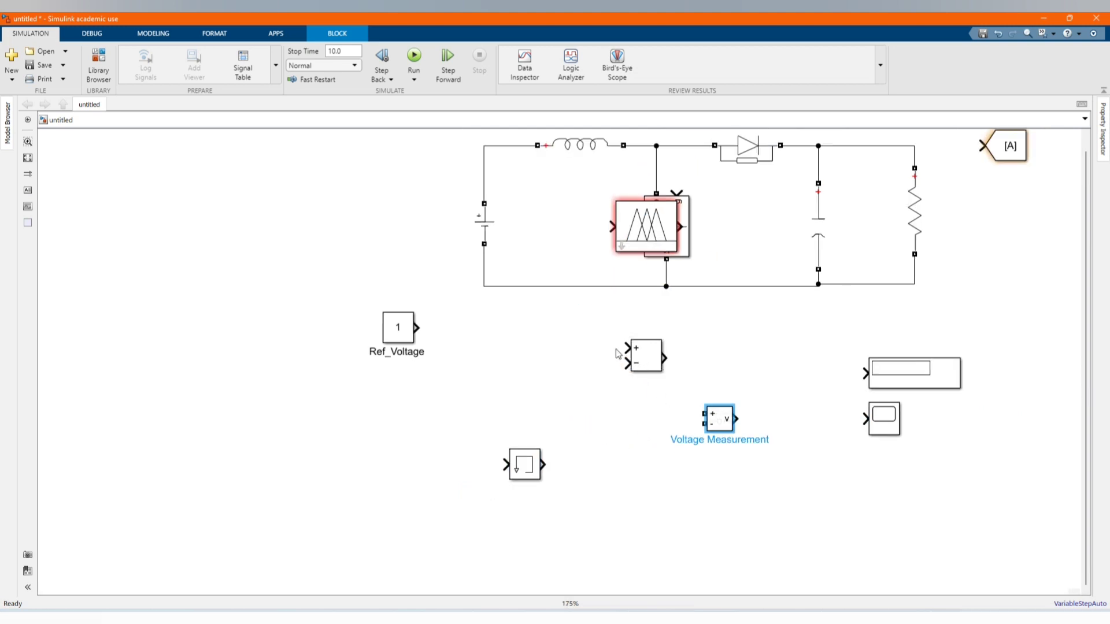
Place the Voltage Measurement block to the right of the load resistor and wire its two inputs across the resistor
mouse_move(686, 395)
left_mouse_down()
mouse_move(845, 291)
mouse_move(875, 245)
mouse_move(882, 252)
mouse_move(845, 210)
mouse_move(825, 213)
left_mouse_up()
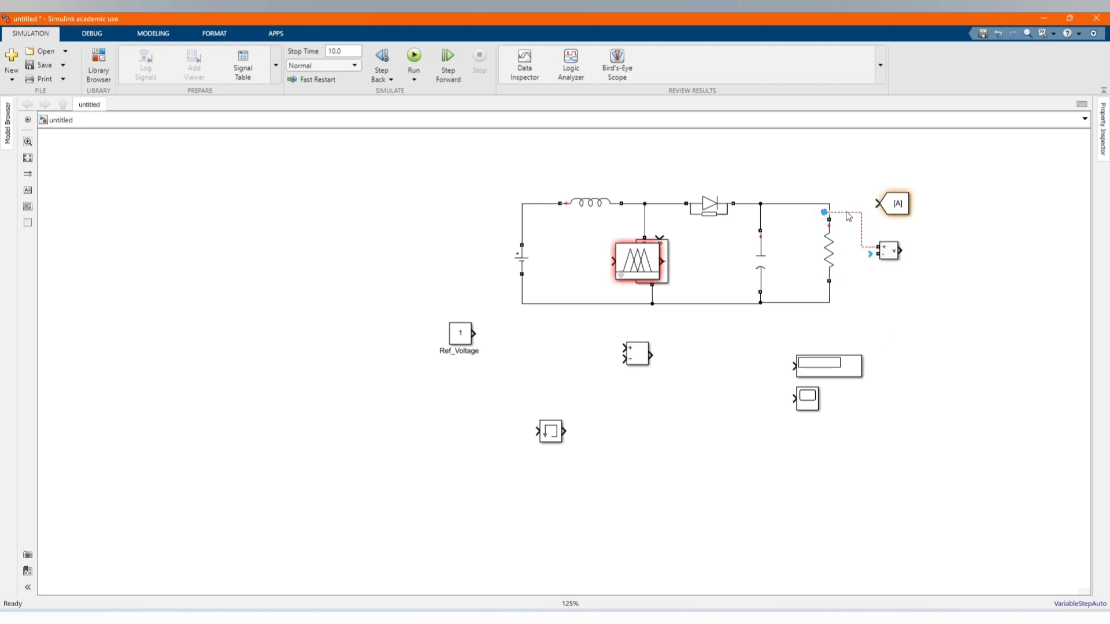
scroll(846, 210, "up", 3)
left_click_drag(802, 214, 813, 211)
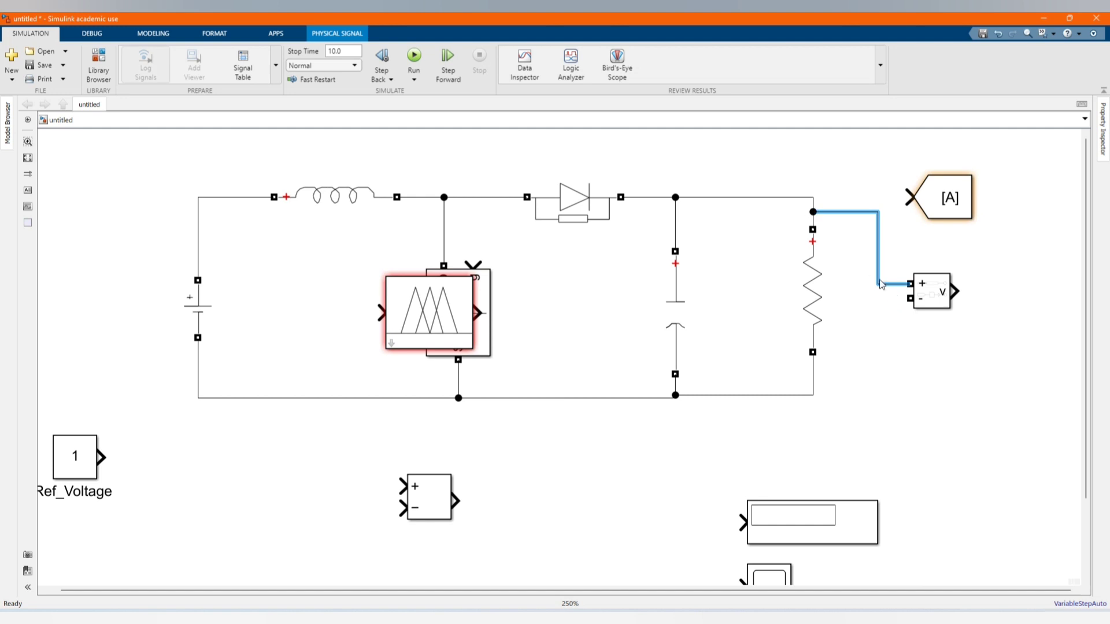
left_click_drag(906, 299, 811, 375)
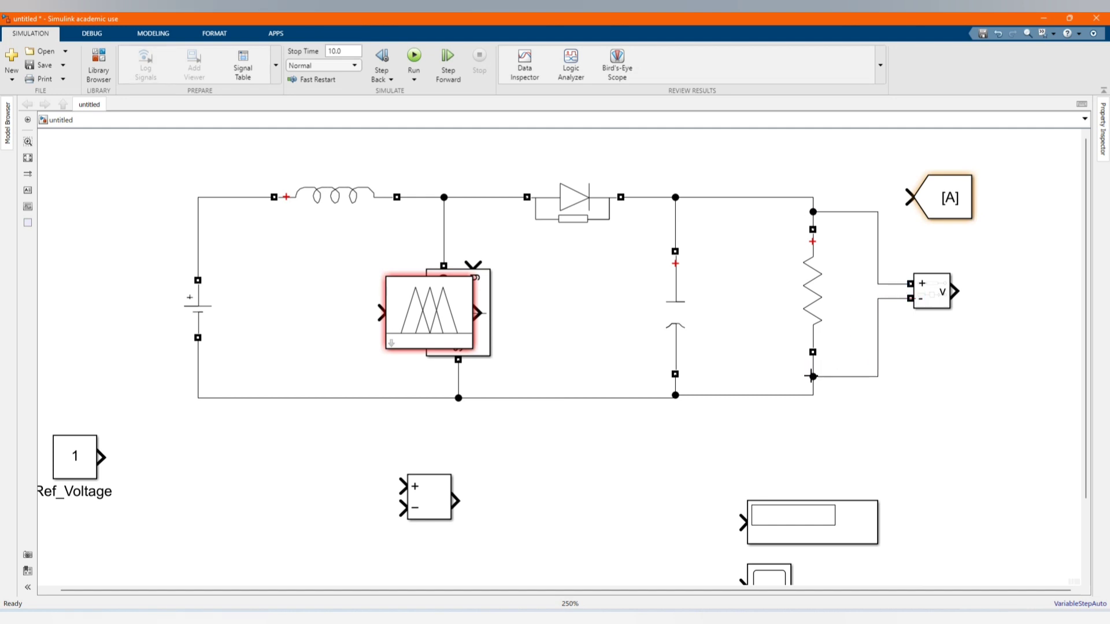
Move the Goto block to the Voltage Measurement block's output and connect them
scroll(781, 259, "down", 2)
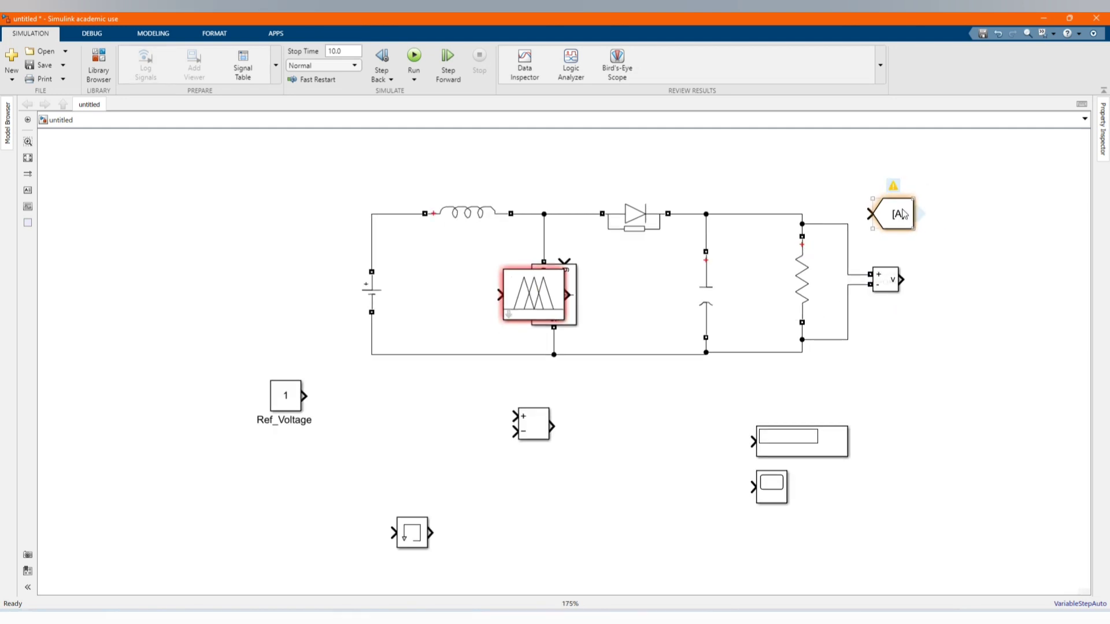
left_click_drag(903, 223, 965, 288)
left_click(999, 290)
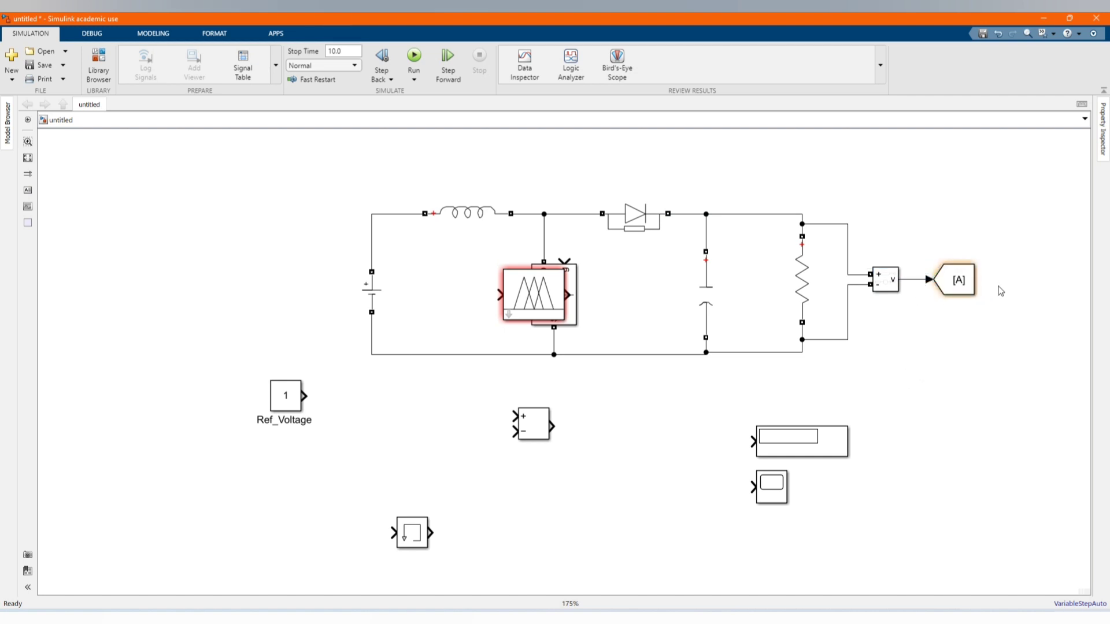
Set the Goto block's tag to V_Out
scroll(1000, 289, "up", 1)
left_click(962, 291)
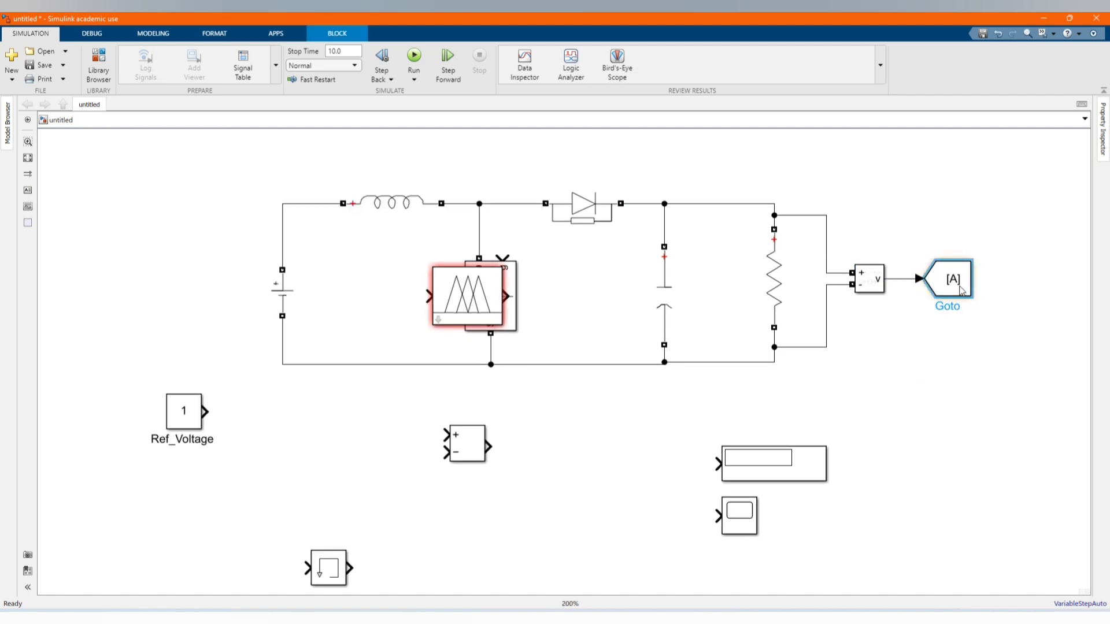
double_click(962, 291)
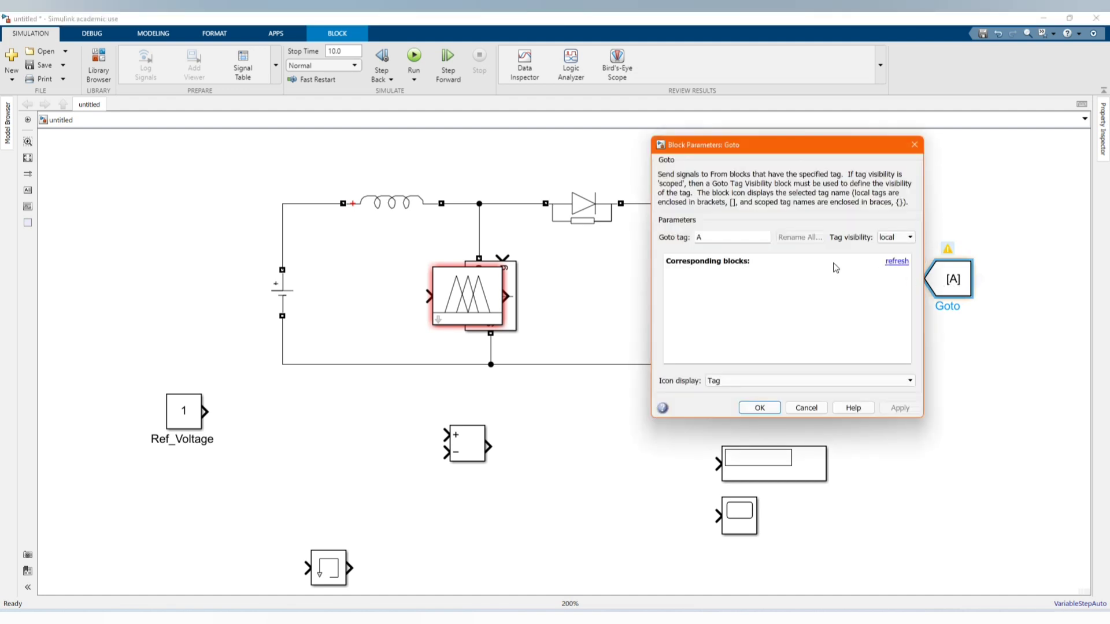
key("Caps_Lock")
type("V")
key("Caps_Lock")
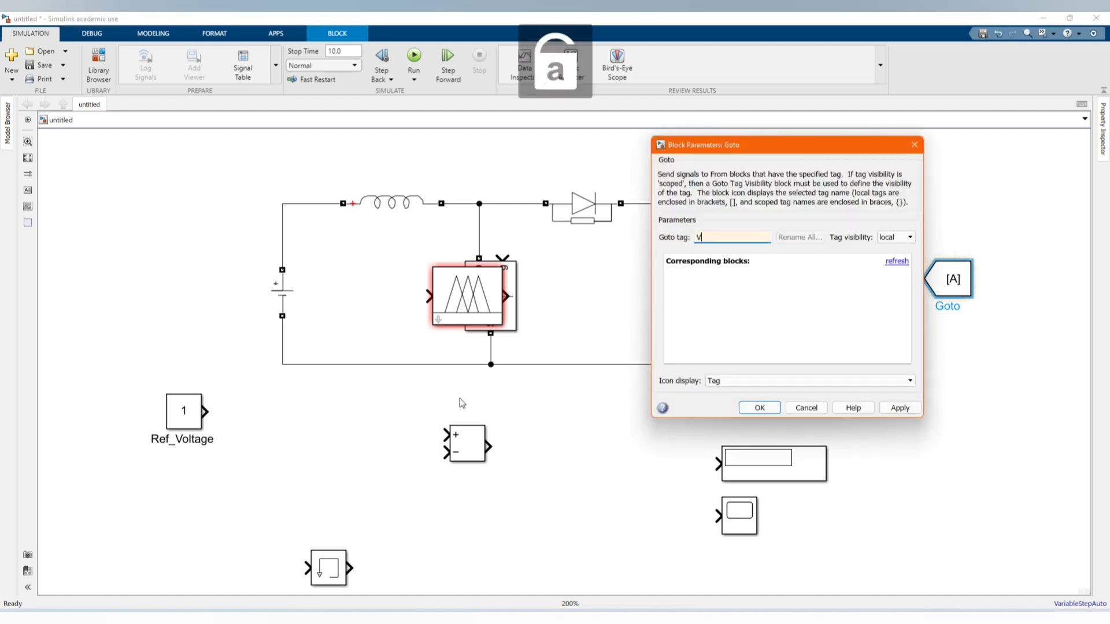
type("_Out")
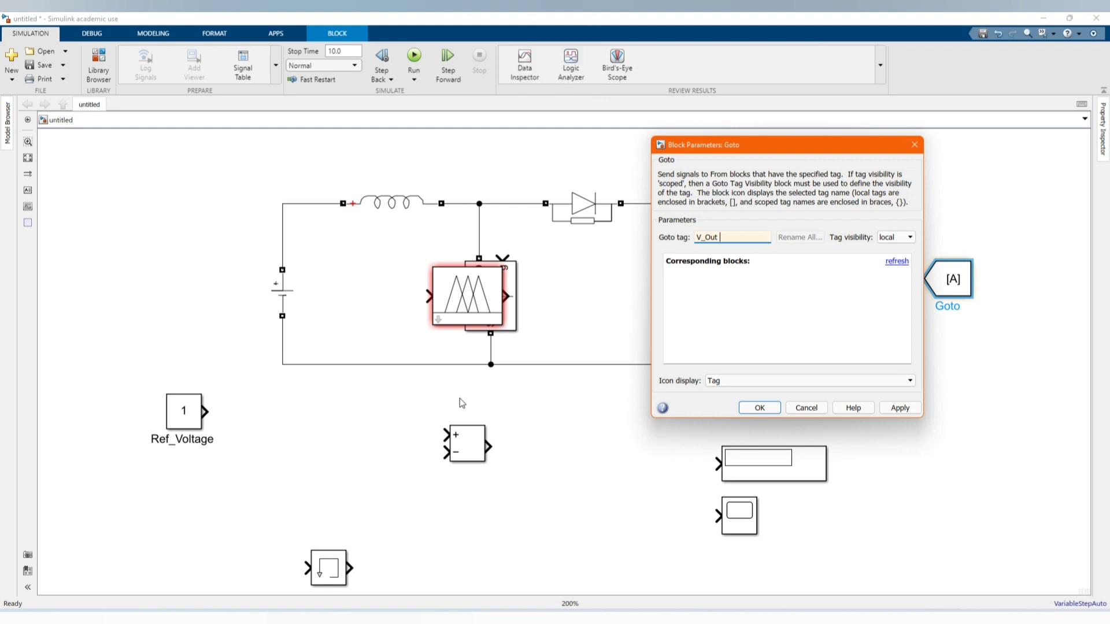
left_click(898, 408)
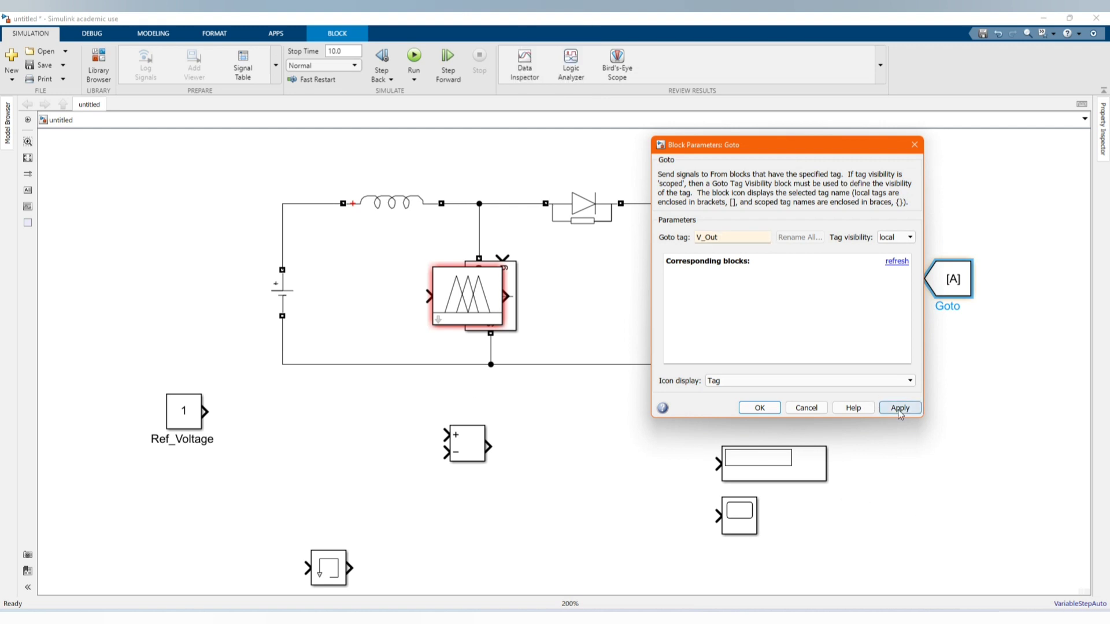
left_click(759, 408)
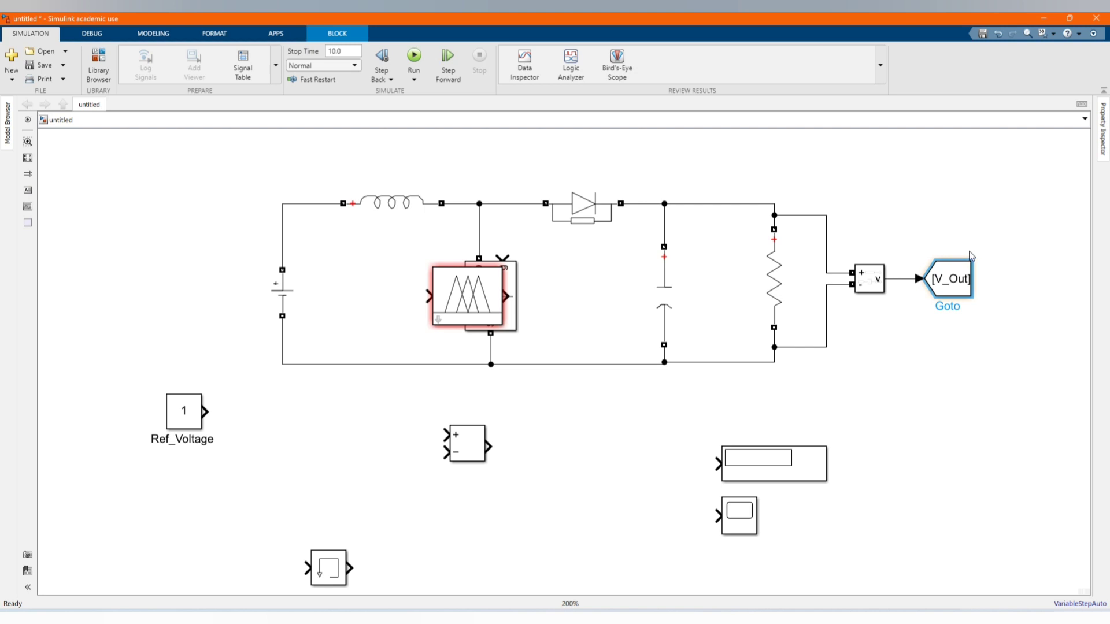
Create a matching V_Out From block below Ref_Voltage and connect it to the minus input of the Add block
scroll(977, 255, "down", 1)
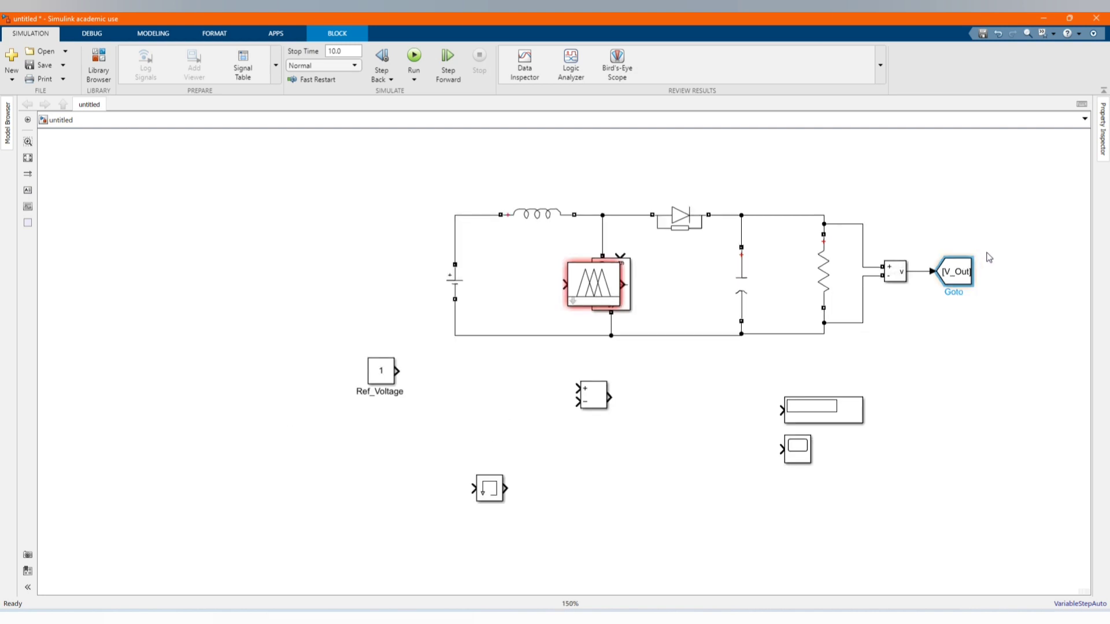
scroll(983, 266, "up", 1)
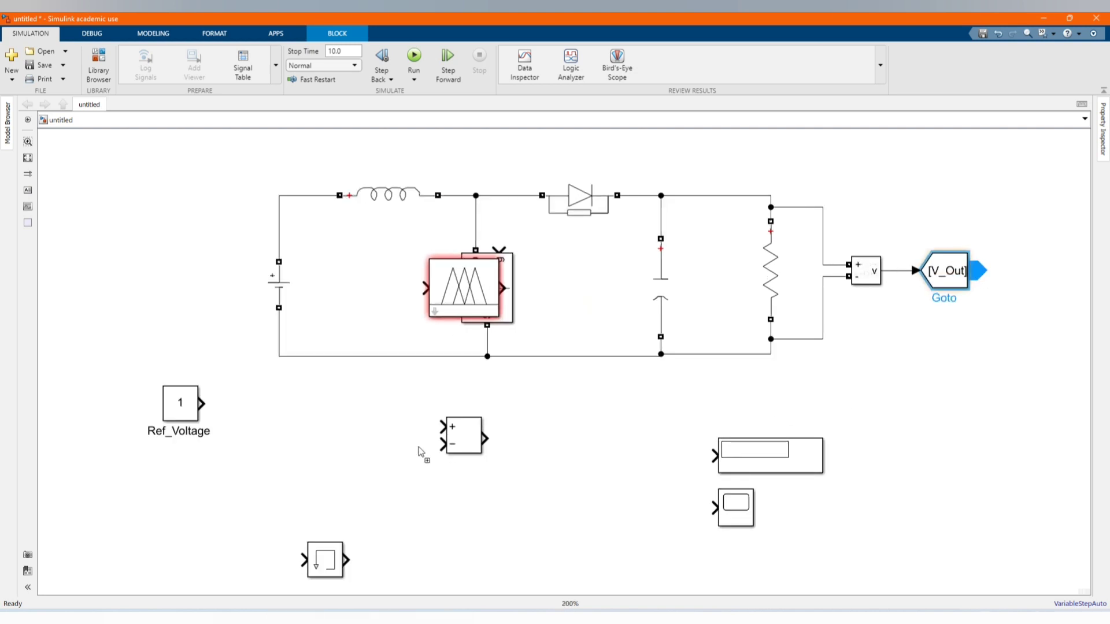
left_click_drag(422, 452, 466, 441)
scroll(319, 501, "up", 1)
left_click(284, 472)
left_click_drag(284, 471, 335, 471)
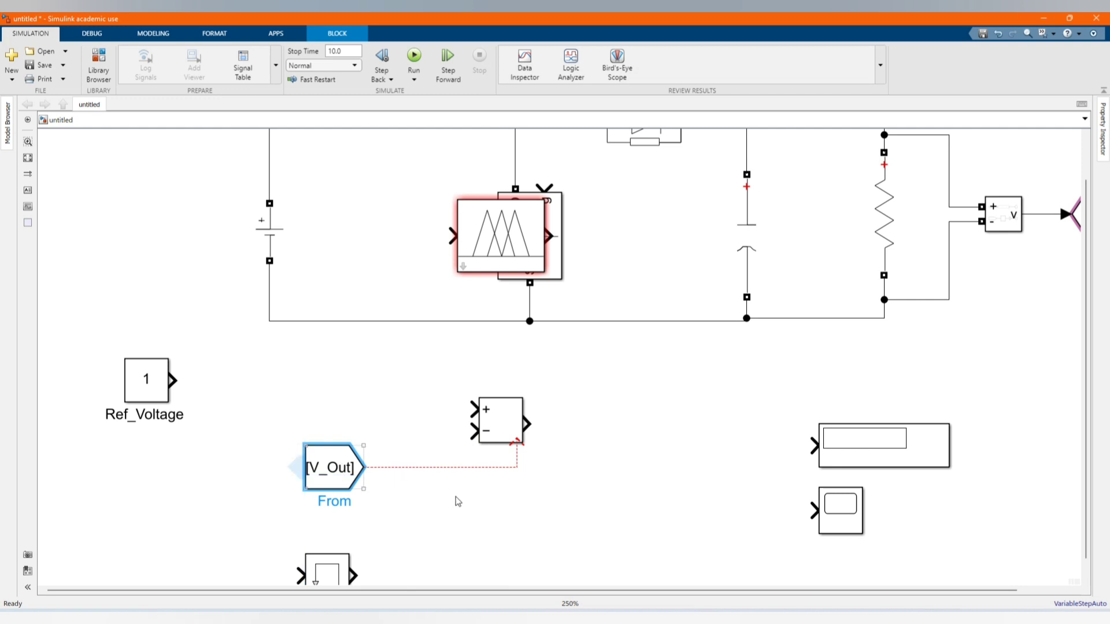
left_click_drag(455, 496, 484, 433)
key("Delete")
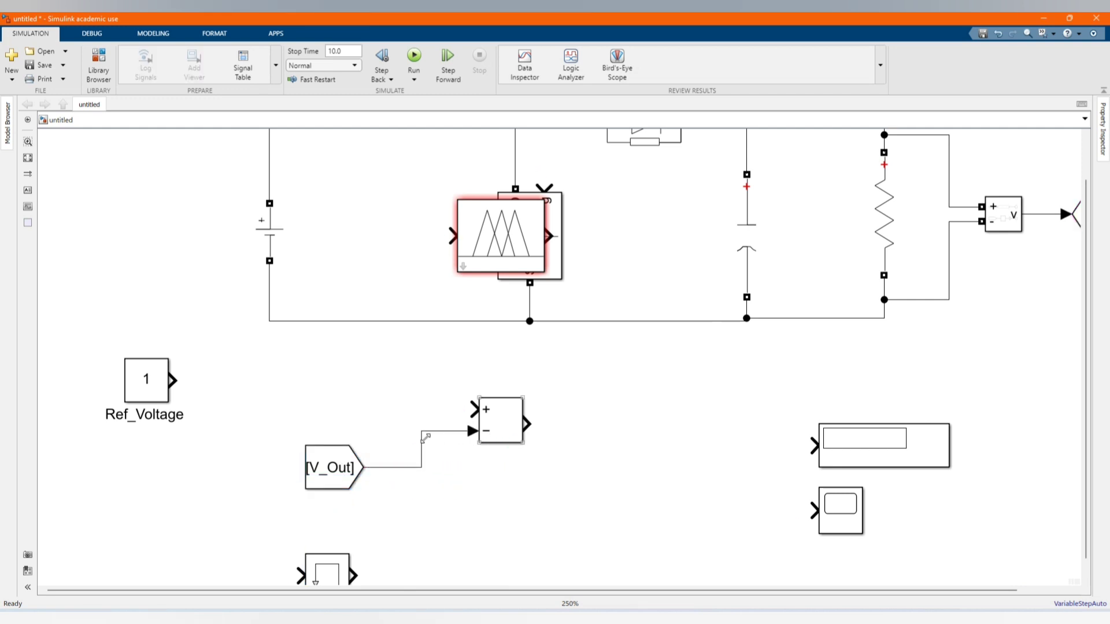
Connect Ref_Voltage to the plus input of the Add block and align it above the V_Out From block
mouse_move(159, 386)
left_mouse_down()
mouse_move(284, 399)
mouse_move(367, 387)
mouse_move(462, 409)
left_mouse_up()
left_click_drag(336, 403, 350, 469)
scroll(388, 361, "down", 2)
scroll(352, 461, "up", 2)
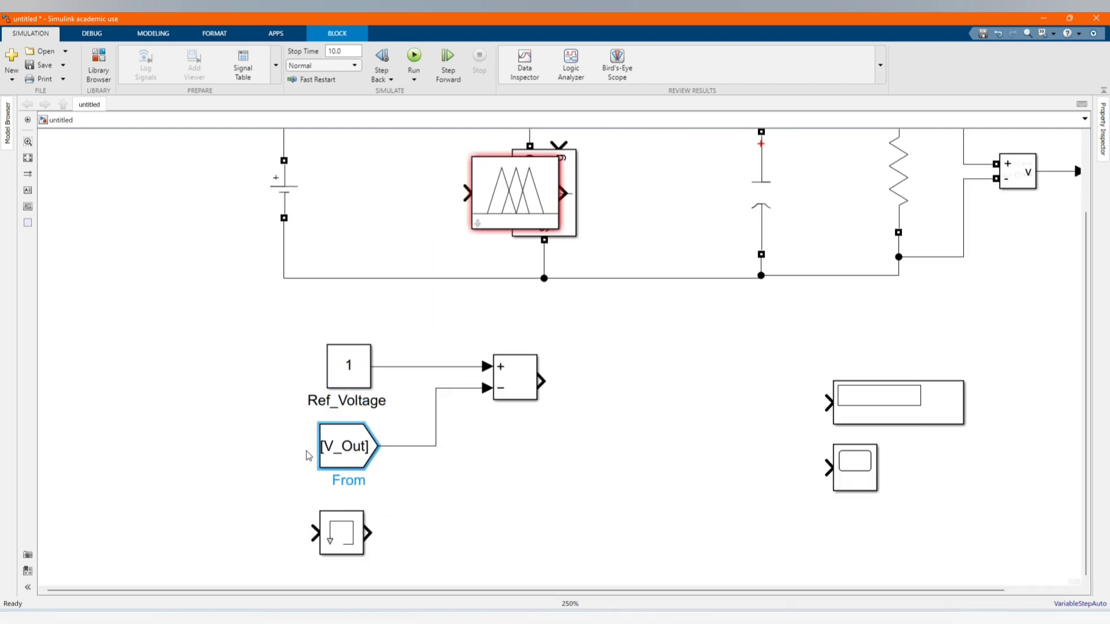
Move the Memory block to the lower right of the Add block
scroll(307, 399, "down", 1)
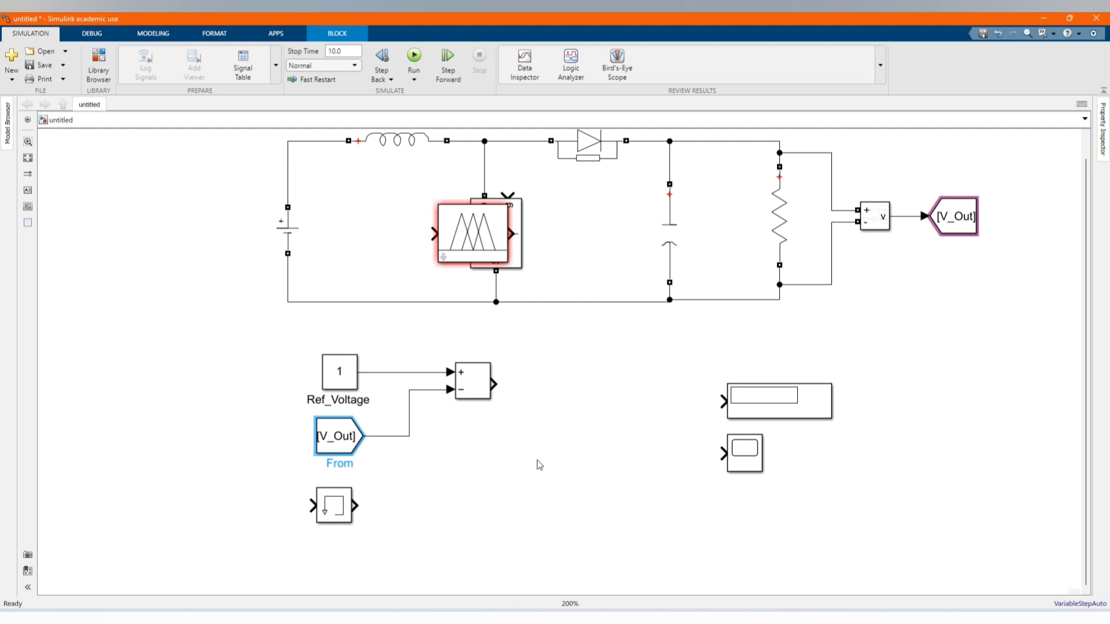
scroll(514, 460, "down", 1)
scroll(583, 433, "up", 2)
left_click(374, 502)
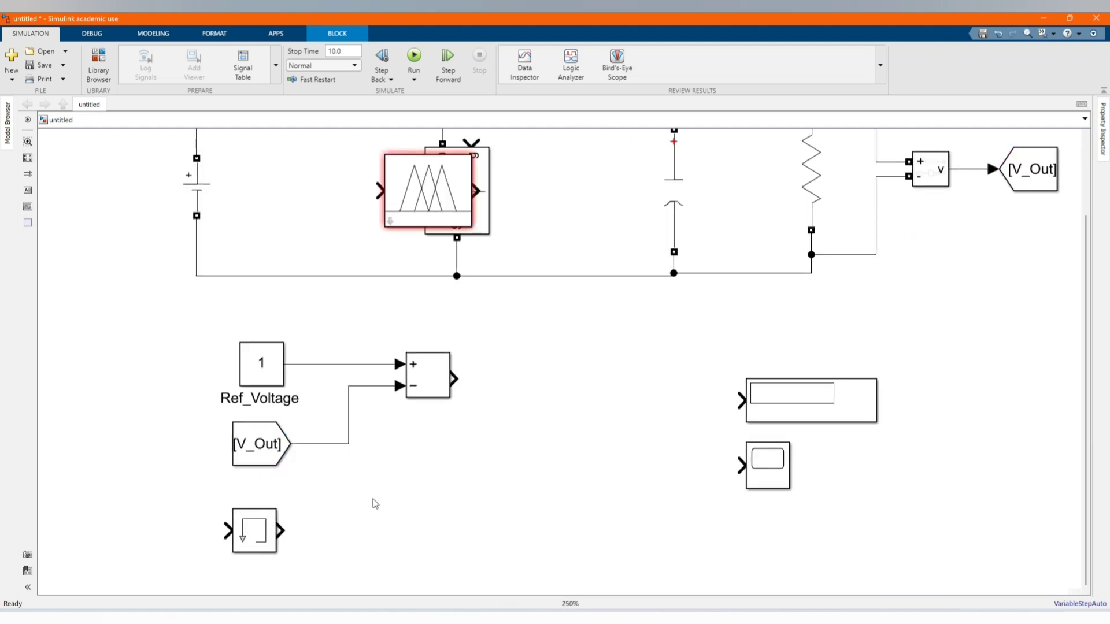
left_click_drag(263, 527, 565, 461)
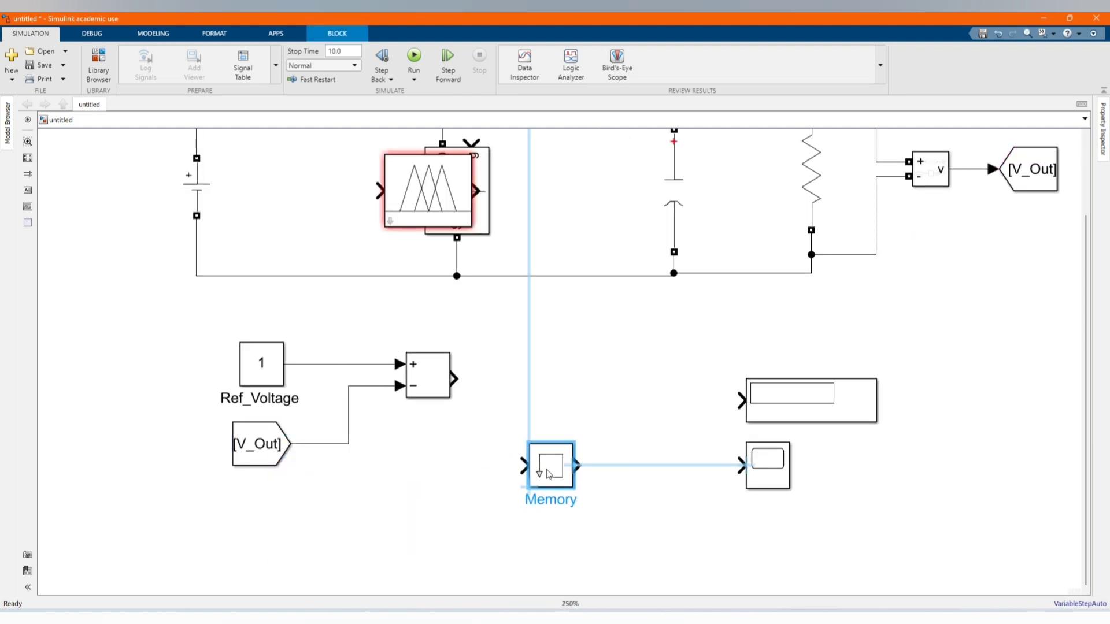
Duplicate the Add block above the Memory block, feeding its plus input from the first Add block, and branch that signal to the Memory input
left_click(422, 411)
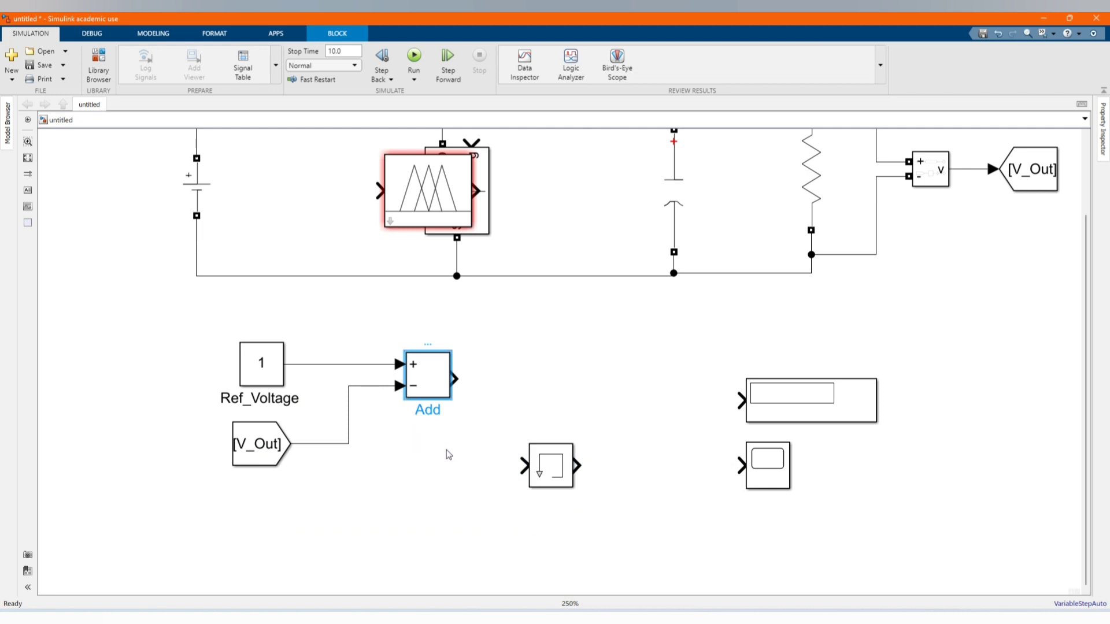
key("ctrl+c")
key("ctrl+v")
left_click_drag(464, 397, 595, 382)
scroll(610, 420, "up", 1)
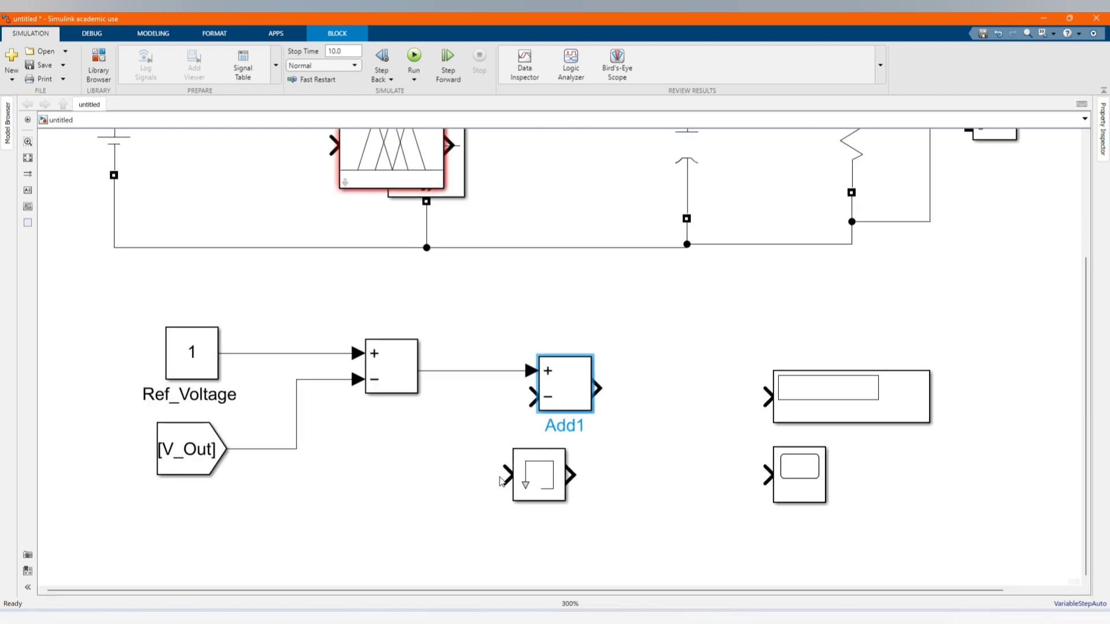
left_click_drag(508, 476, 454, 371)
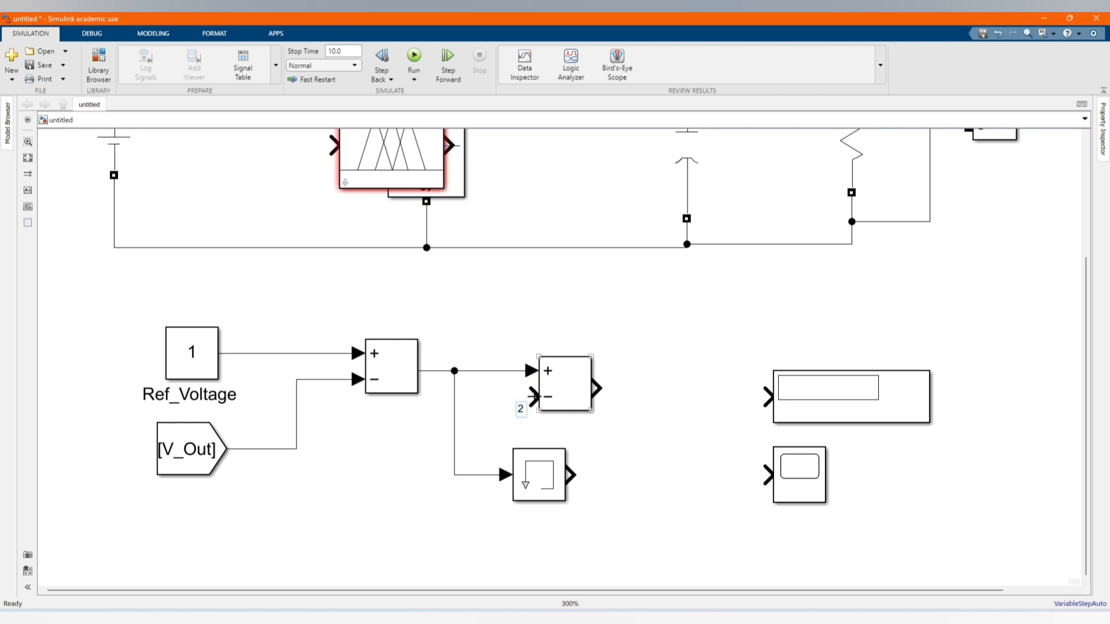
Connect the Memory output to the minus input of the second Add block and move that Add block further right
left_click_drag(532, 397, 498, 503)
left_click_drag(554, 376, 606, 375)
scroll(528, 350, "down", 4)
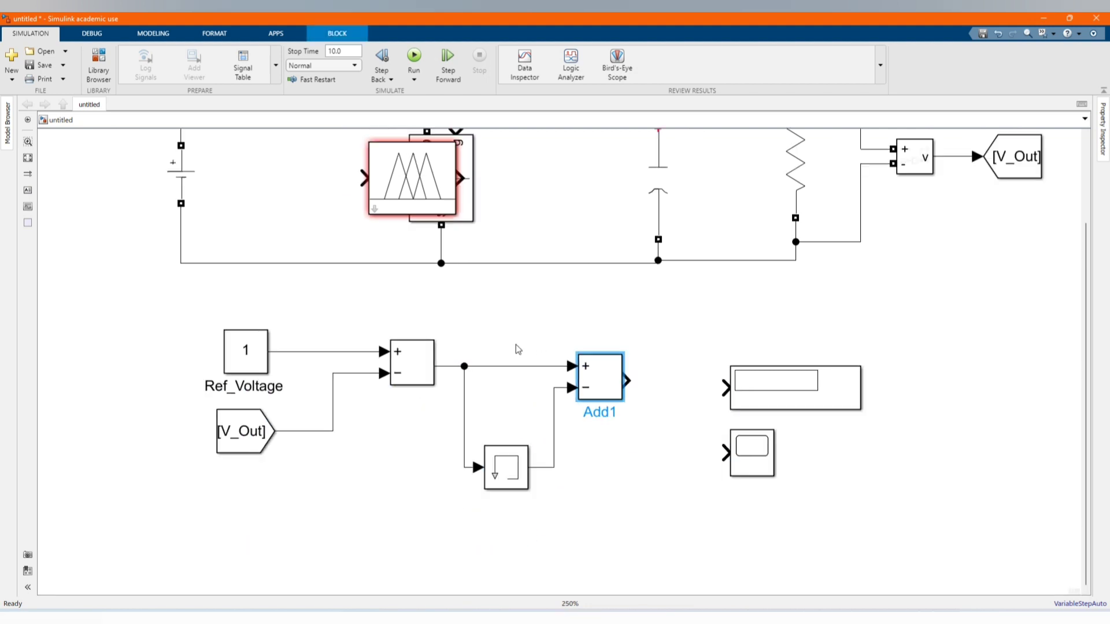
left_click(647, 347)
Clear the working area by moving the Display and Scope aside and the Fuzzy Logic Controller and Relational Operator off the Mosfet
scroll(551, 330, "down", 2)
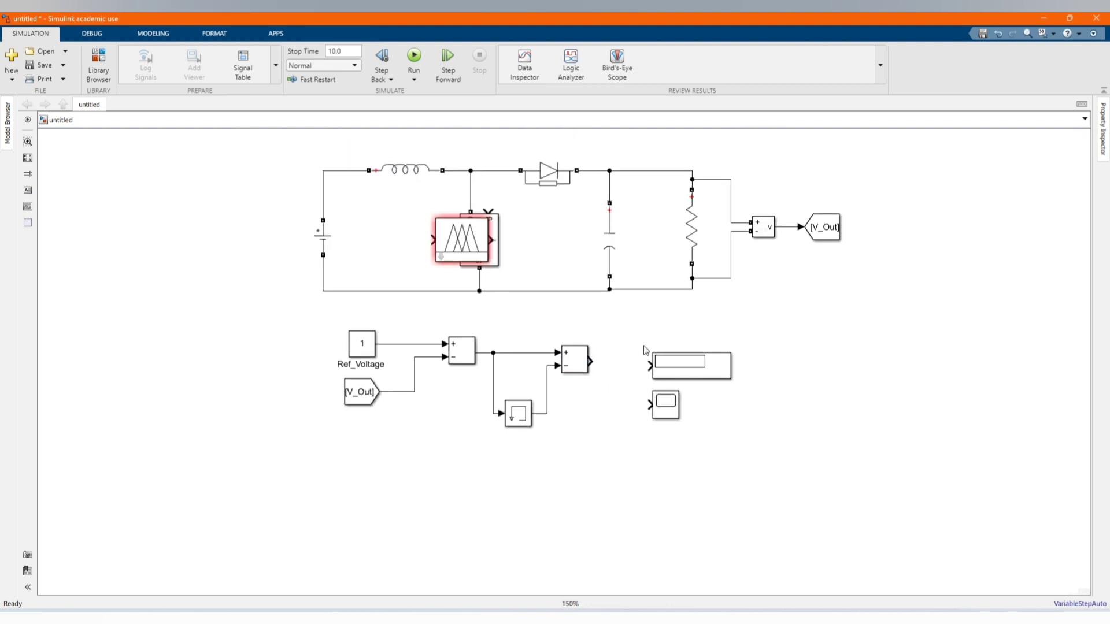
left_click_drag(643, 349, 751, 466)
left_click_drag(735, 370, 985, 331)
left_click(745, 438)
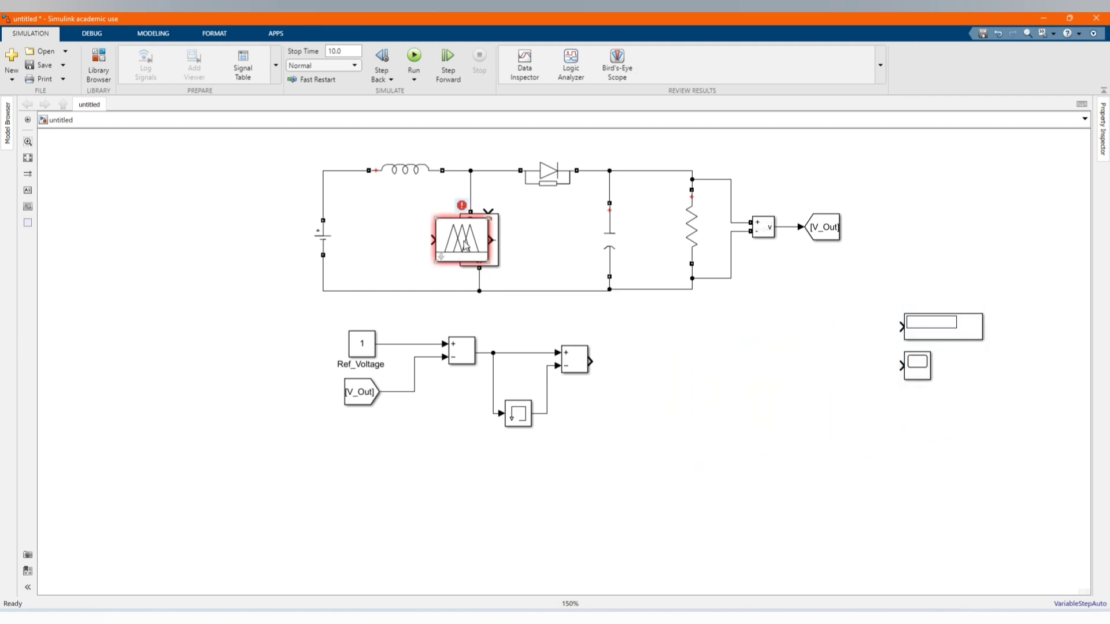
left_click_drag(464, 244, 186, 467)
left_click_drag(468, 237, 678, 461)
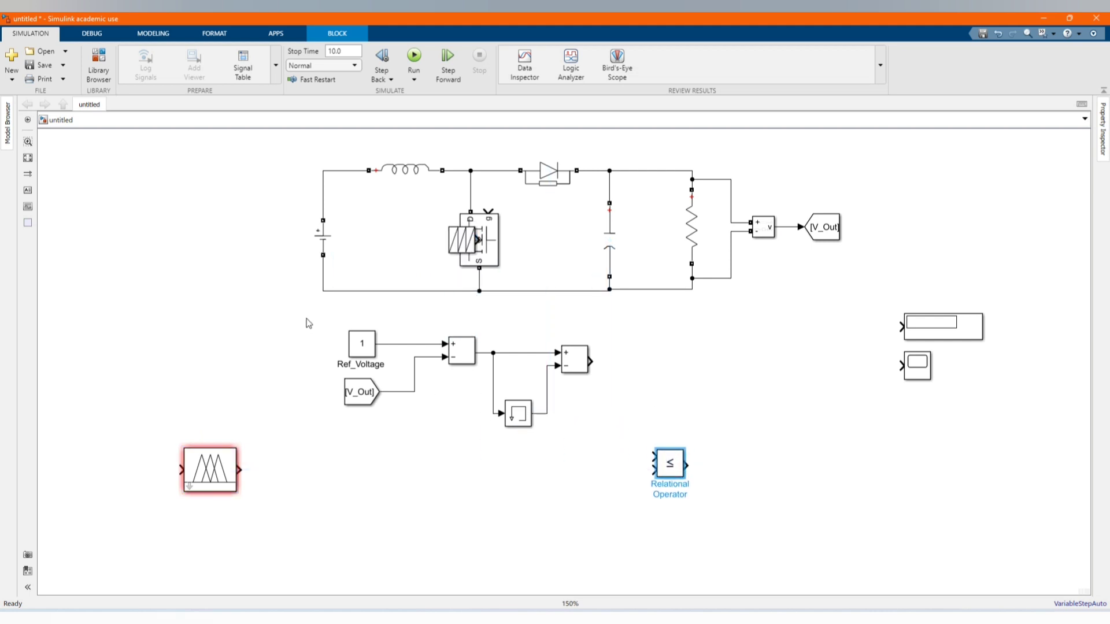
Move the whole error-signal group, from Ref_Voltage and V_Out to the second Add and Memory blocks, further below the converter circuit
left_click_drag(305, 318, 576, 454)
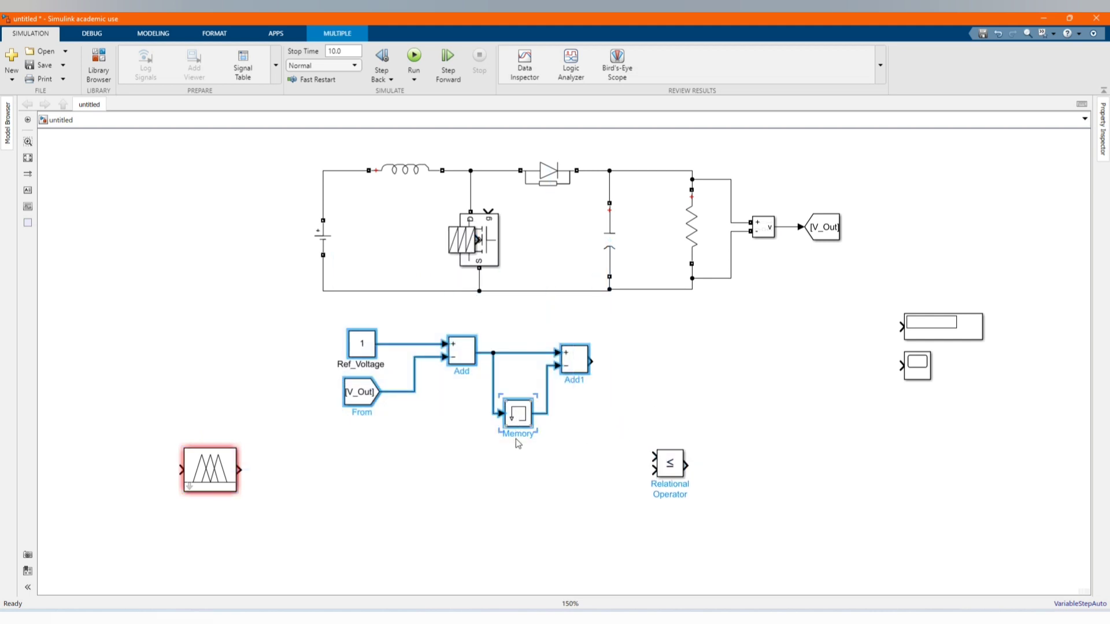
left_click_drag(518, 423, 487, 558)
left_click(584, 416)
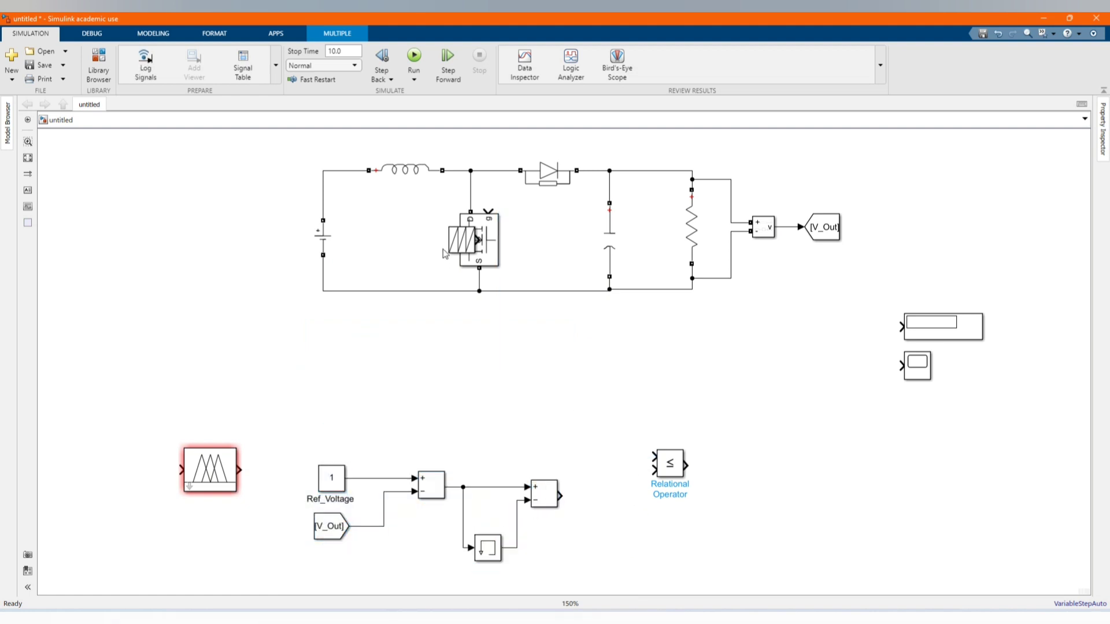
Move the Repeating Sequence block off the Mosfet and set its time values to [0 0.5 1]/10000 and output values to [0 2 0]
left_click_drag(461, 239, 528, 406)
double_click(528, 406)
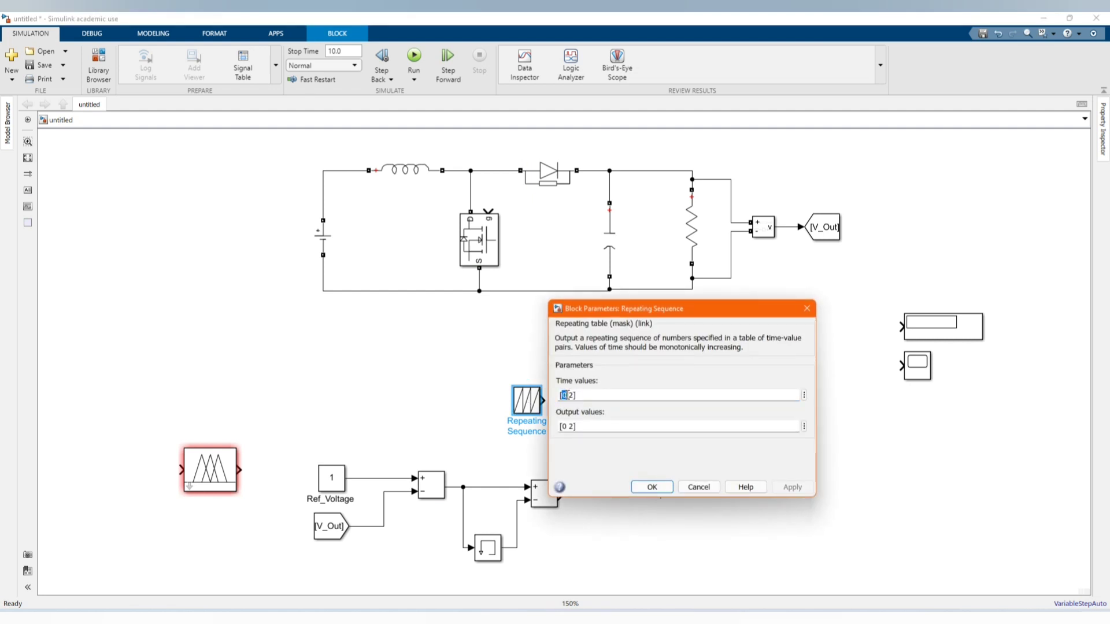
left_click(575, 395)
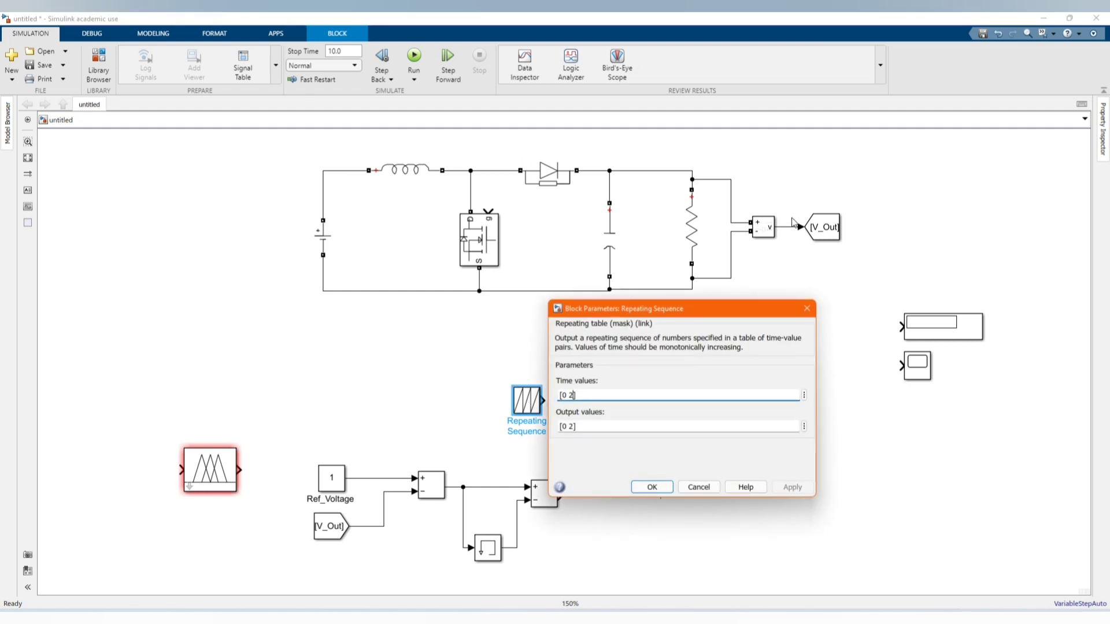
key("BackSpace")
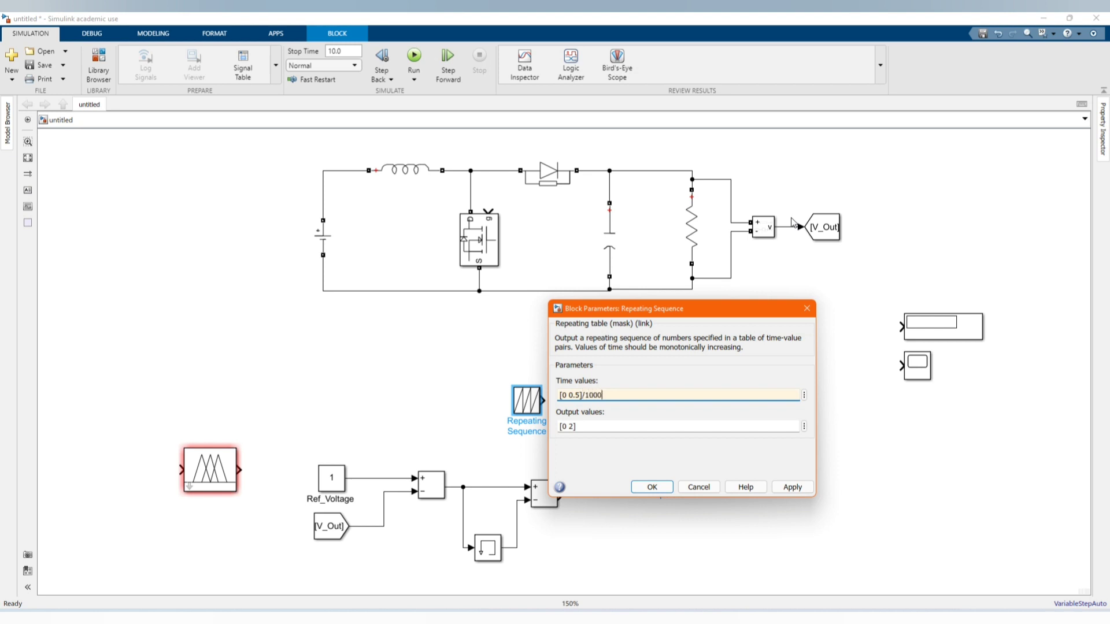
type("1")
triple_click(575, 426)
left_click(575, 427)
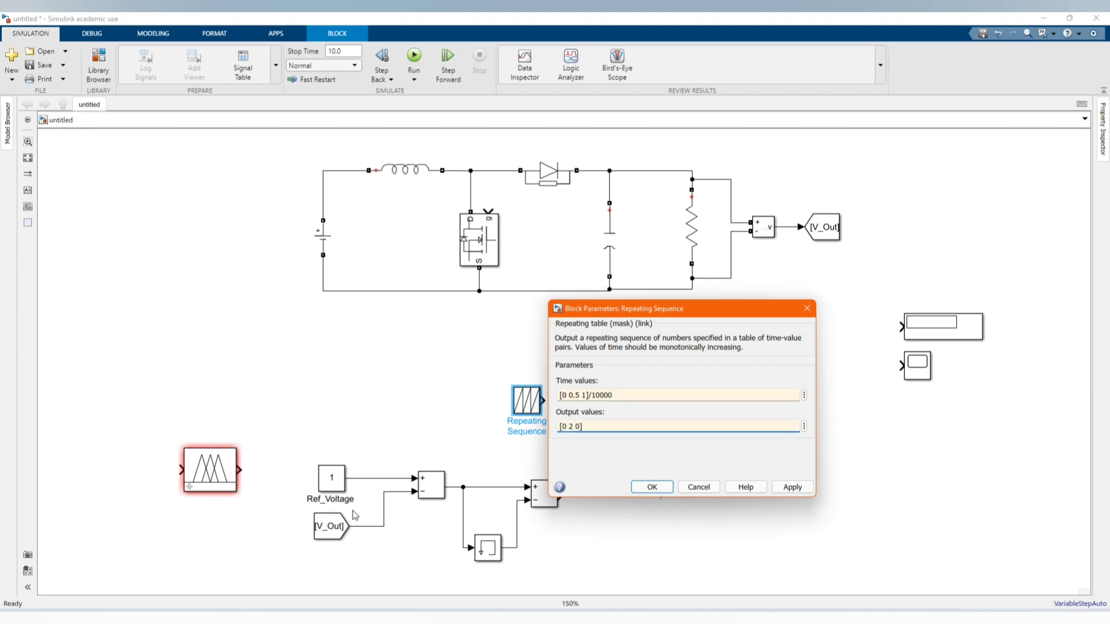
type("0")
left_click(790, 487)
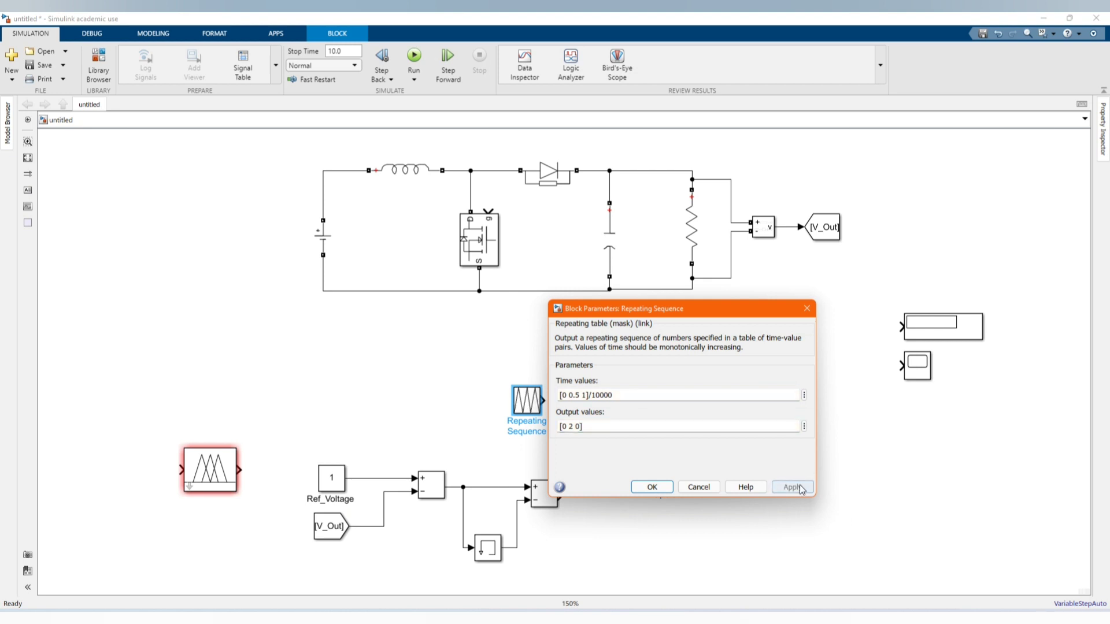
left_click(643, 487)
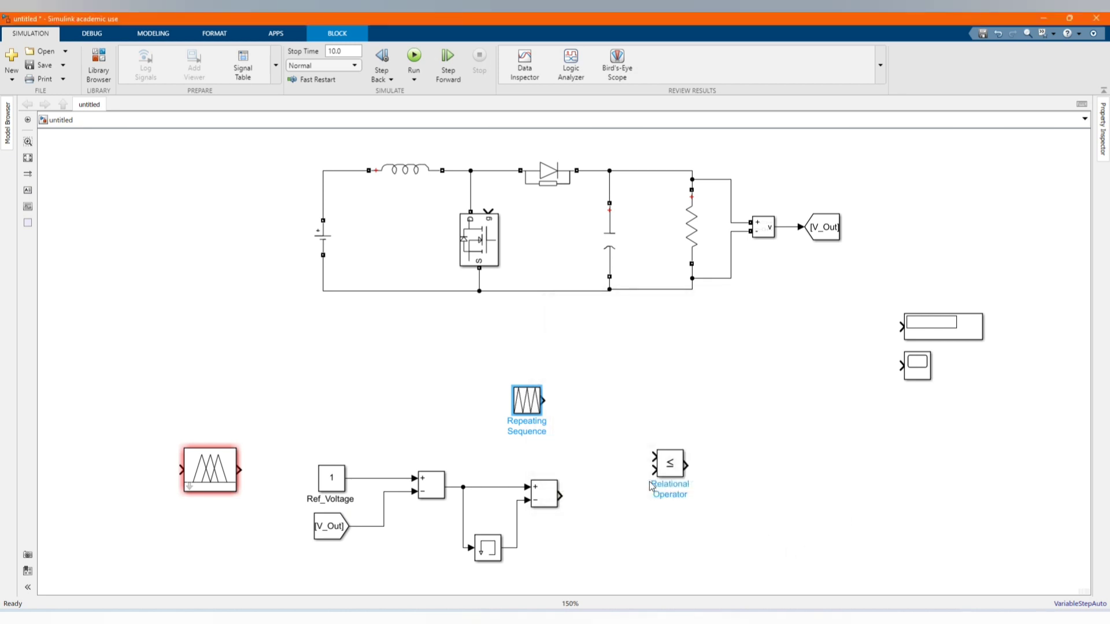
Set the Relational Operator block's operator to >=
scroll(732, 403, "down", 1)
double_click(684, 466)
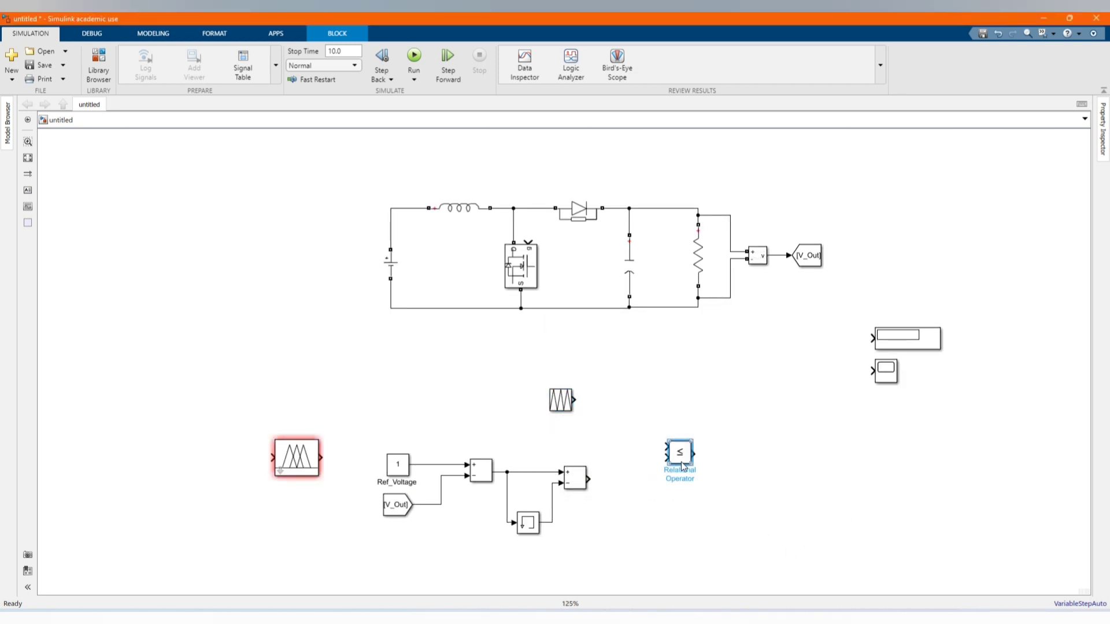
left_click(872, 452)
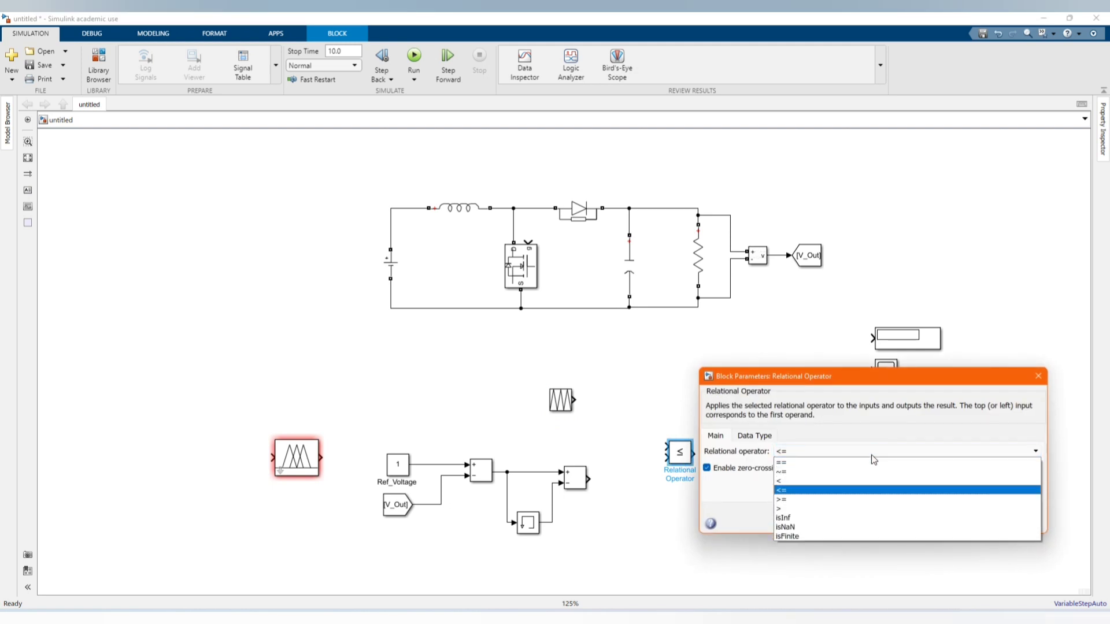
left_click(836, 500)
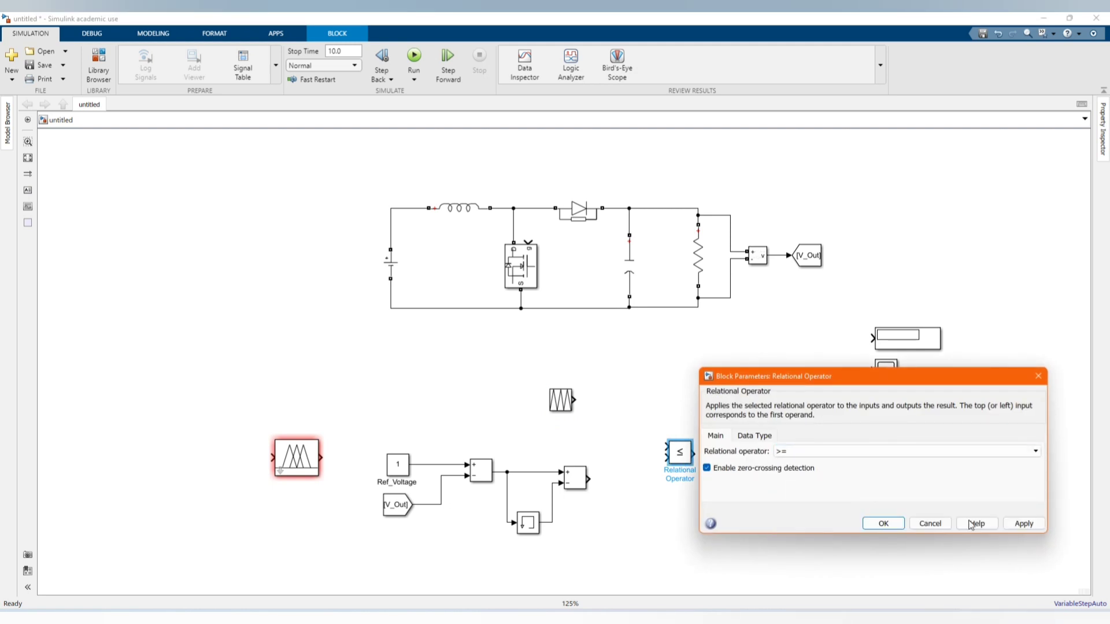
left_click(1024, 524)
left_click(889, 523)
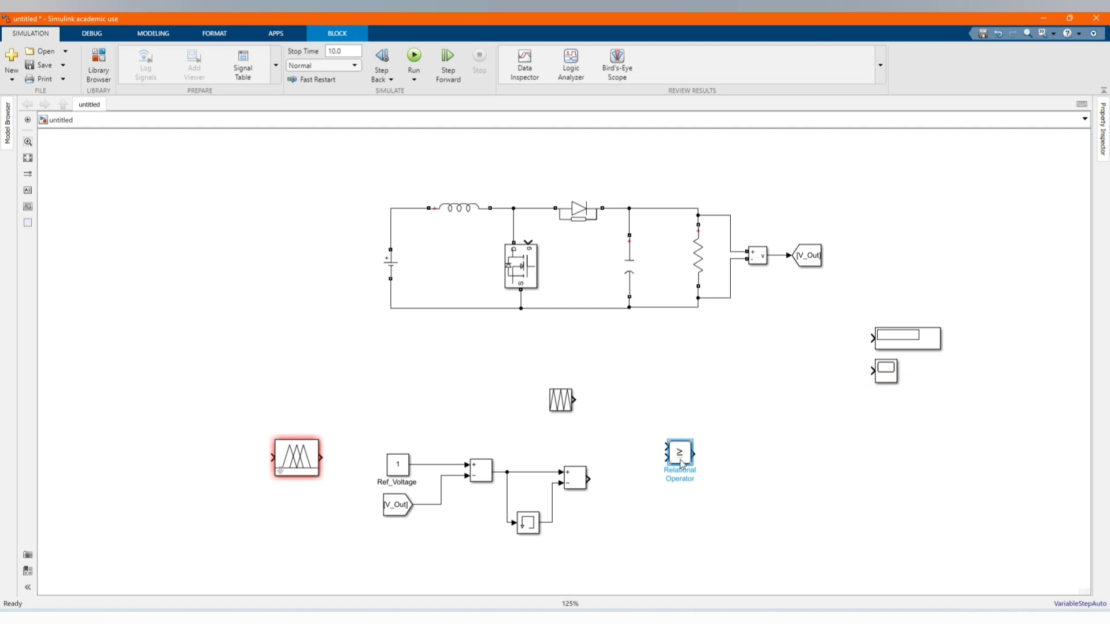
Place the Relational Operator far right of the Add blocks, the Fuzzy Logic Controller below them and the Repeating Sequence at their upper right
key("ctrl+shift+a")
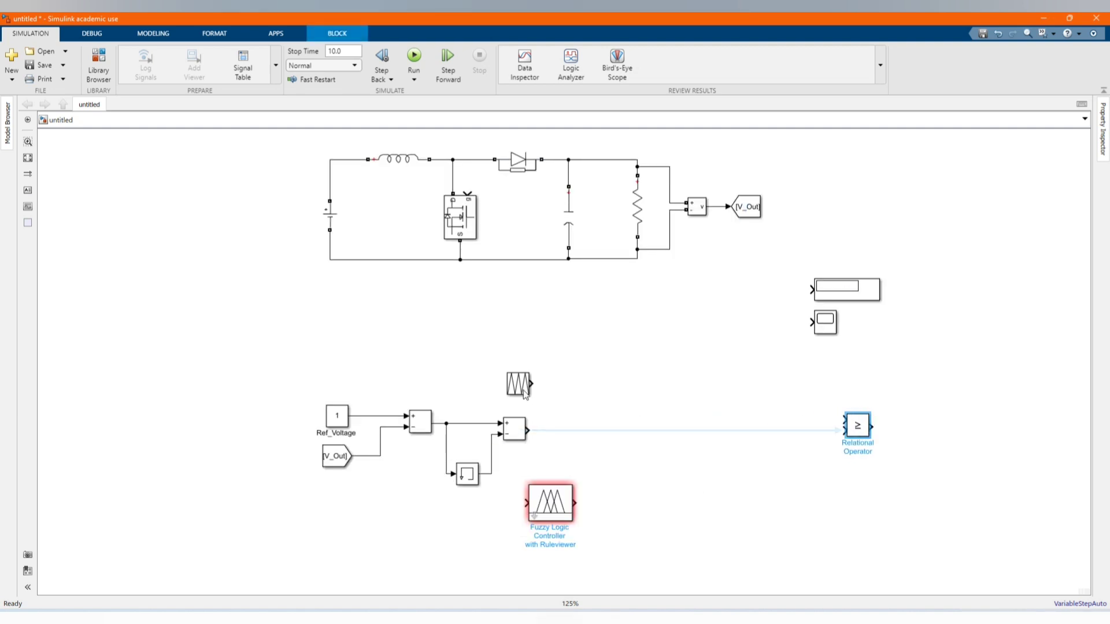
left_click_drag(525, 391, 727, 351)
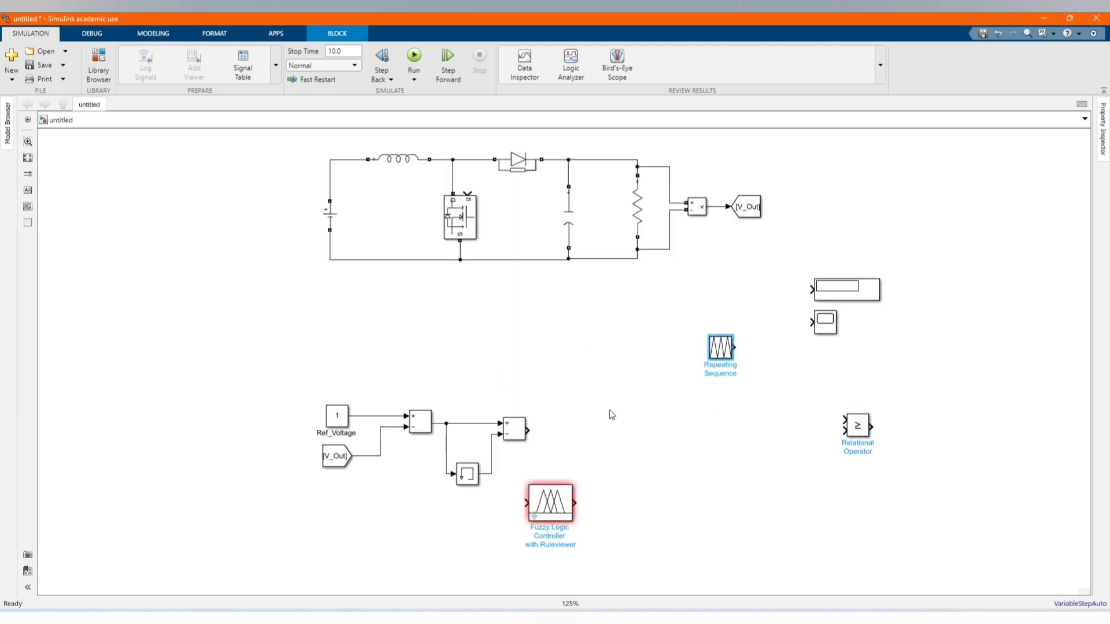
Add a Mux block after the second Add block, feeding its upper input from the first Add block and its lower input from the second
left_click(98, 63)
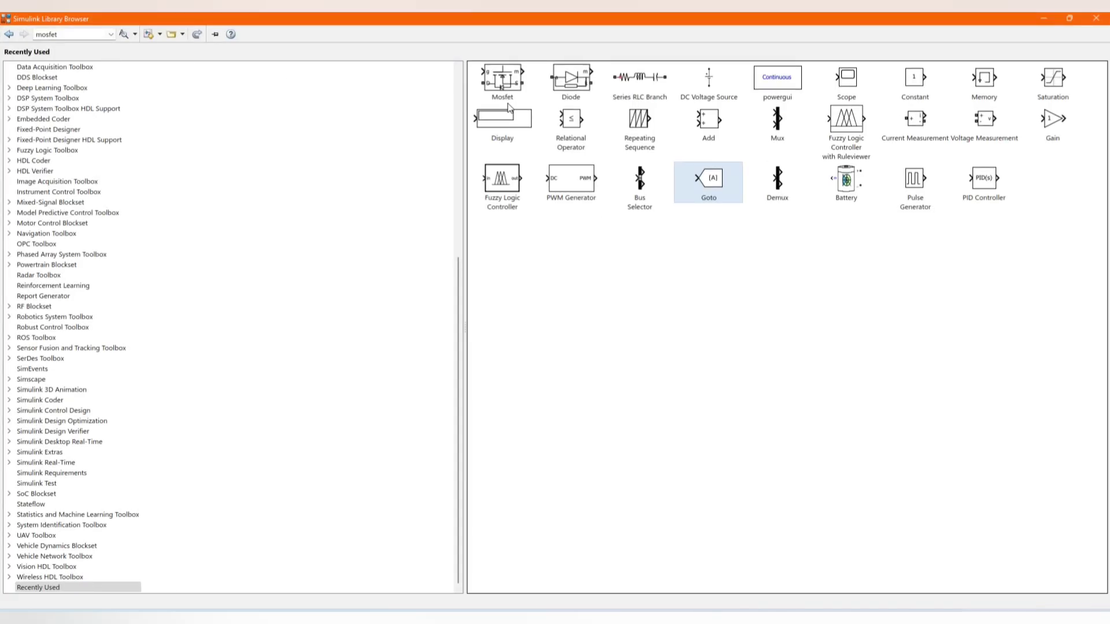
right_click(779, 132)
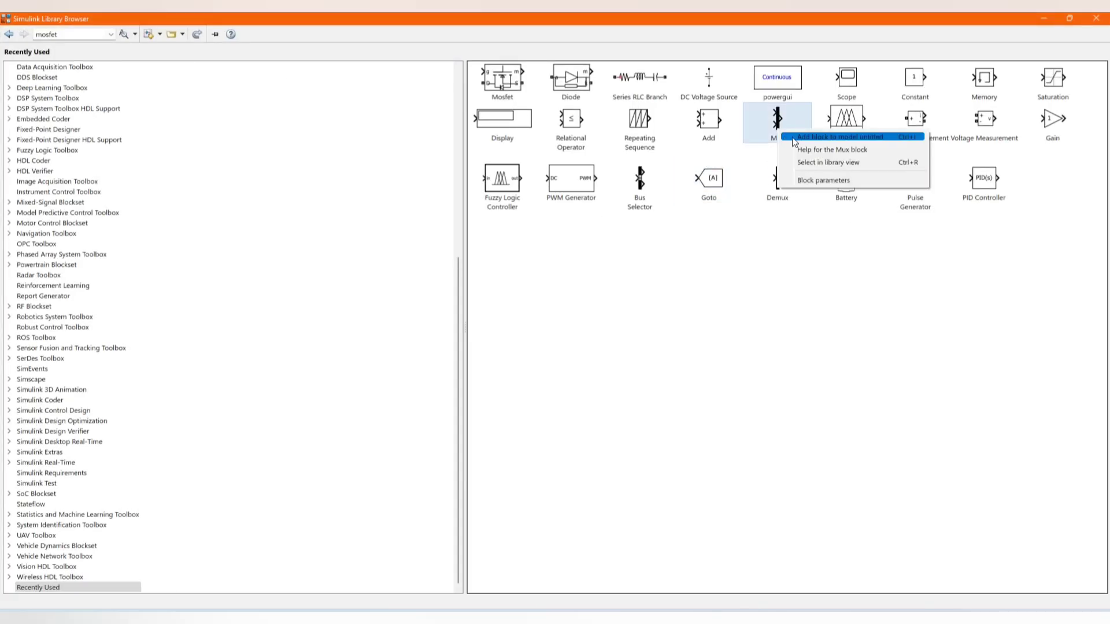
left_click(796, 137)
left_click(1039, 20)
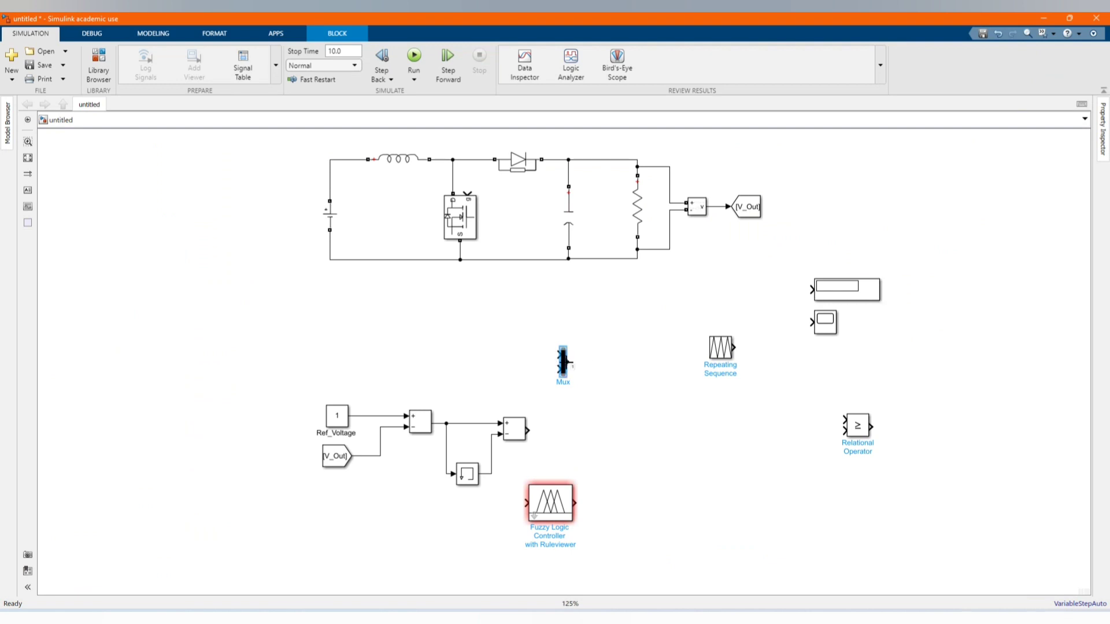
left_click_drag(563, 366, 590, 431)
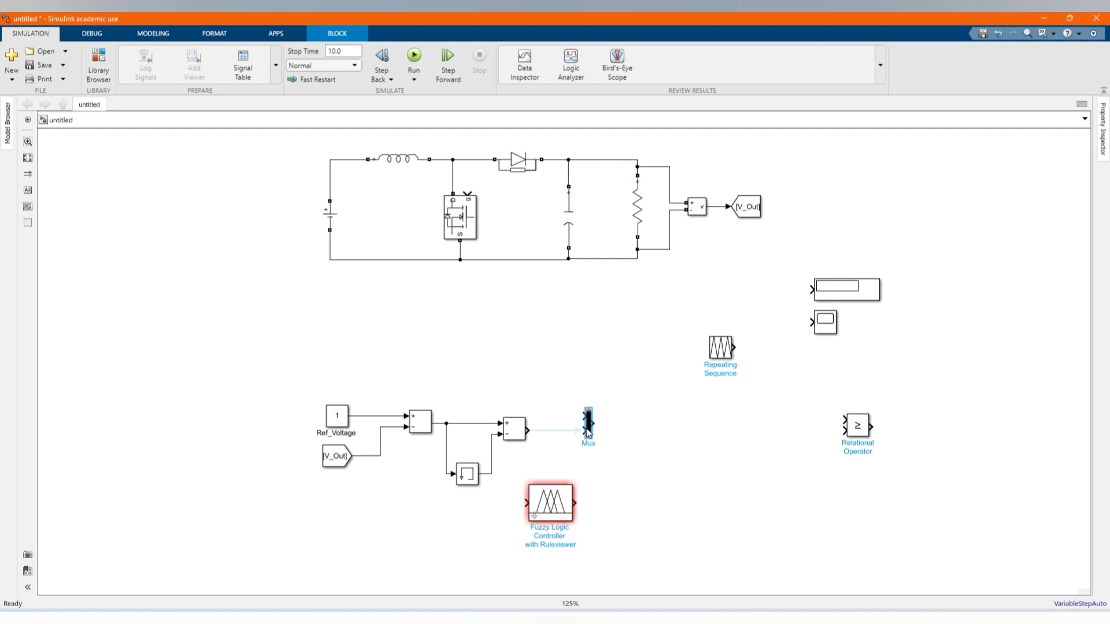
left_click(557, 431)
left_click_drag(583, 415, 447, 422)
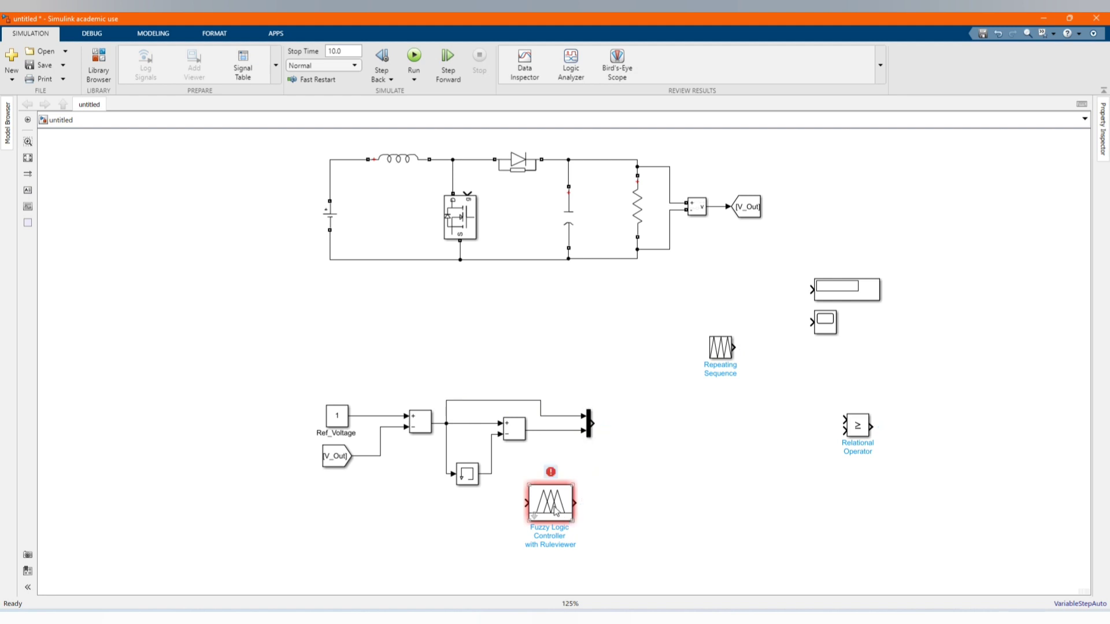
Connect the Mux through the Fuzzy Logic Controller to the Relational Operator's lower input, and the Repeating Sequence to its upper input
left_click_drag(553, 509, 644, 426)
left_click_drag(846, 431, 671, 424)
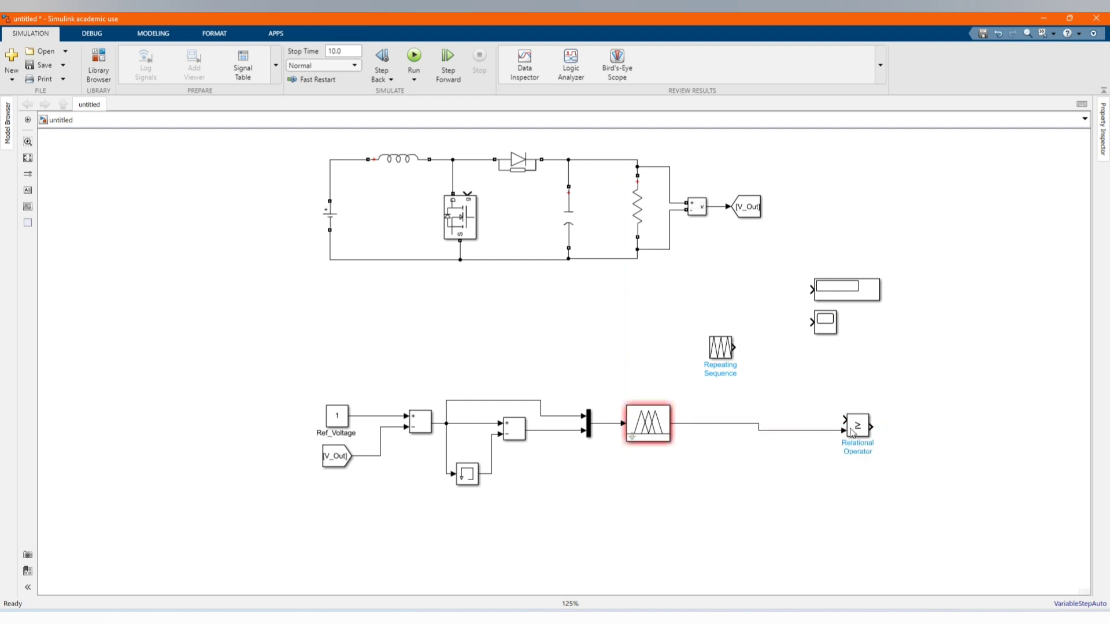
left_click_drag(860, 430, 649, 367)
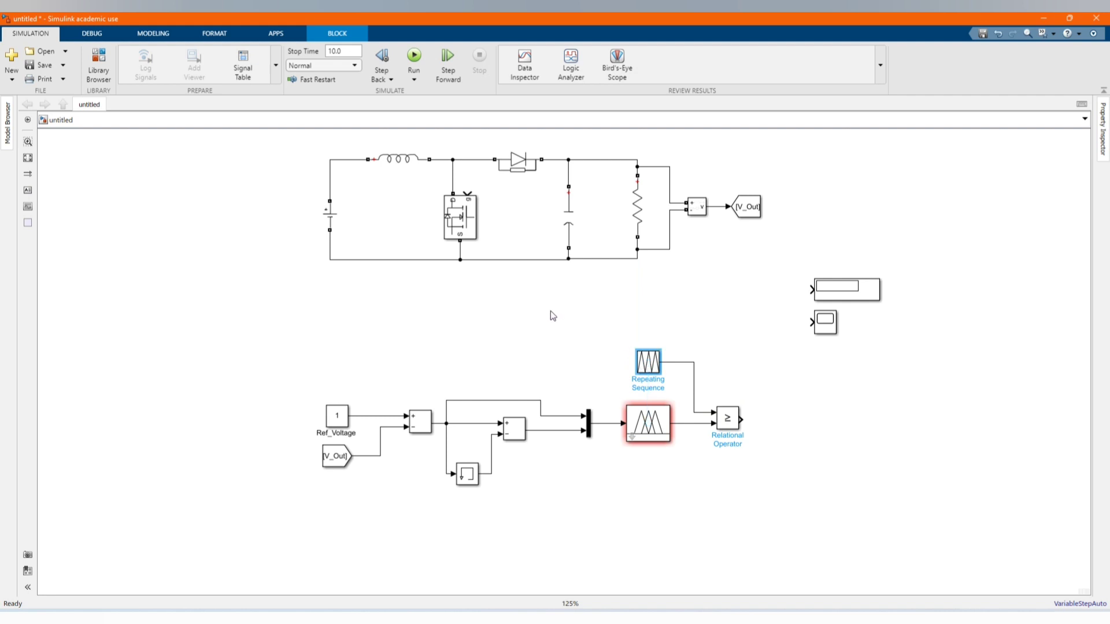
Space the Ref_Voltage and V_Out blocks further apart vertically in front of the first Add block
scroll(550, 311, "down", 1)
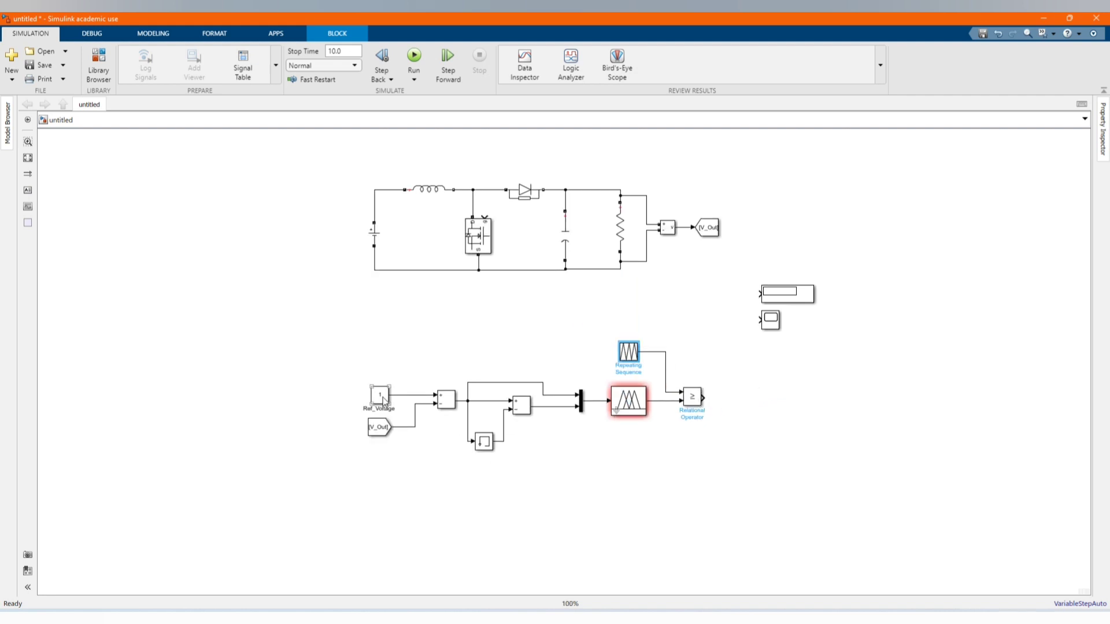
left_click_drag(383, 397, 396, 377)
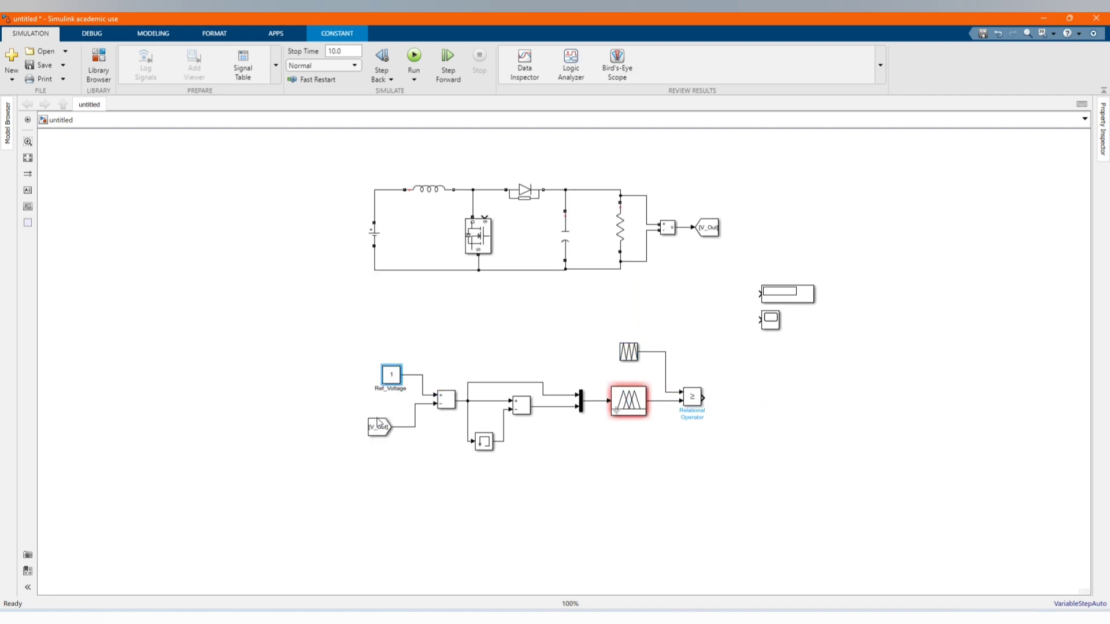
left_click_drag(377, 428, 391, 432)
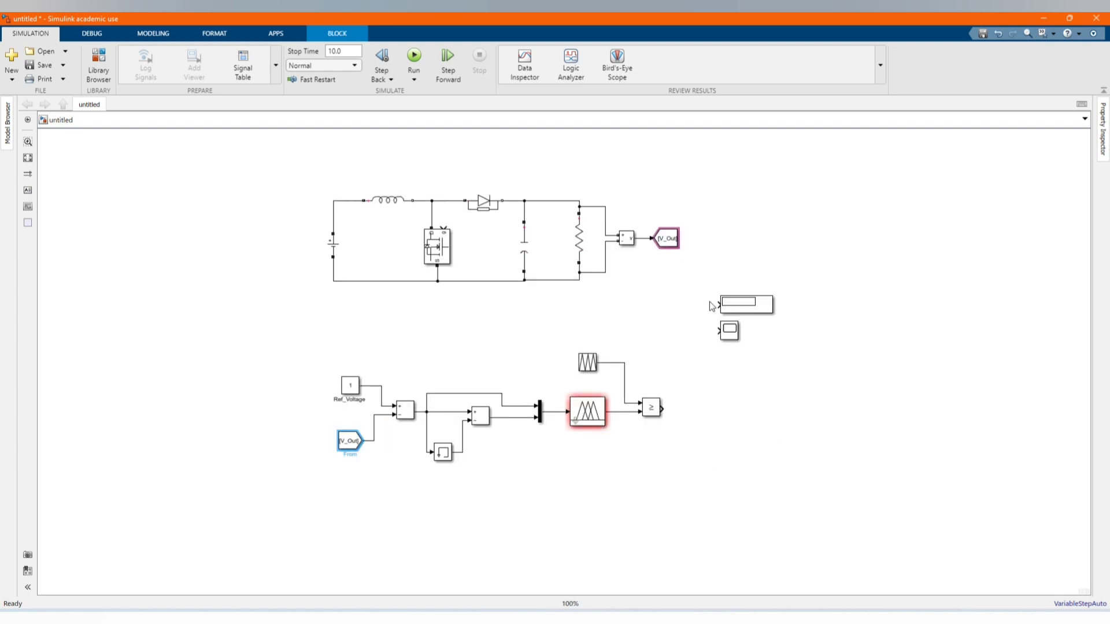
Create a second From block to the right of the Relational Operator and set its Goto tag to Gate
left_click_drag(682, 242, 714, 408)
double_click(715, 407)
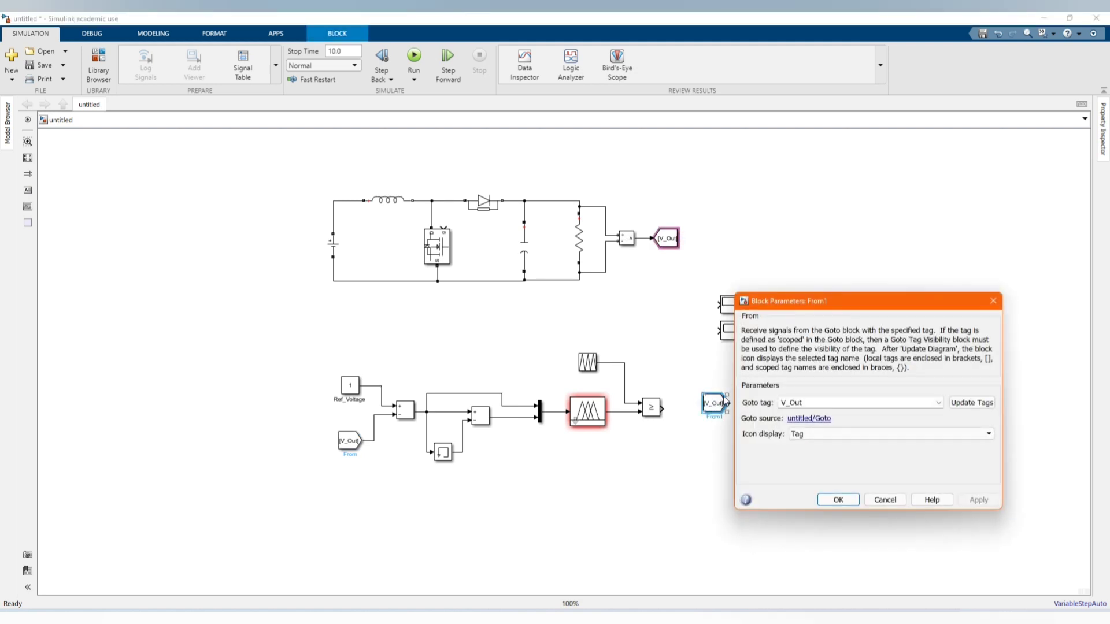
double_click(820, 404)
key("Caps_Lock")
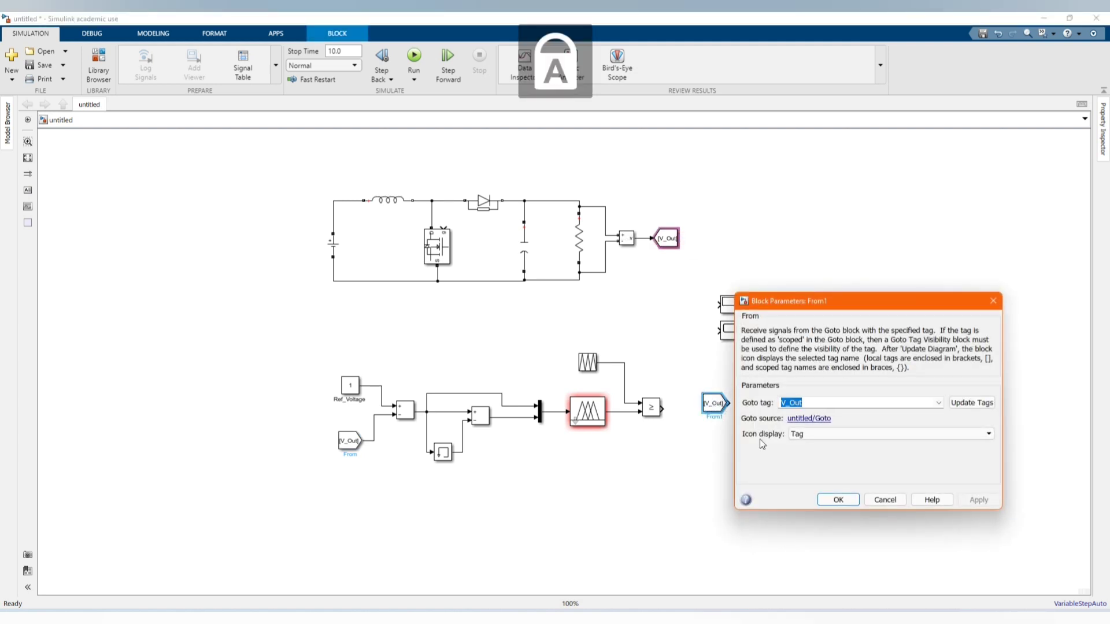
type("G")
key("Caps_Lock")
type("ate")
key("Return")
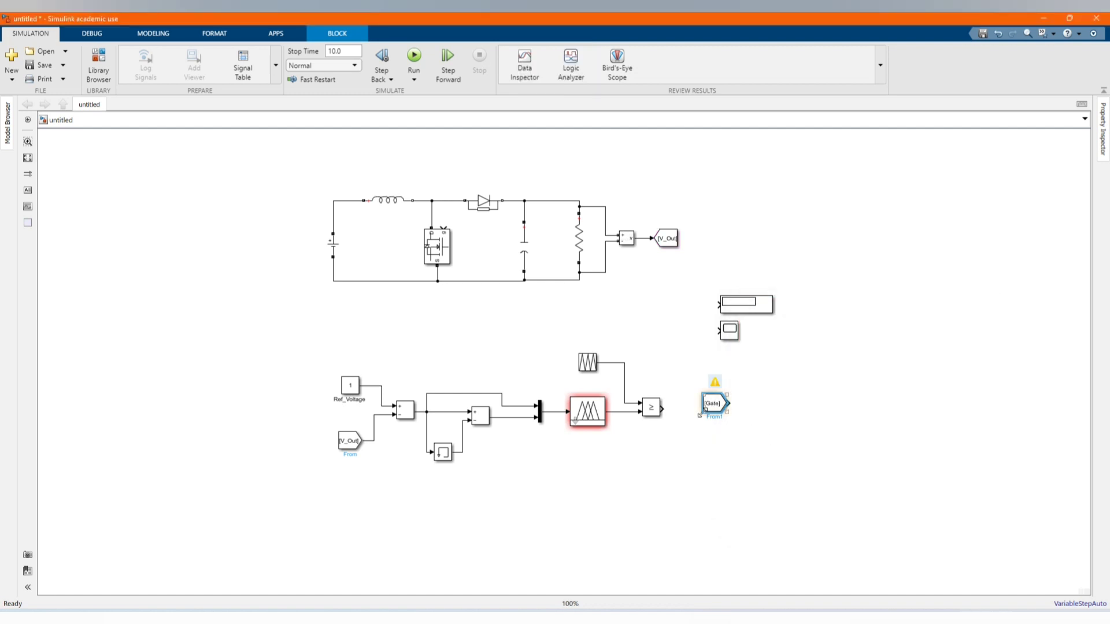
Connect a matching Gate Goto block to the Relational Operator's output and wire the Gate From block to the Mosfet's g input
left_click_drag(716, 404, 679, 414)
left_click(708, 475)
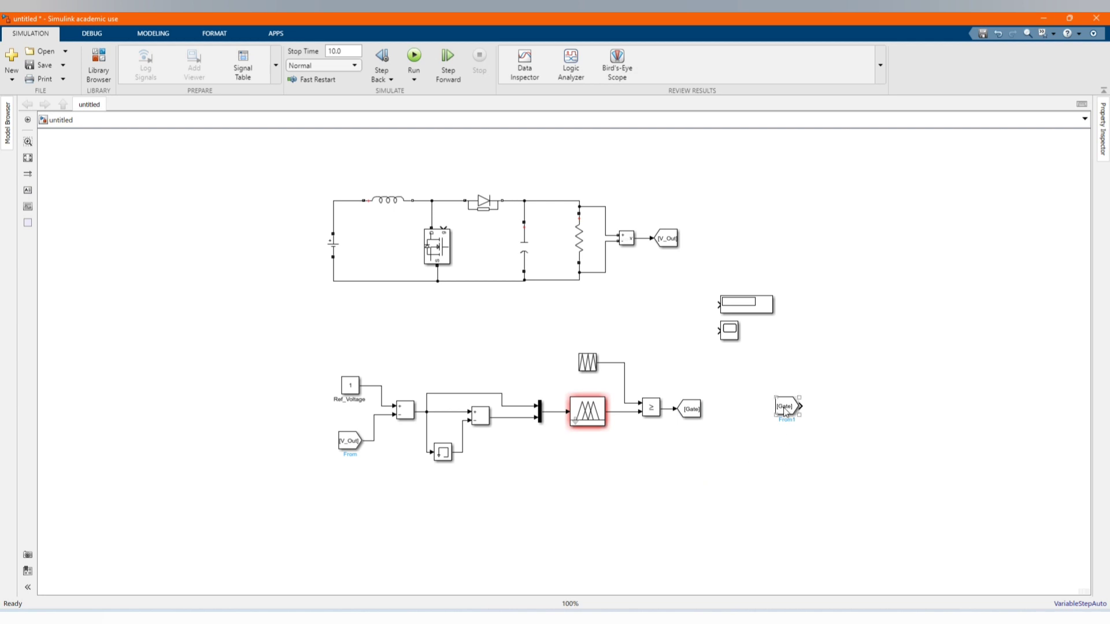
left_click_drag(785, 412, 488, 233)
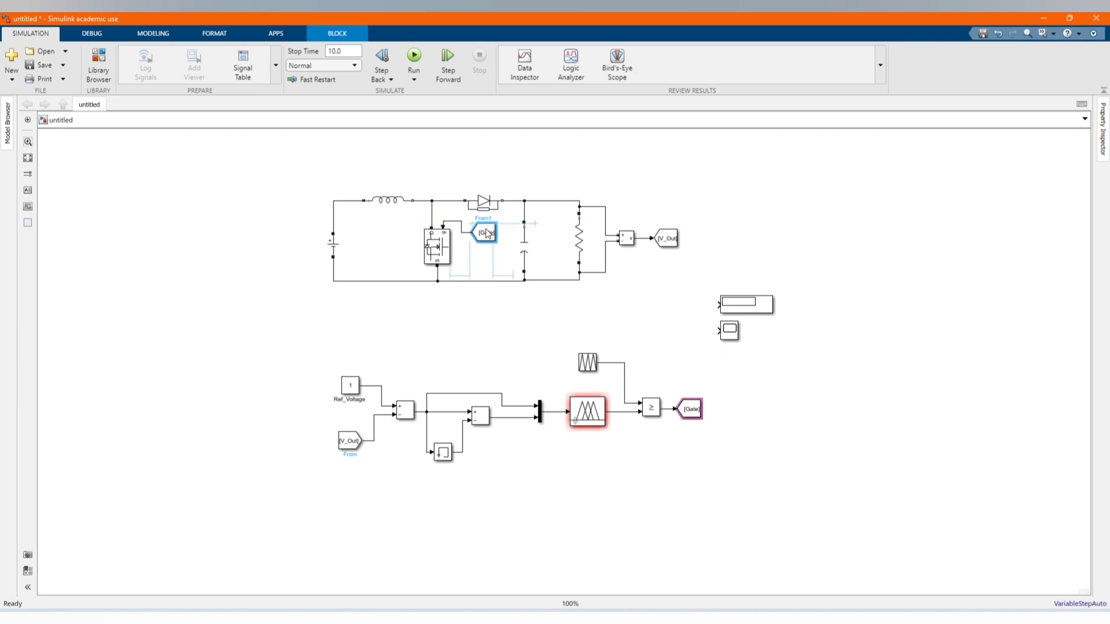
Move the Display below the Scope and copy the Voltage Measurement with its V_Out Goto block to the left of the DC voltage source
left_click_drag(753, 312, 768, 370)
left_click_drag(697, 255, 261, 242)
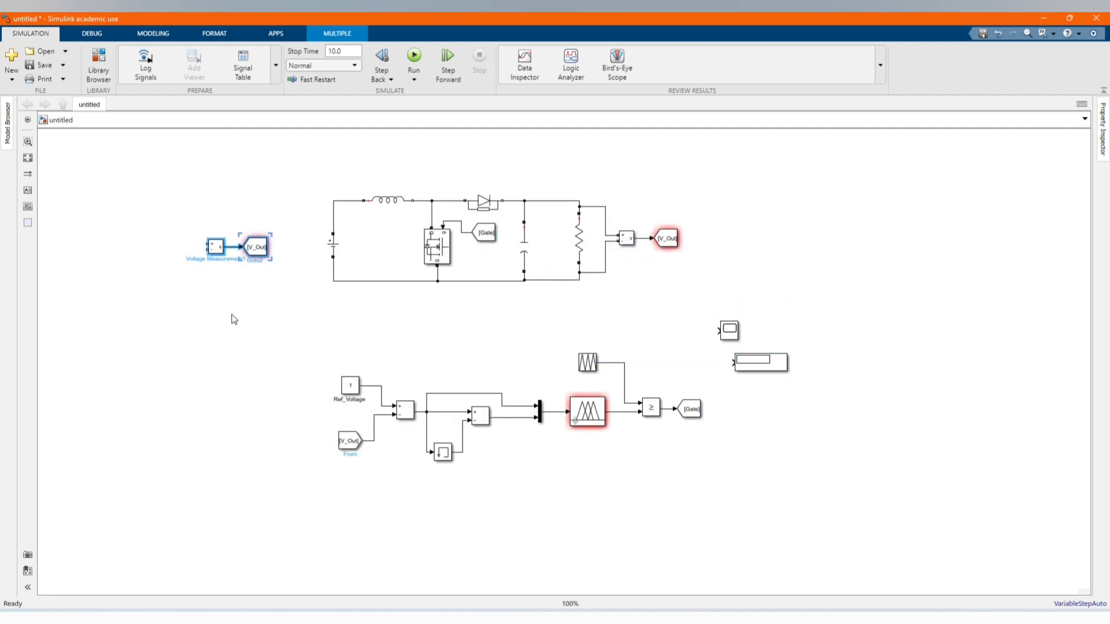
key("ctrl+i")
key("ctrl+i")
scroll(253, 253, "up", 3)
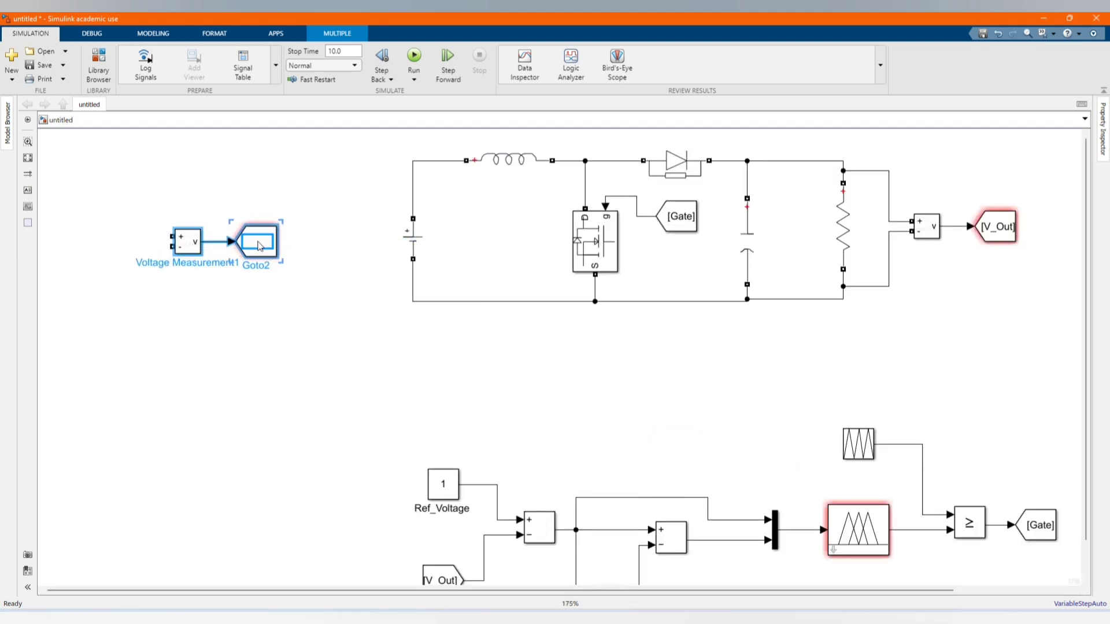
Set the copied Goto block's tag to V_In and wire its Voltage Measurement across the DC voltage source
double_click(259, 242)
type("V_In")
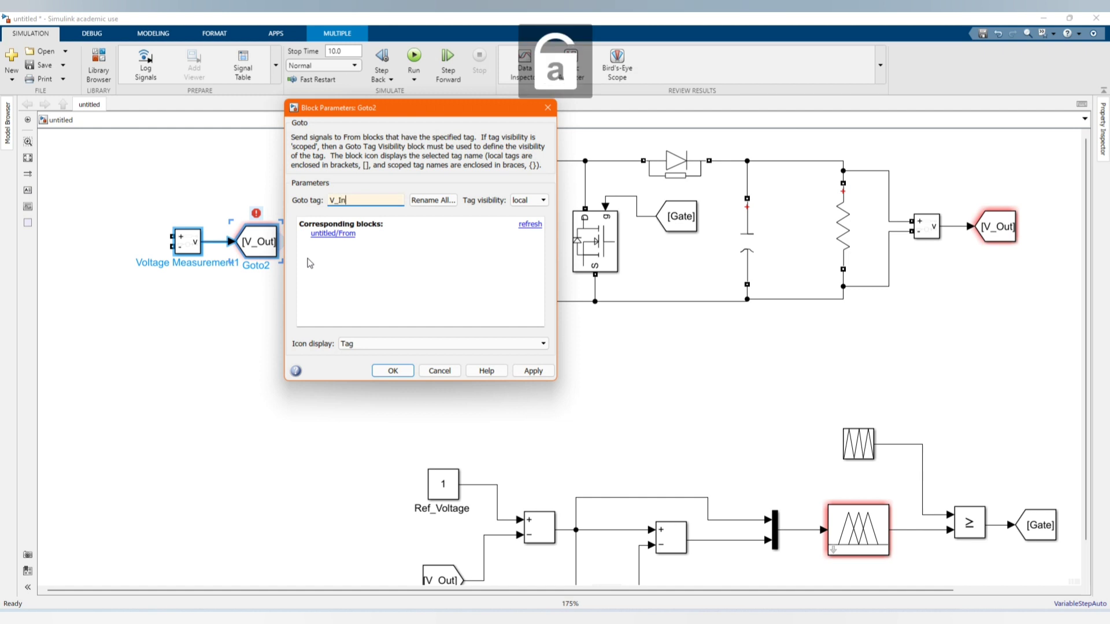
key("Return")
left_click_drag(257, 242, 530, 241)
left_click_drag(433, 265, 414, 286)
scroll(406, 279, "up", 2)
scroll(441, 283, "down", 1)
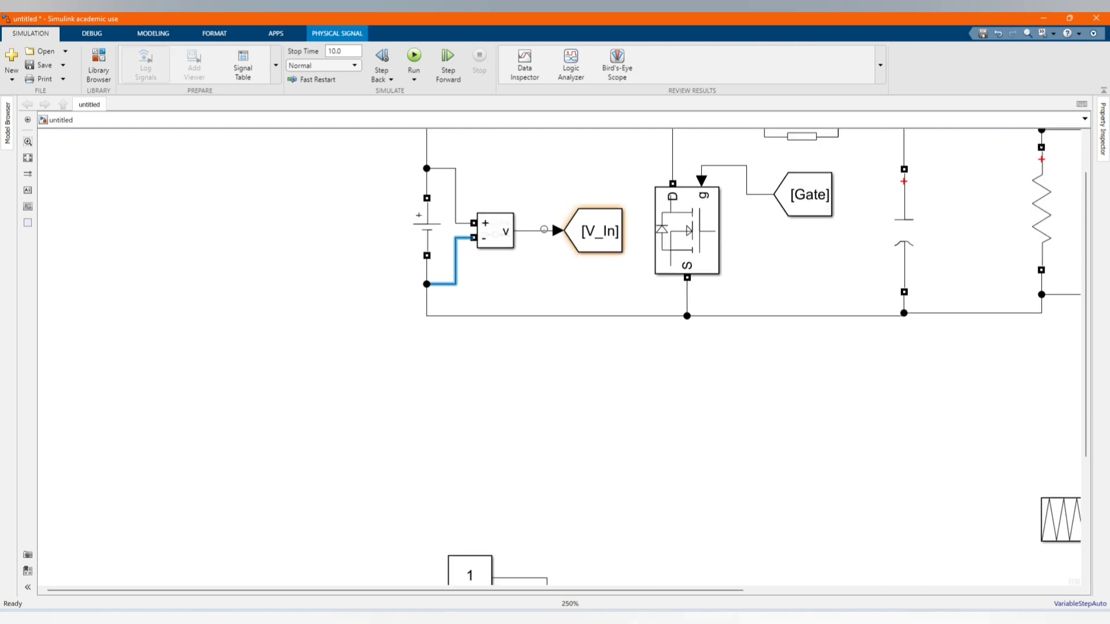
Create matching V_In and V_Out From blocks and stack them below the V_Out Goto block
left_click(580, 230)
left_click_drag(580, 230, 649, 325)
scroll(585, 332, "down", 3)
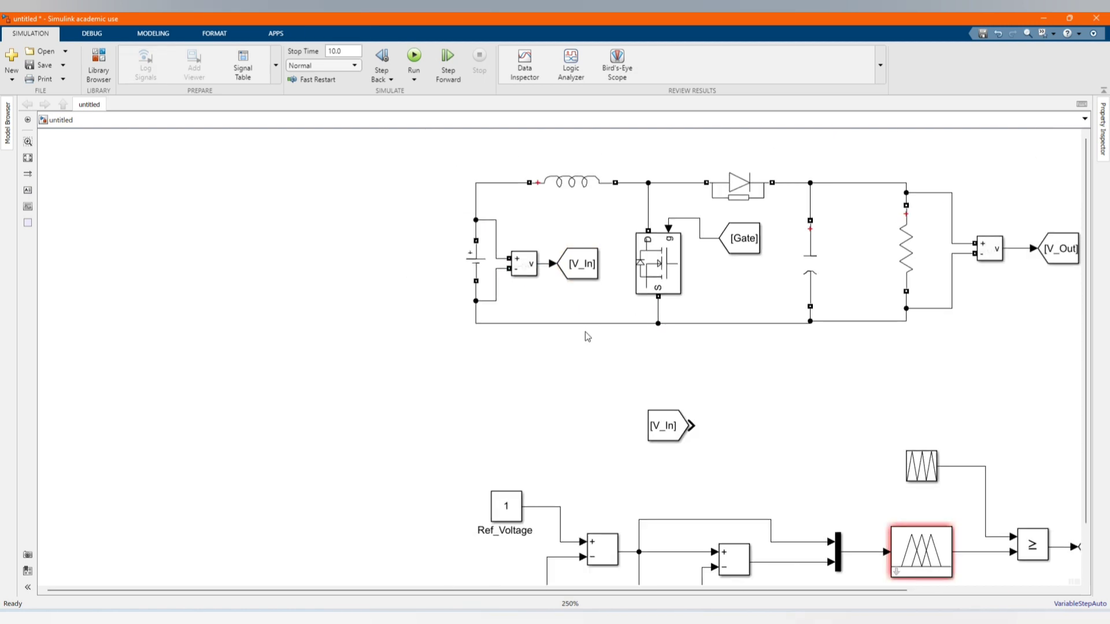
left_click_drag(622, 374, 798, 349)
left_click(795, 347)
scroll(858, 436, "up", 1)
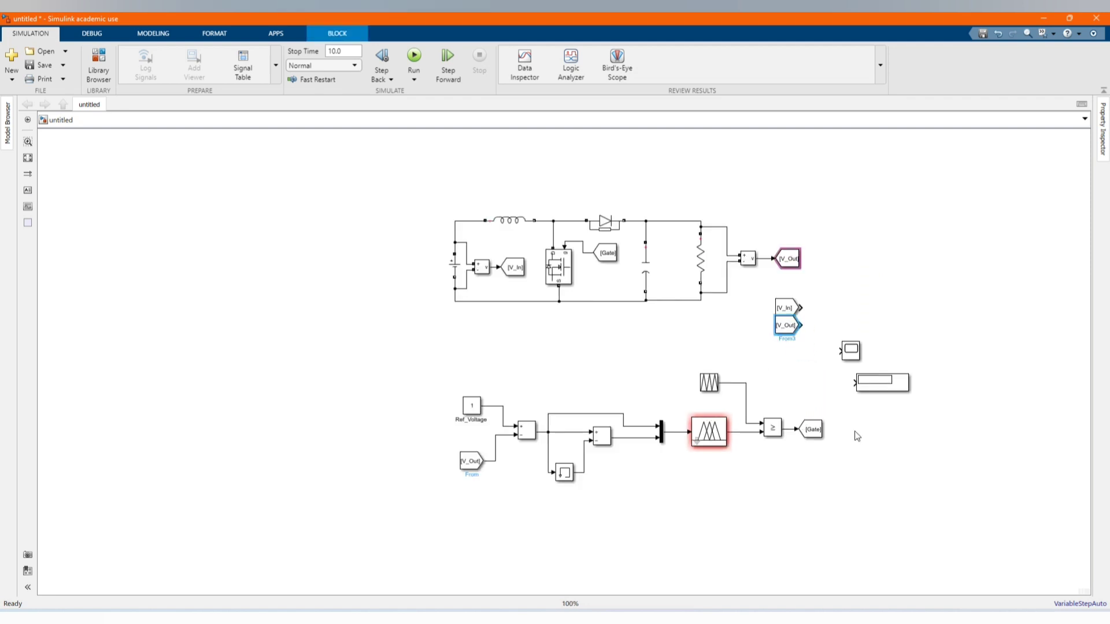
Move the whole group of fuzzy control blocks further left beneath the converter circuit
left_click_drag(403, 377, 843, 483)
left_click_drag(773, 428, 614, 405)
scroll(971, 335, "up", 2)
Duplicate the V_In and V_Out From pair to its right and place the Scope between the two pairs
left_click(791, 359)
left_click_drag(790, 360, 908, 334)
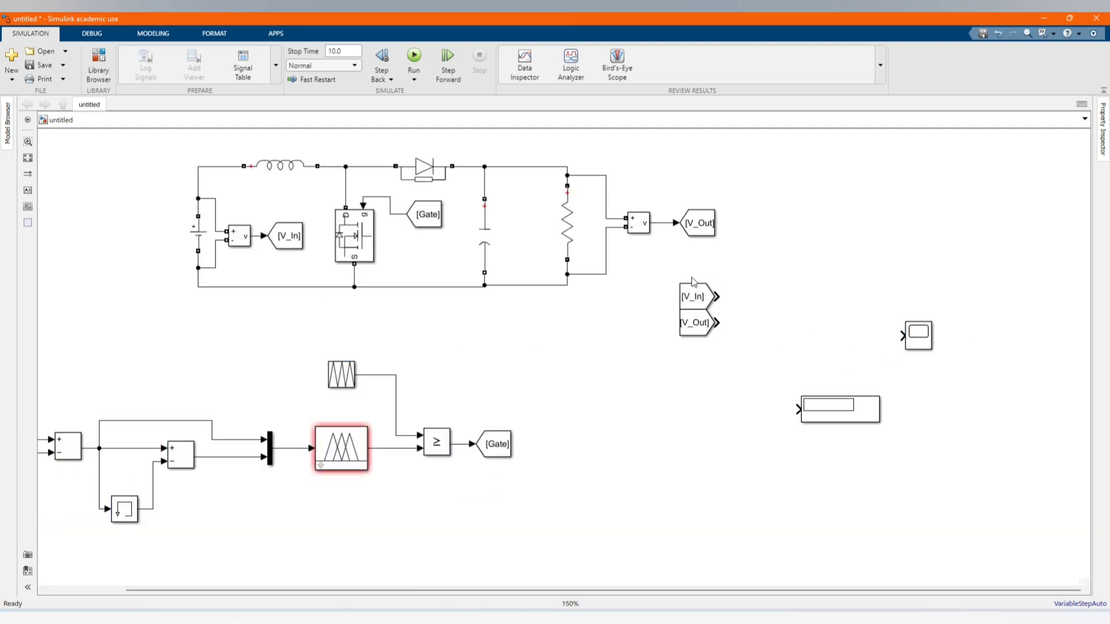
left_click_drag(669, 277, 824, 324)
left_click_drag(918, 334, 758, 312)
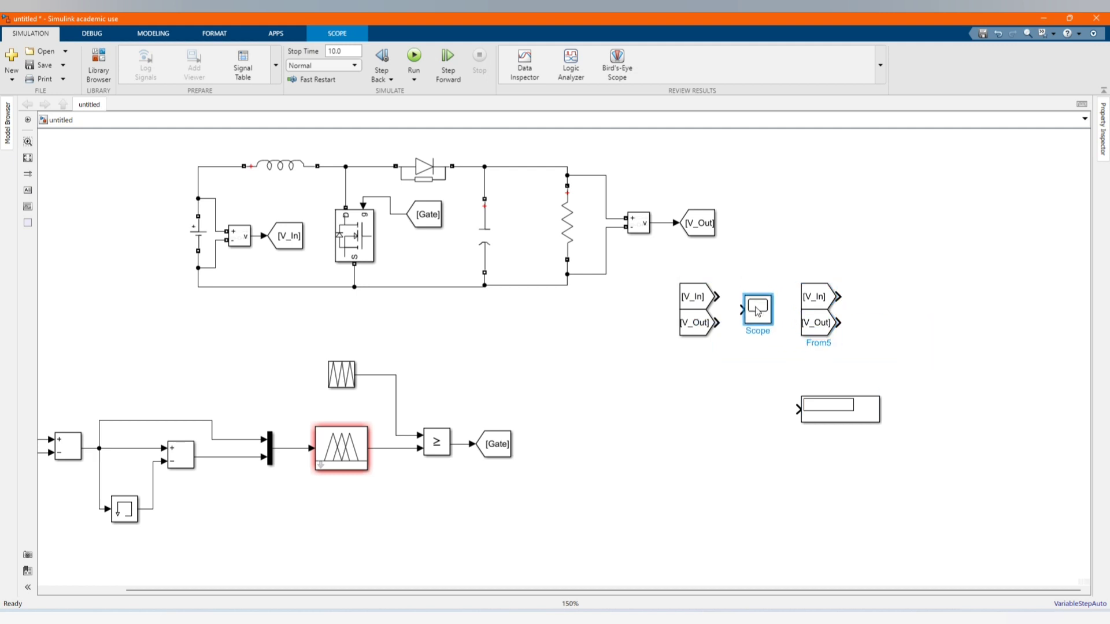
Give the Scope two input ports and lay out its display as two stacked plots
double_click(758, 310)
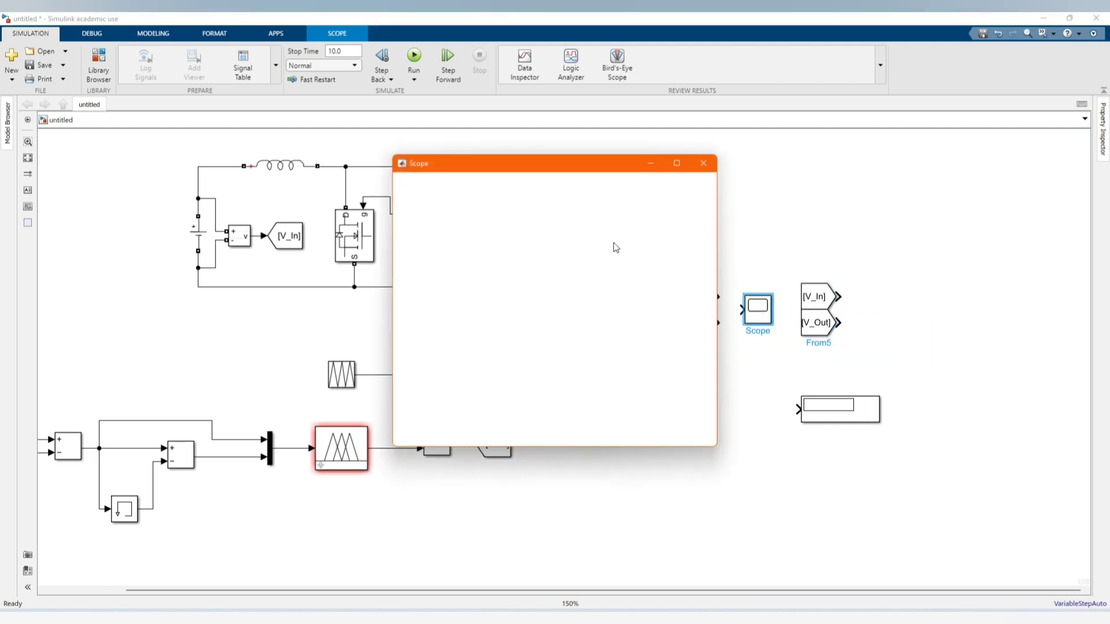
left_click(402, 179)
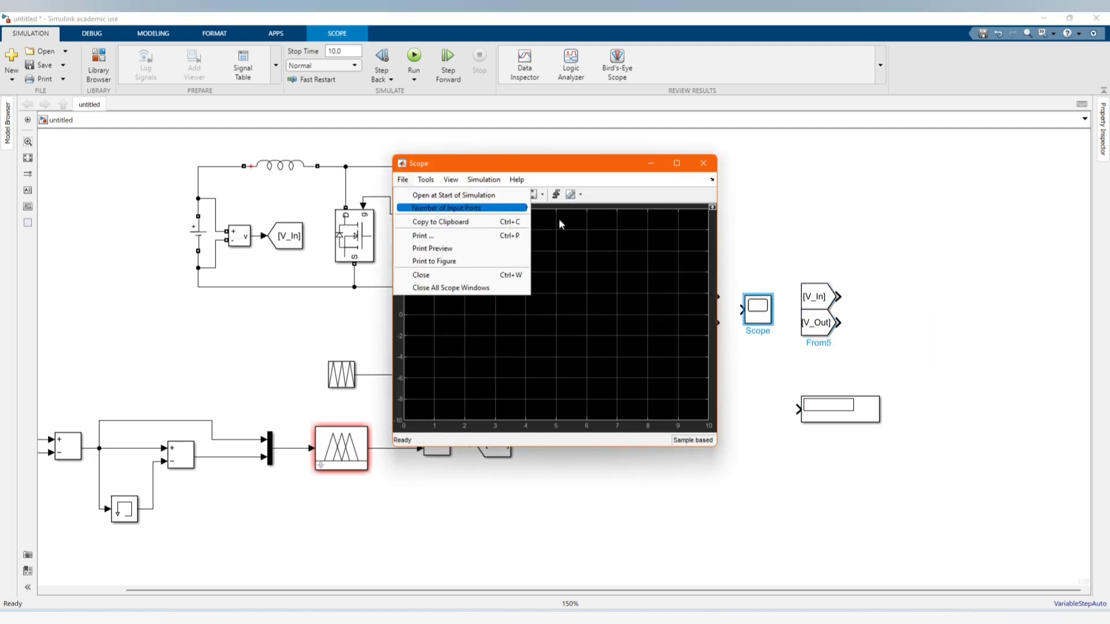
left_click(540, 221)
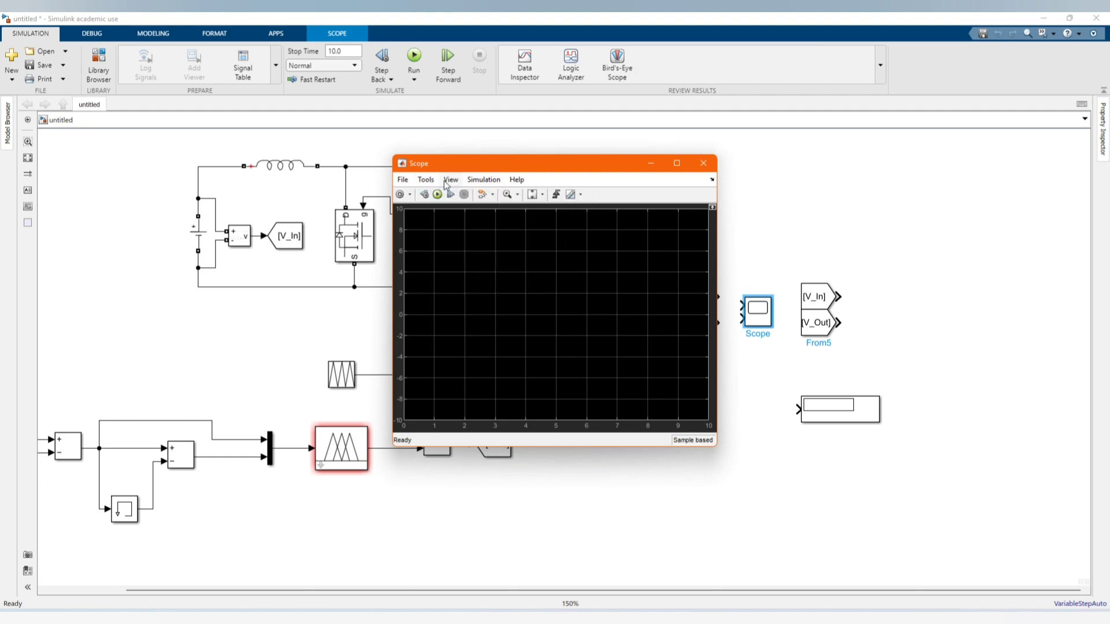
left_click(451, 179)
left_click(462, 206)
left_click(499, 227)
left_click(543, 195)
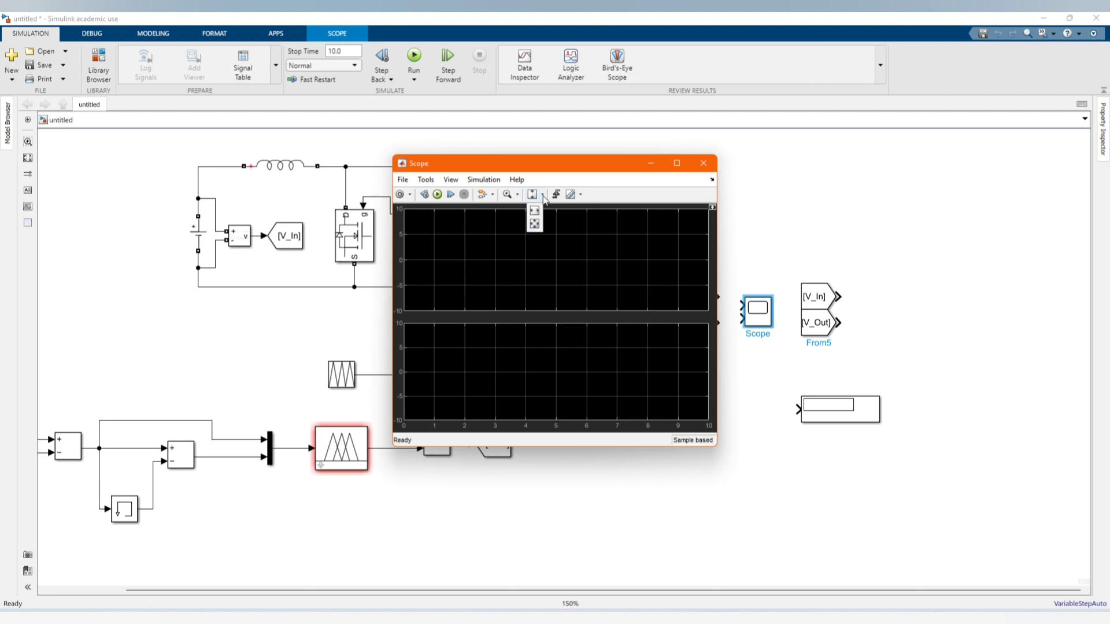
left_click(704, 163)
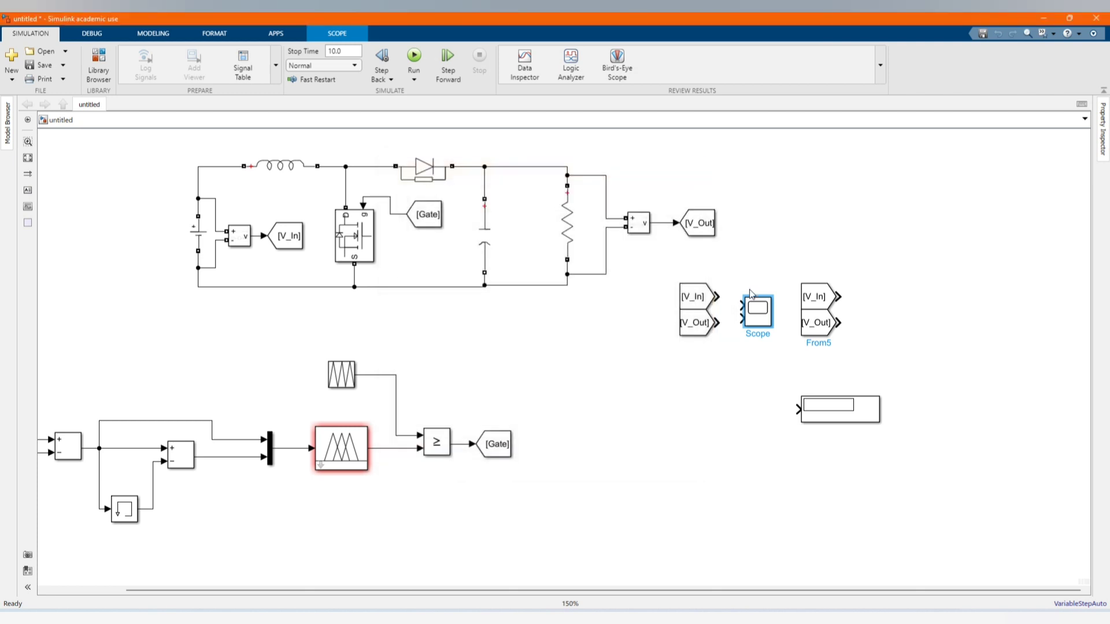
Wire the first V_In and V_Out pair to the Scope and the second pair to two Display blocks
left_click_drag(717, 296, 745, 333)
left_click_drag(843, 410, 925, 295)
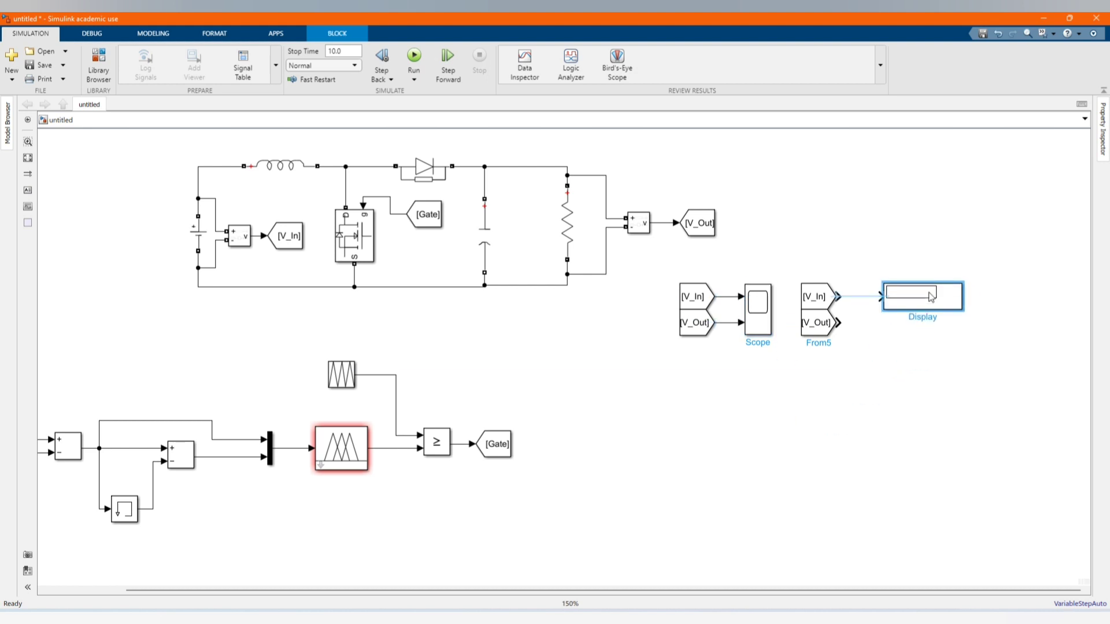
left_click(859, 297)
key("ctrl+c")
key("ctrl+v")
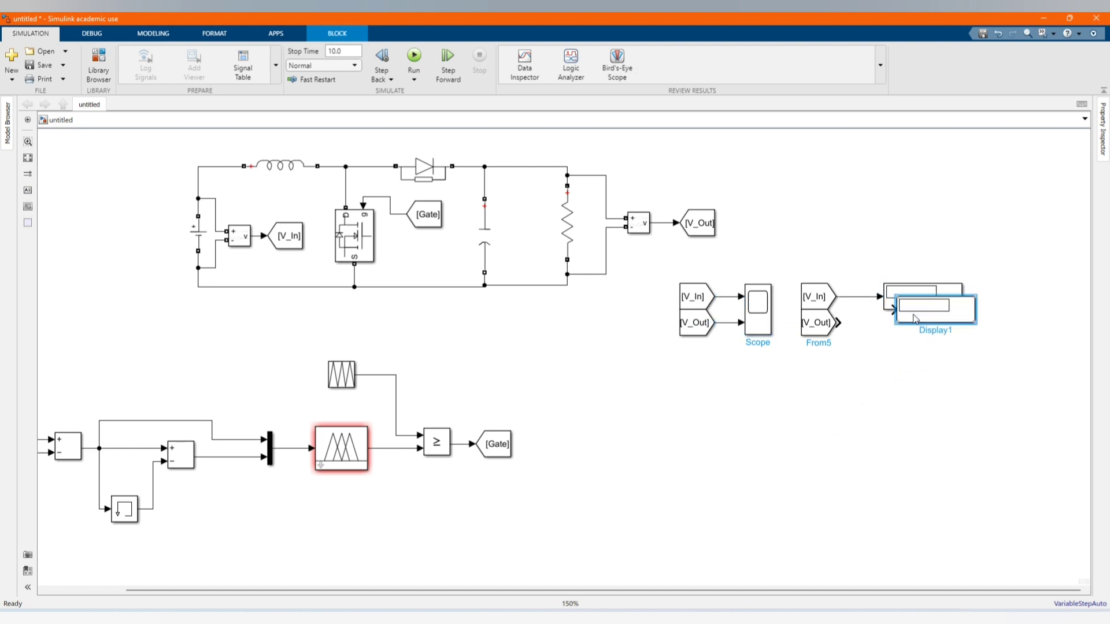
Enclose the fuzzy control blocks in an area and shift it closer beneath the converter circuit
scroll(827, 363, "down", 2)
scroll(825, 363, "down", 1)
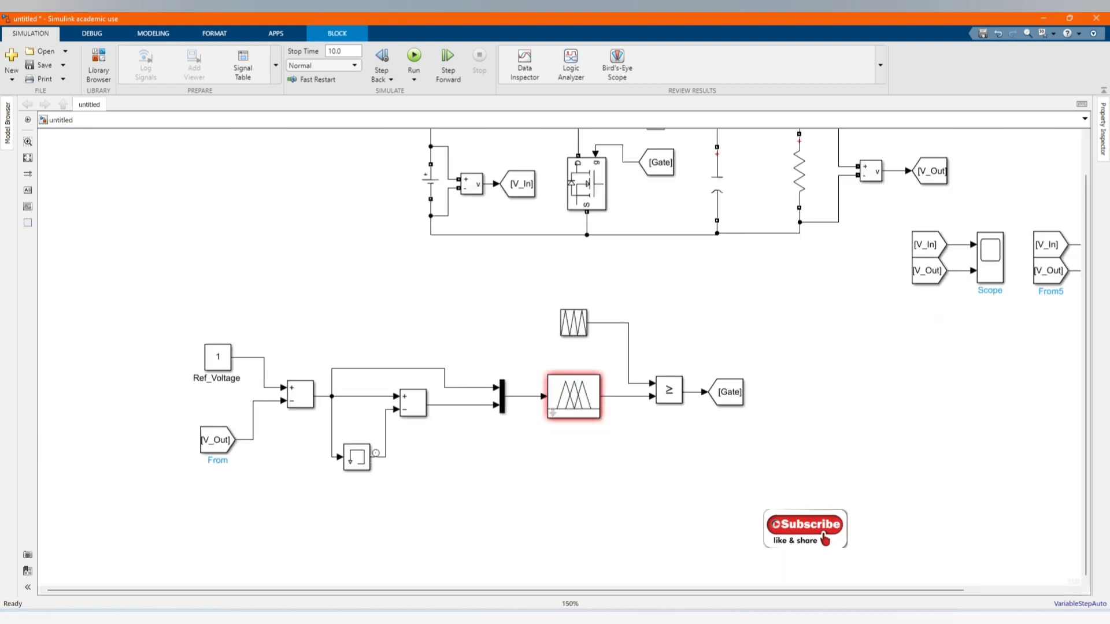
left_click_drag(334, 381, 659, 465)
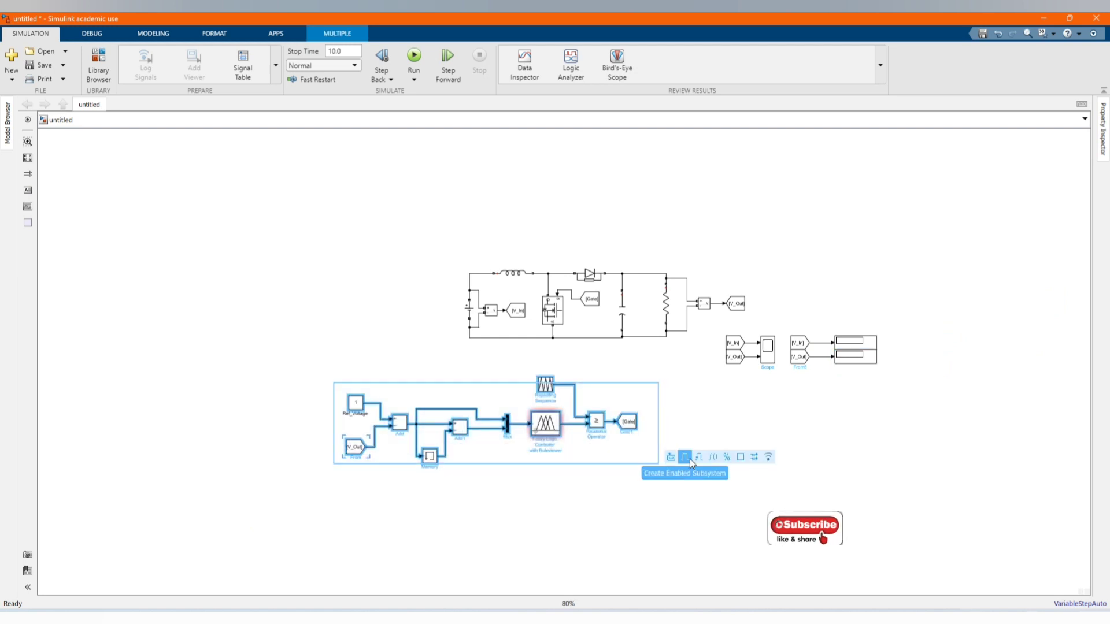
left_click(689, 459)
scroll(582, 471, "up", 2)
scroll(596, 423, "down", 2)
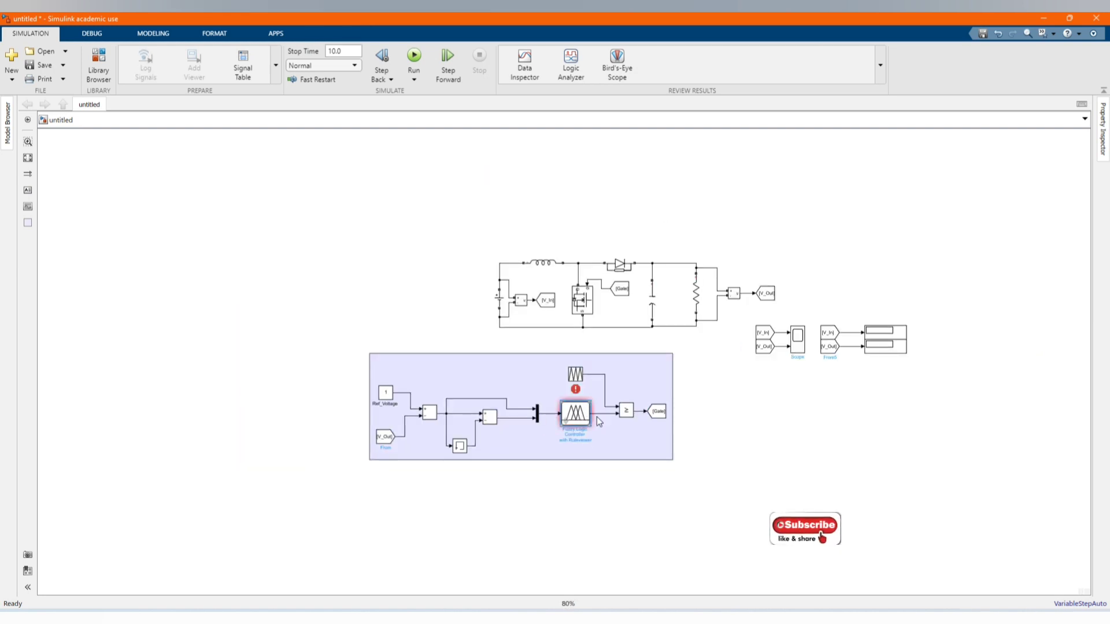
left_click_drag(345, 350, 661, 465)
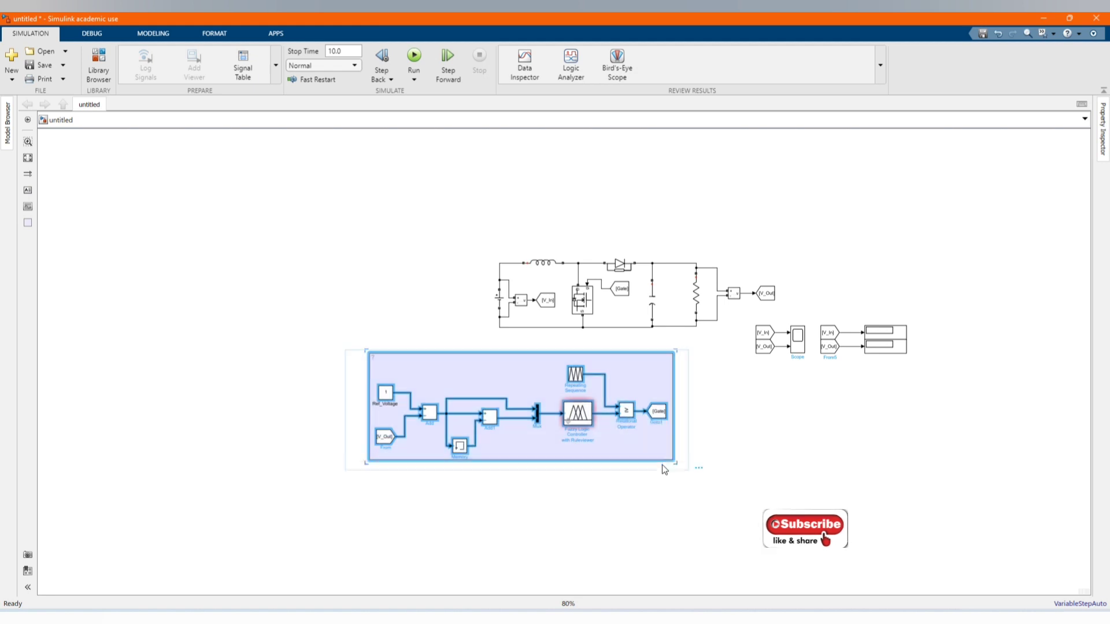
scroll(821, 388, "up", 2)
left_click(822, 394)
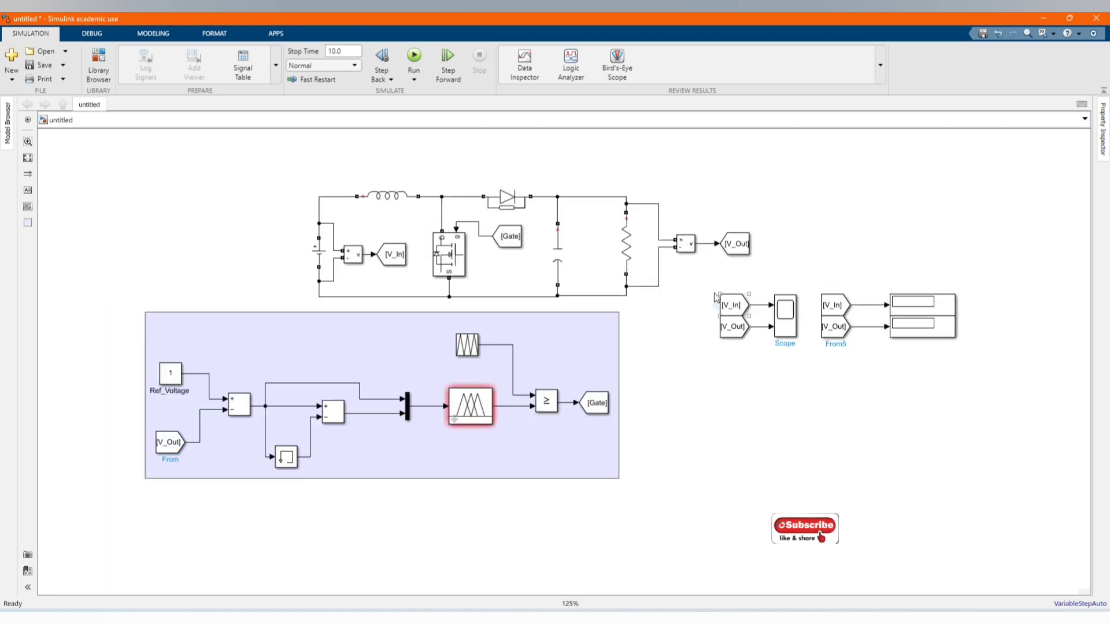
Move the second From pair closer to the Displays and bring the Scope with its From blocks beside them
left_click(835, 305)
left_click_drag(835, 305, 862, 327)
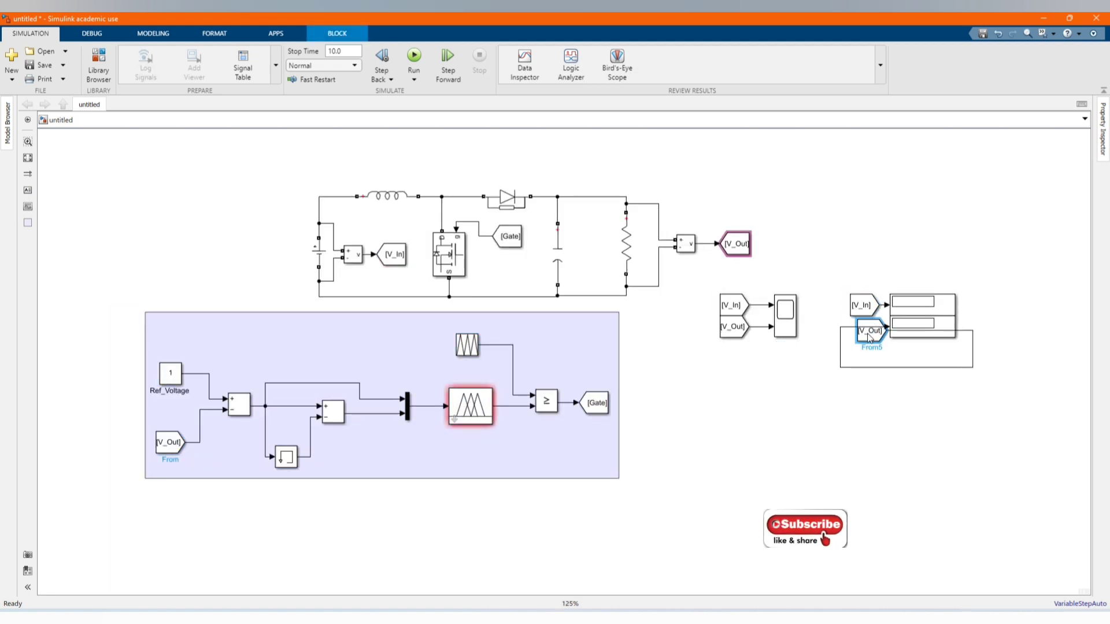
left_click(847, 364)
left_click_drag(714, 287, 832, 332)
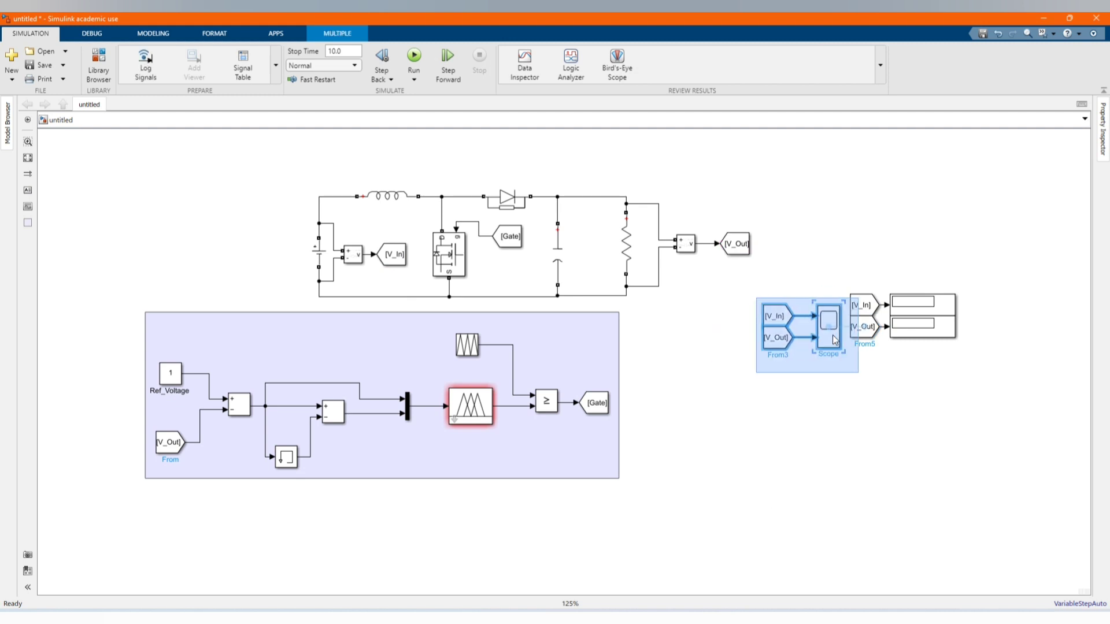
Enclose the Scope, Displays and their From blocks in an area and place it to the right of the control area
left_click_drag(750, 280, 962, 355)
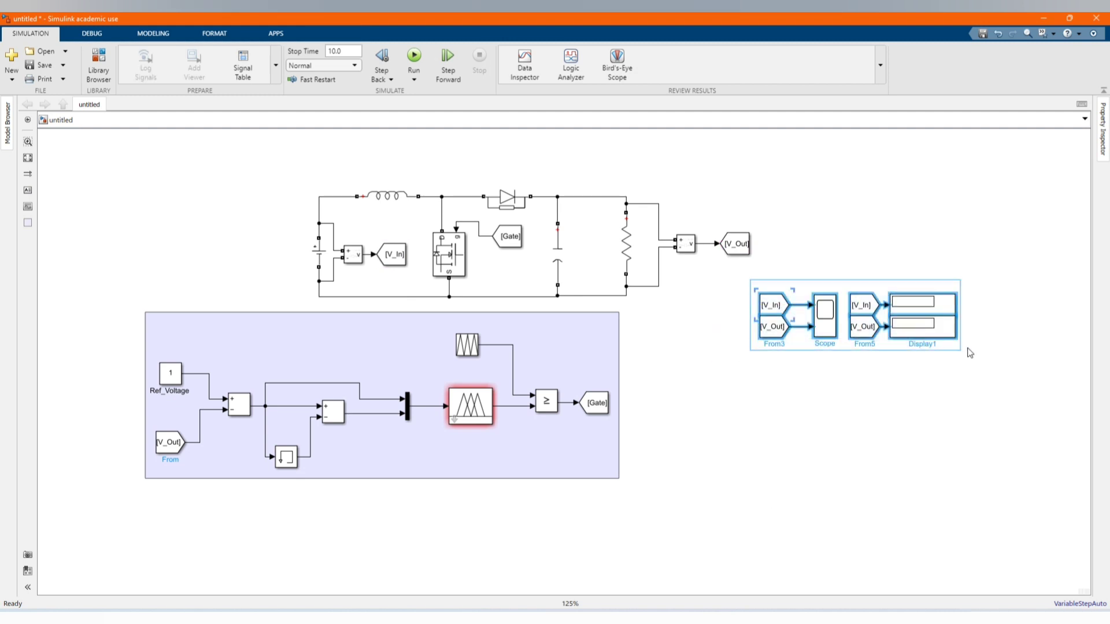
mouse_move(965, 347)
left_click(1024, 342)
left_click_drag(877, 308, 800, 362)
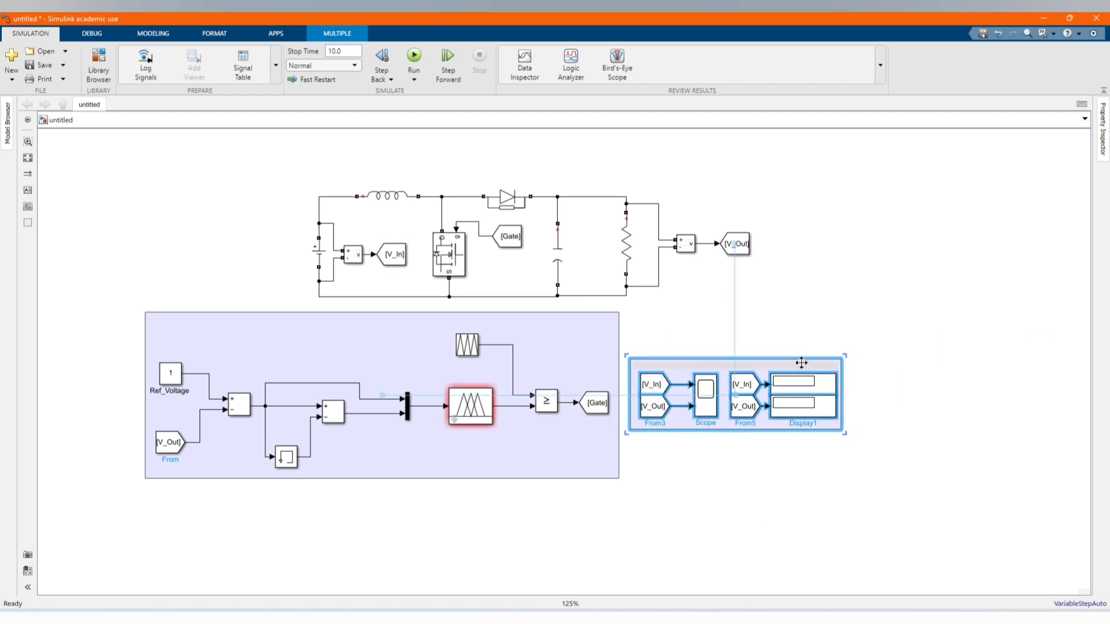
left_click(833, 315)
left_click(27, 158)
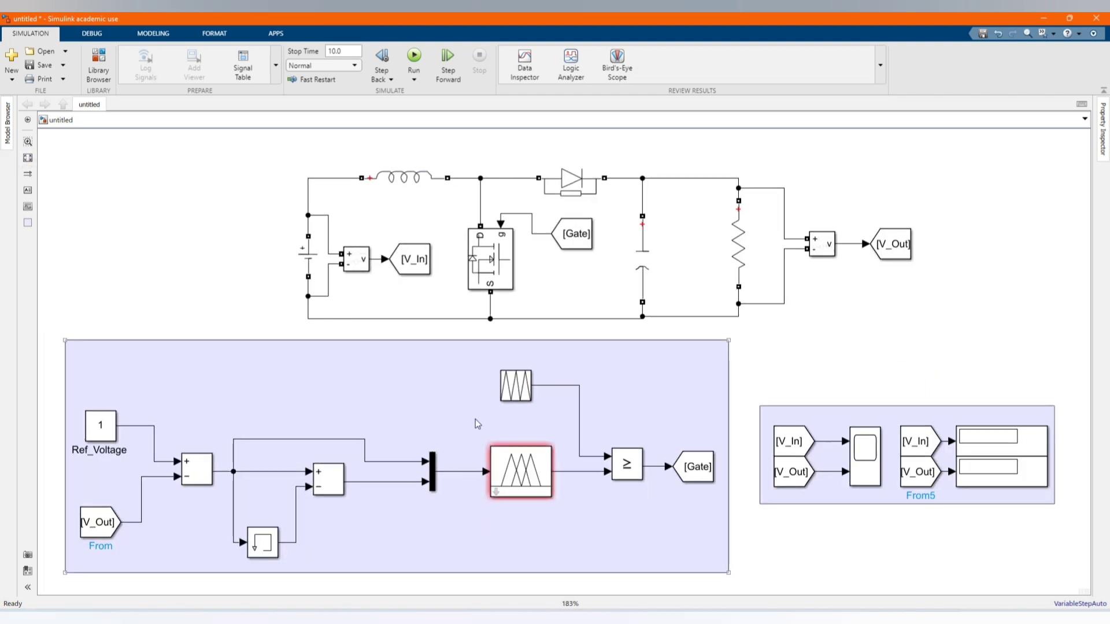
Check the FIS structure parameter of the Fuzzy Logic Controller with Ruleviewer block
double_click(537, 468)
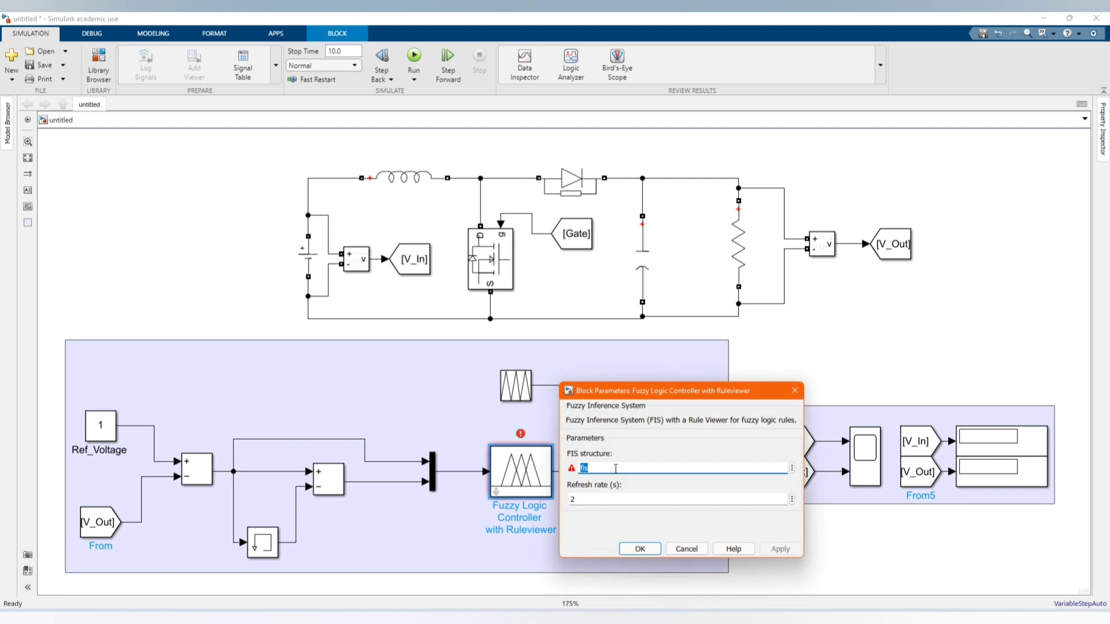
left_click(640, 548)
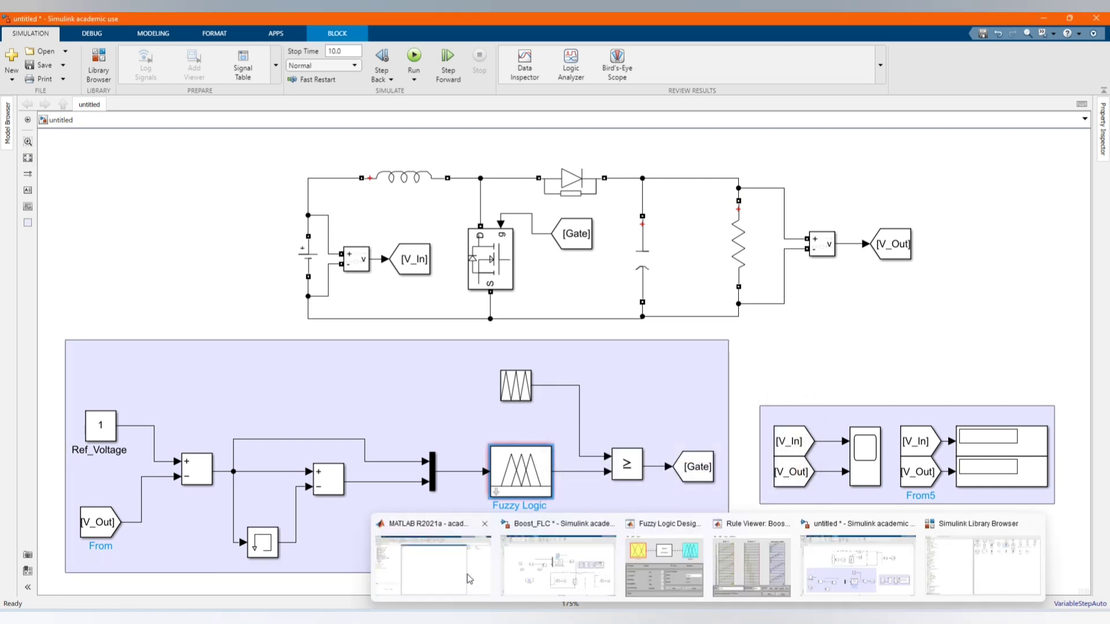
Switch to the MATLAB command window and run fuzzy to launch the Fuzzy Logic Designer
left_click(452, 563)
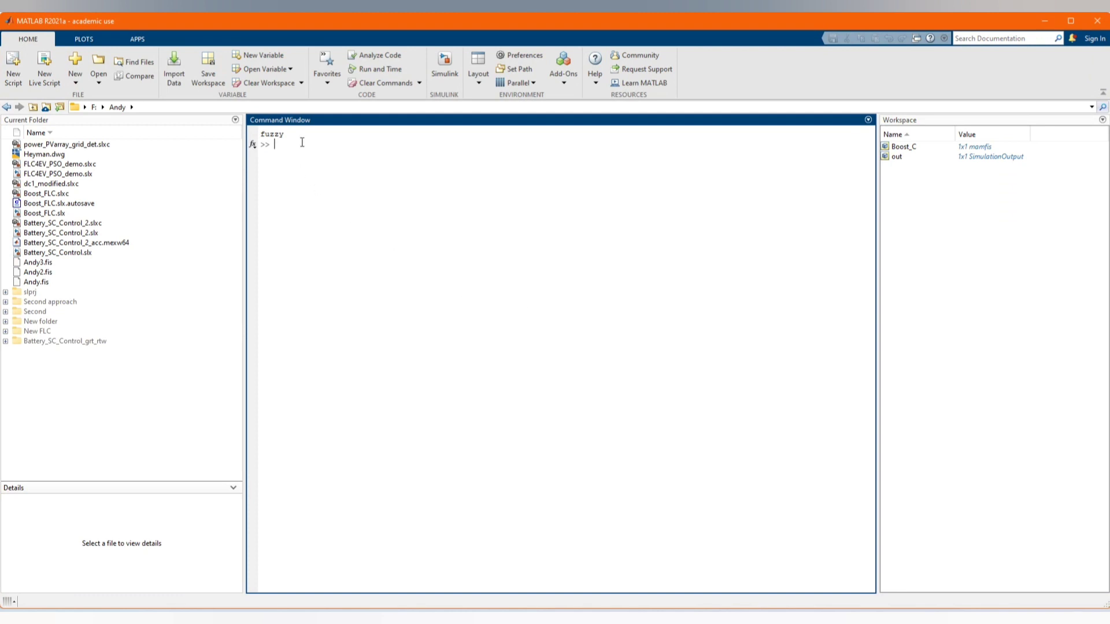
left_click_drag(302, 142, 241, 134)
left_click(371, 140)
type("fuzzy")
key("Return")
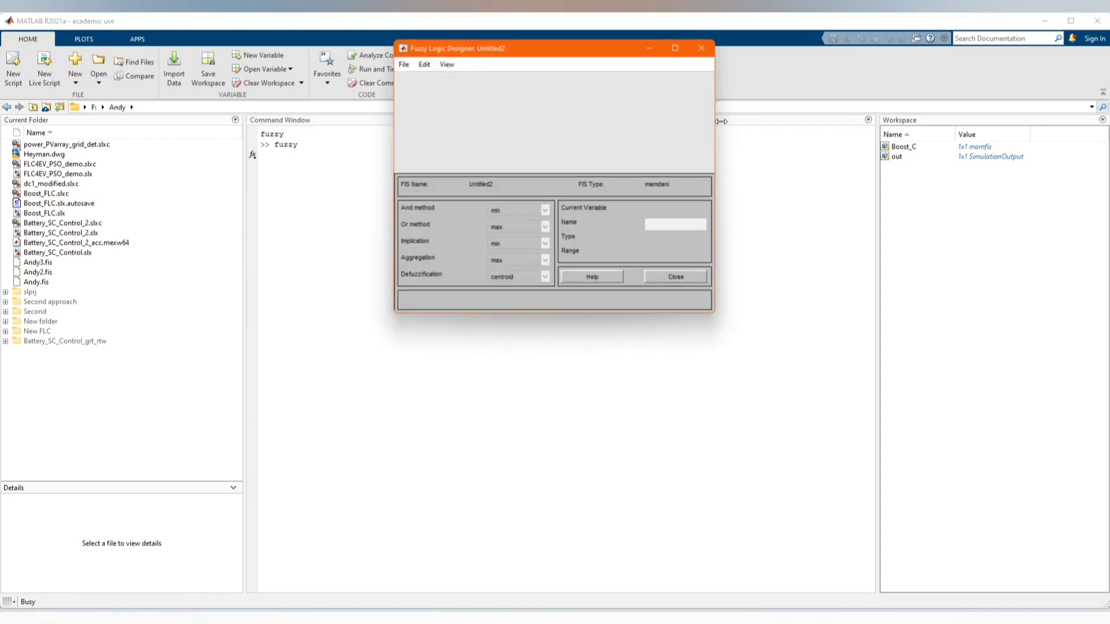
Import the fuzzy inference system Boost_C.fis from the New FLC folder
left_click(403, 64)
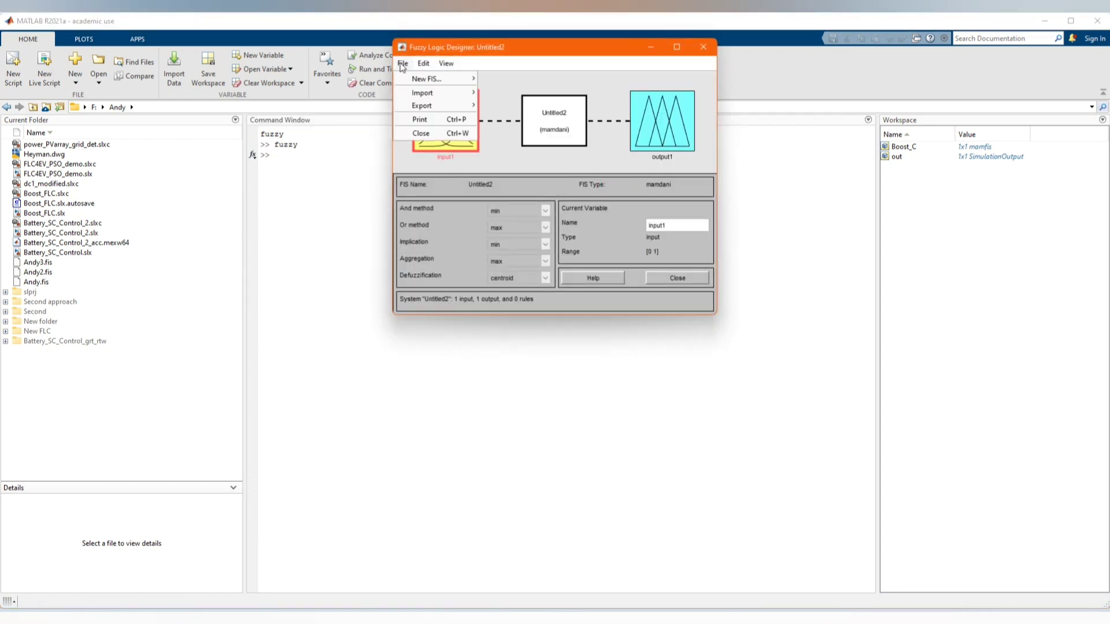
mouse_move(419, 109)
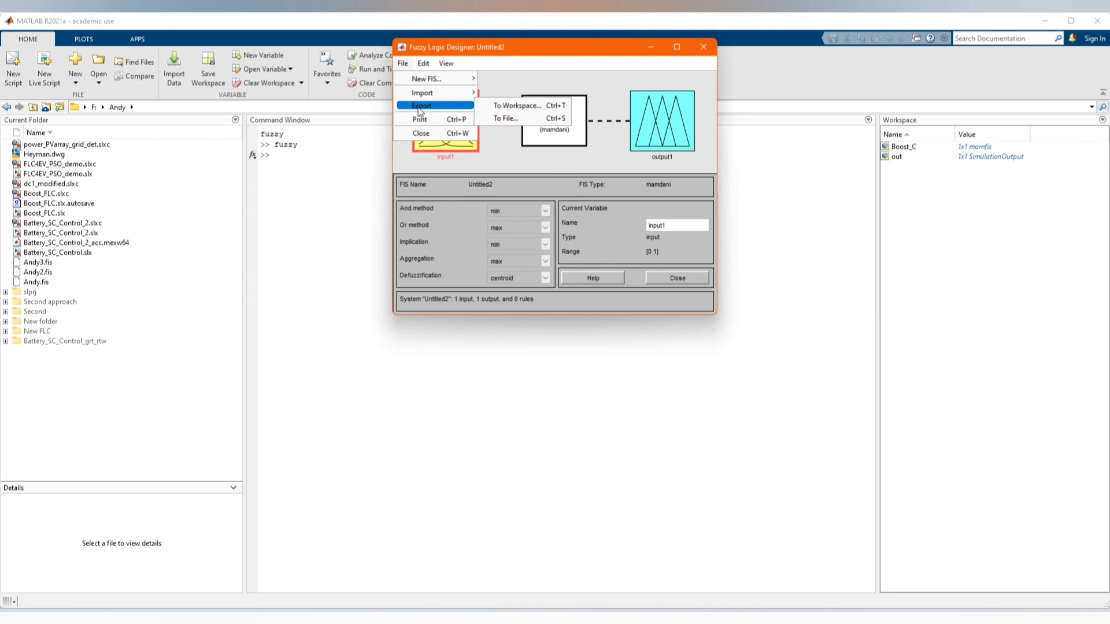
left_click(501, 106)
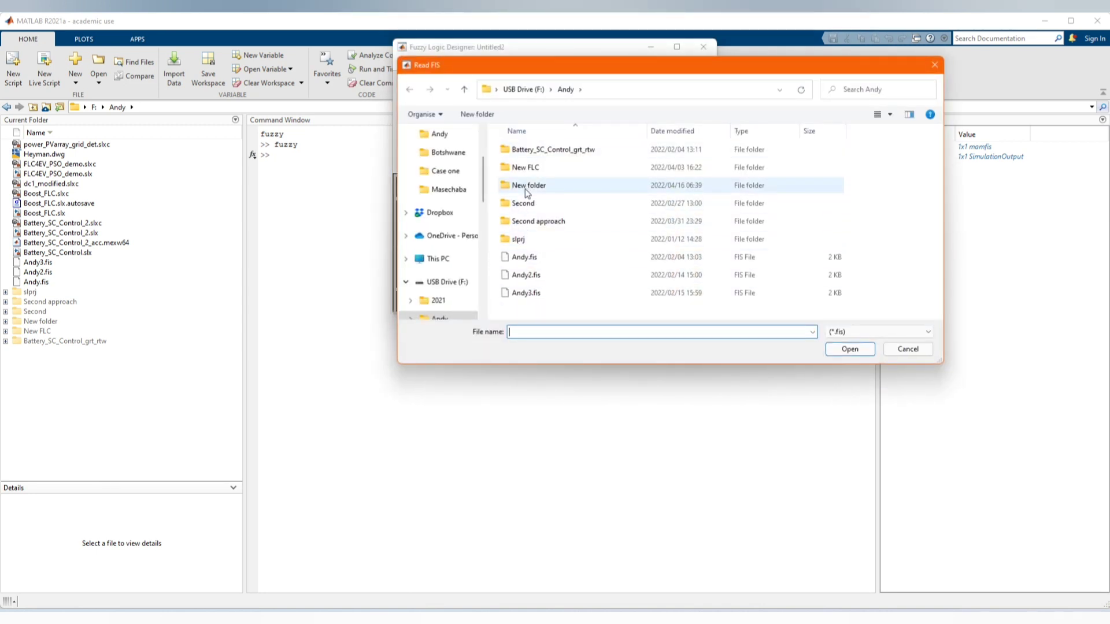
double_click(526, 167)
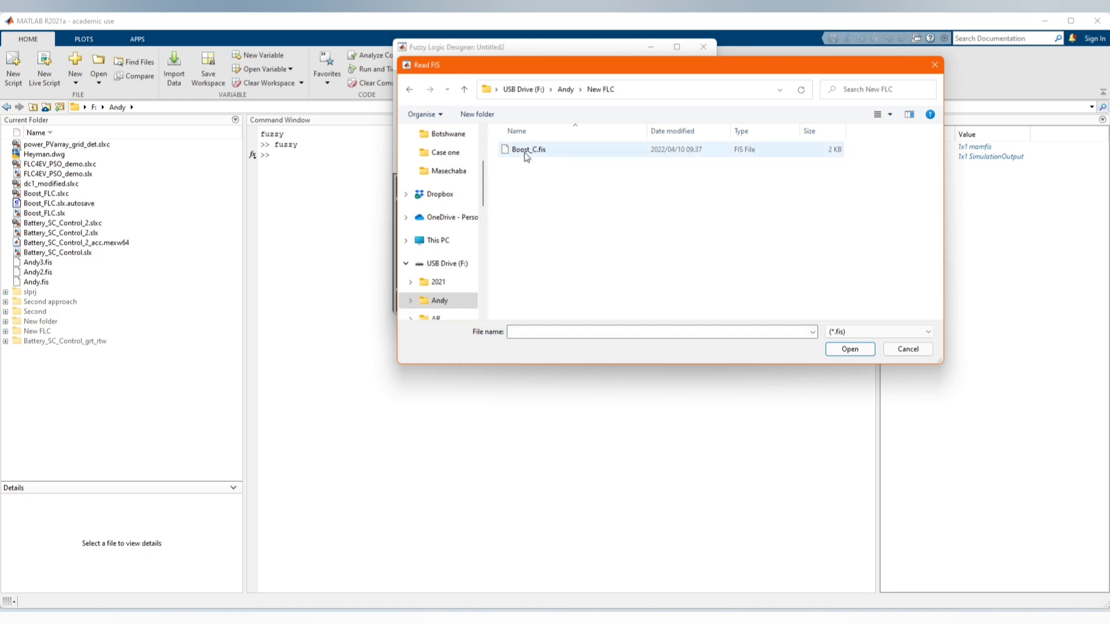
left_click(525, 151)
left_click(836, 350)
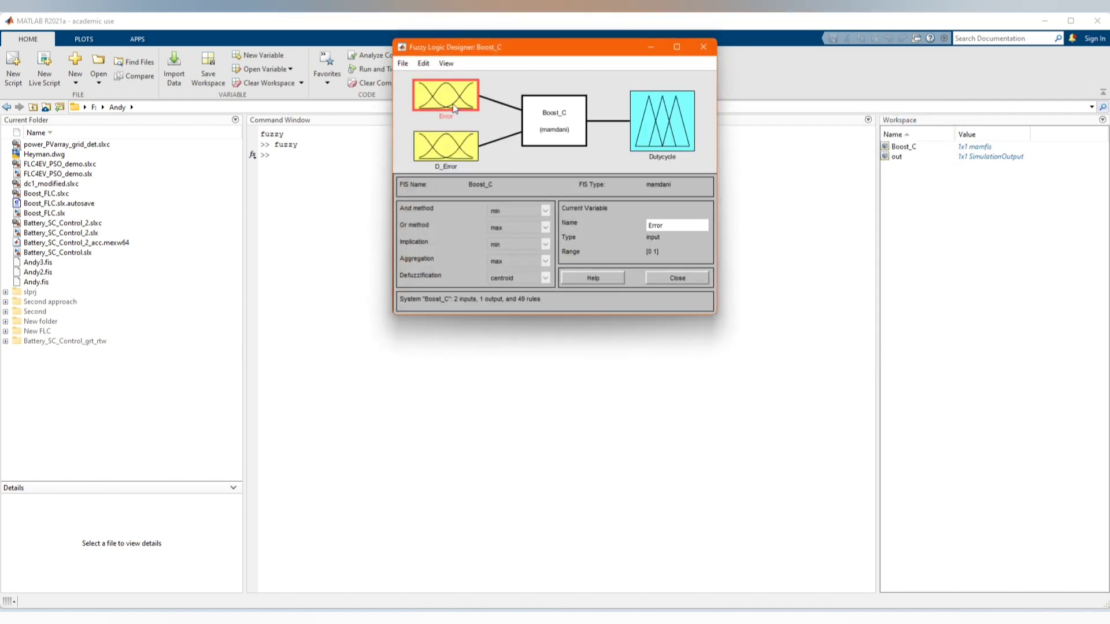
Examine the membership functions of the D_Error input and the Dutycycle output
left_click(445, 155)
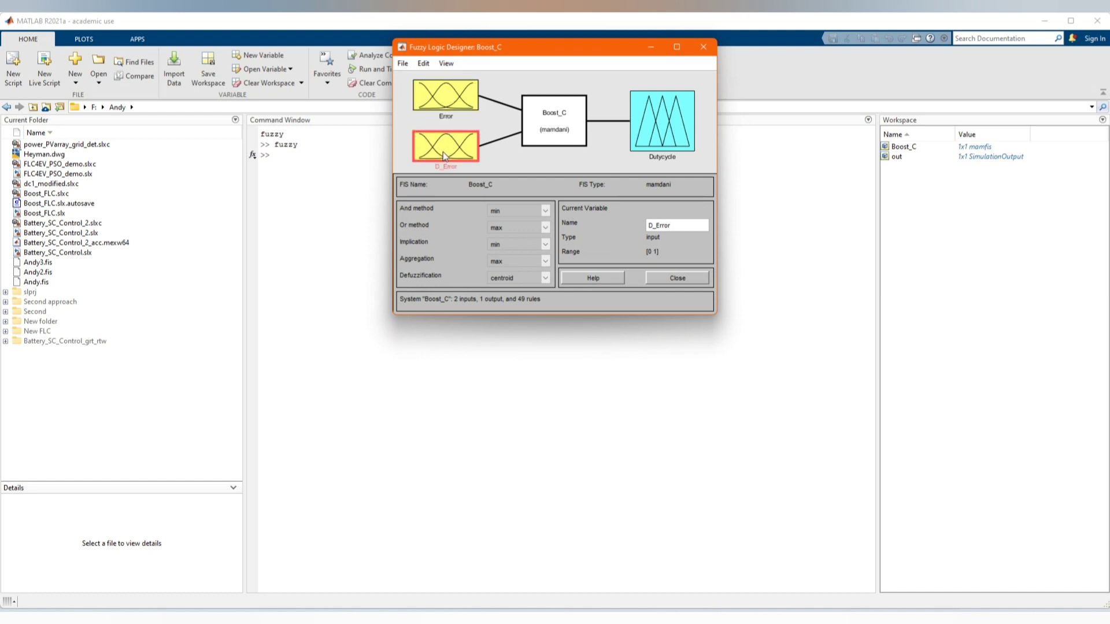
double_click(444, 155)
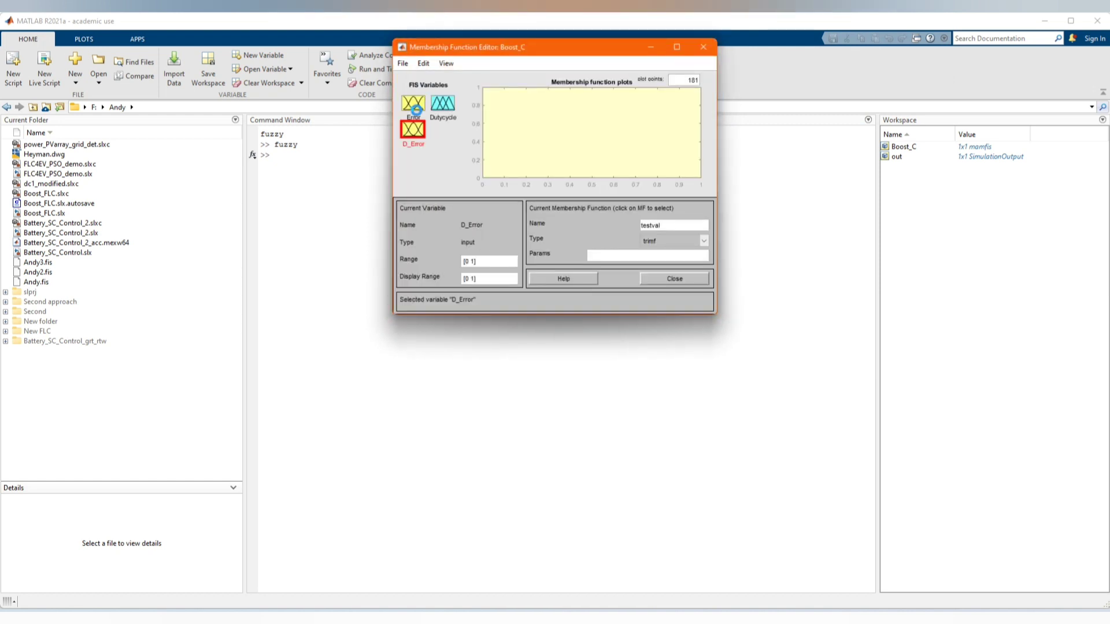
left_click(444, 110)
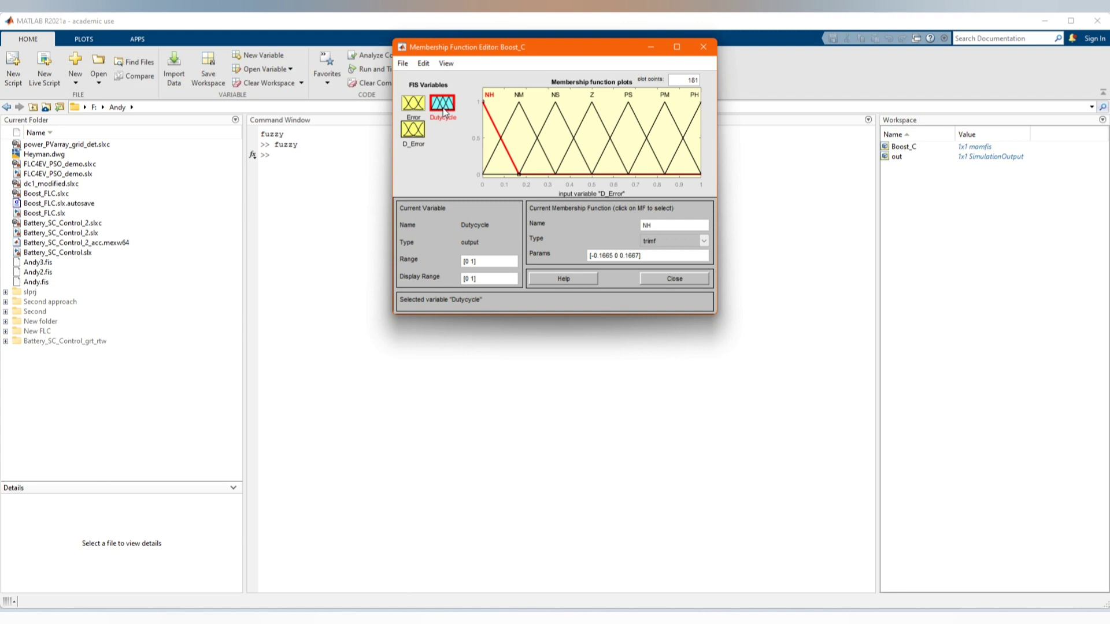
Review the membership functions of the Error and D_Error inputs and close the Membership Function Editor
left_click(414, 106)
left_click(414, 130)
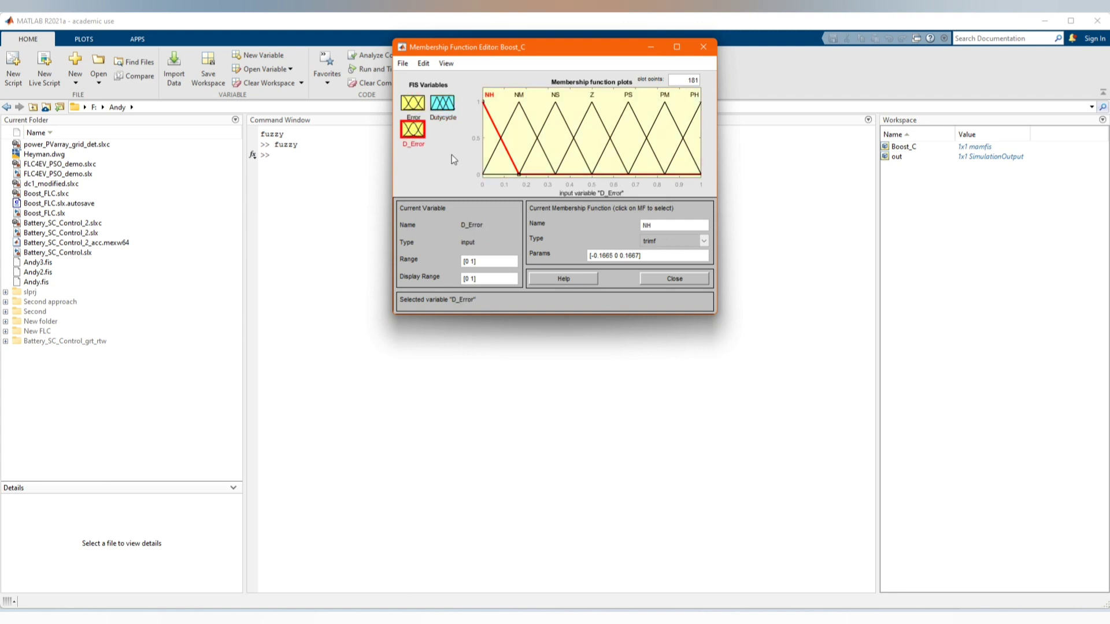
left_click(703, 47)
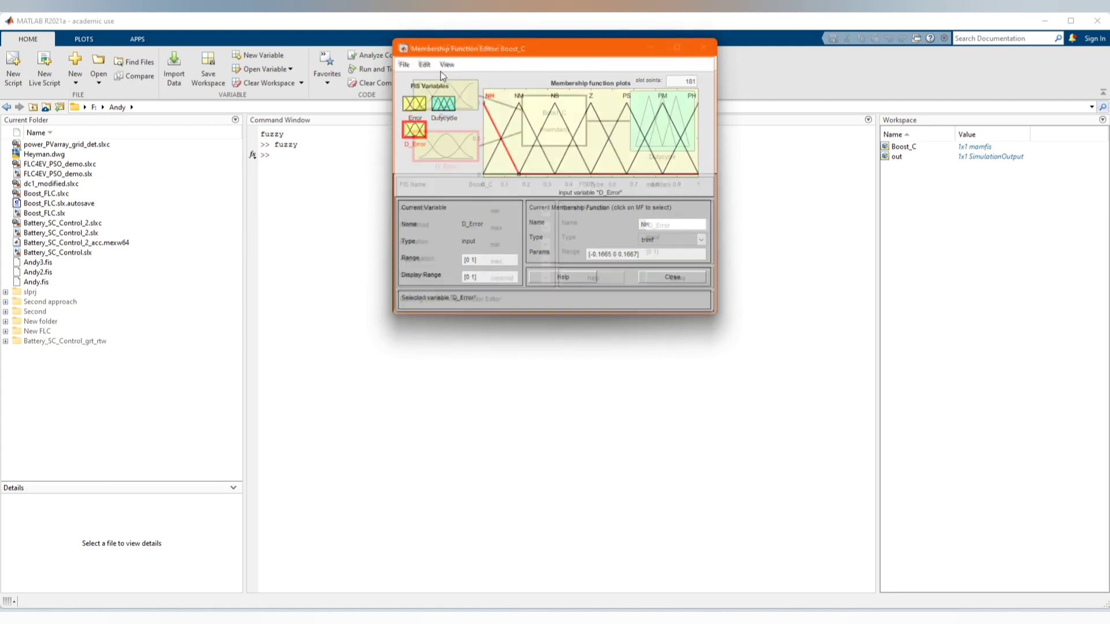
Export the fuzzy inference system to the MATLAB workspace under the variable name Boost_C
left_click(404, 64)
mouse_move(422, 106)
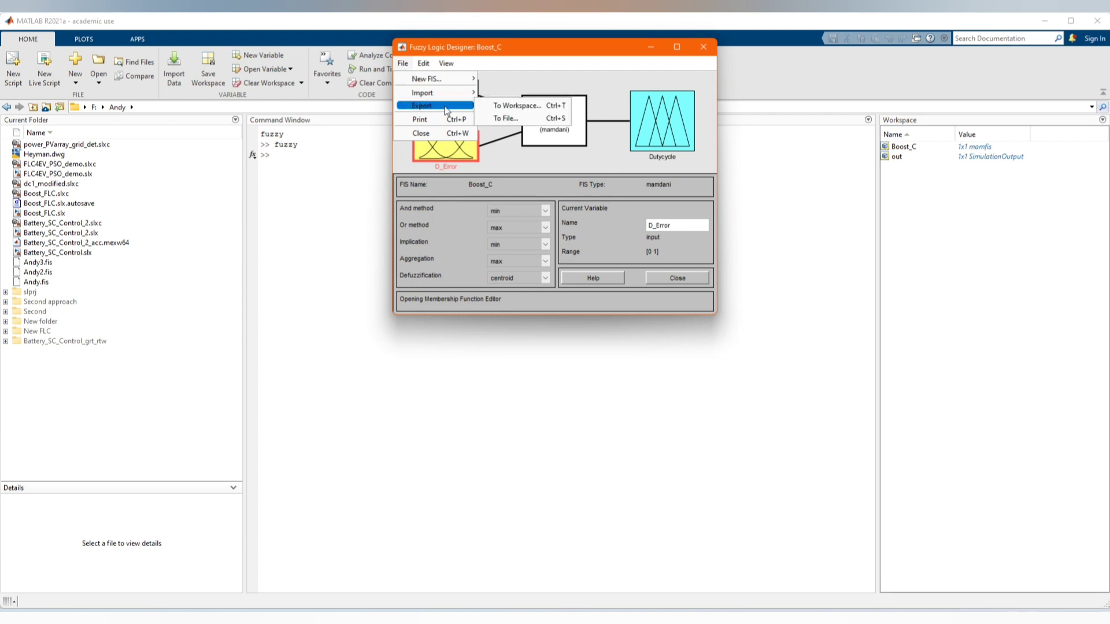
left_click(503, 109)
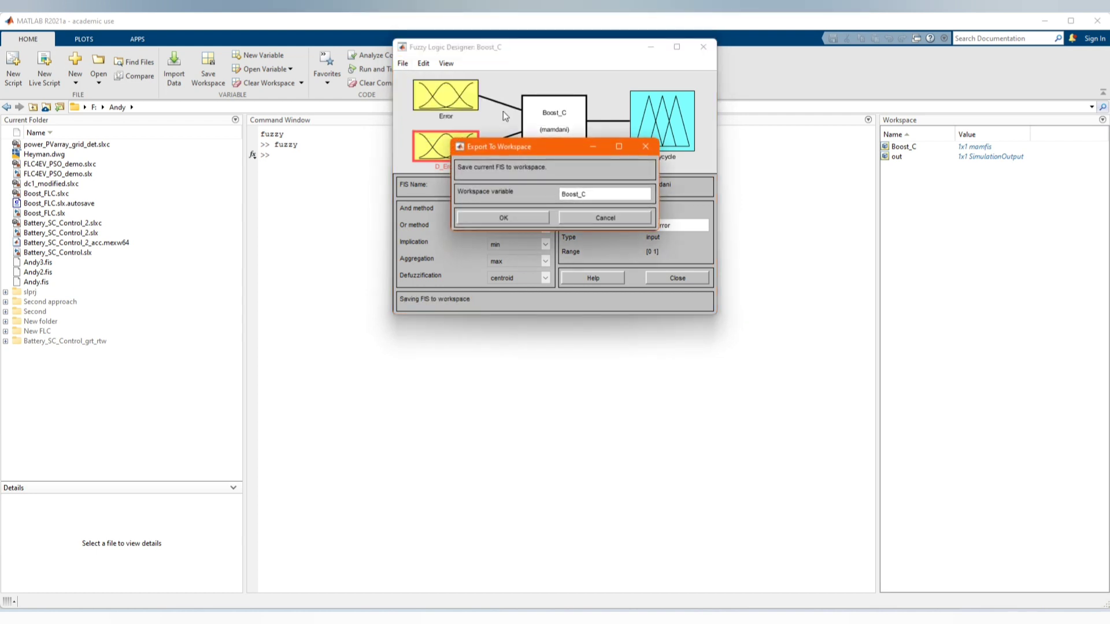
left_click(521, 217)
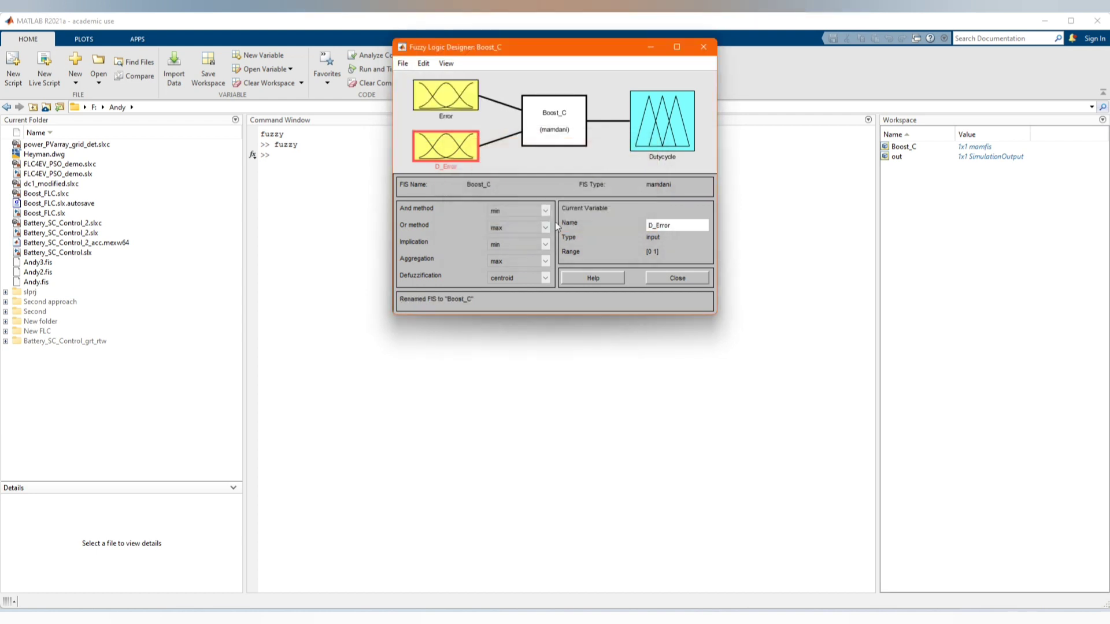
Close the Boost_C and Untitled2 Fuzzy Logic Designers, discarding changes to Untitled2, and return to the Simulink model
left_click(697, 47)
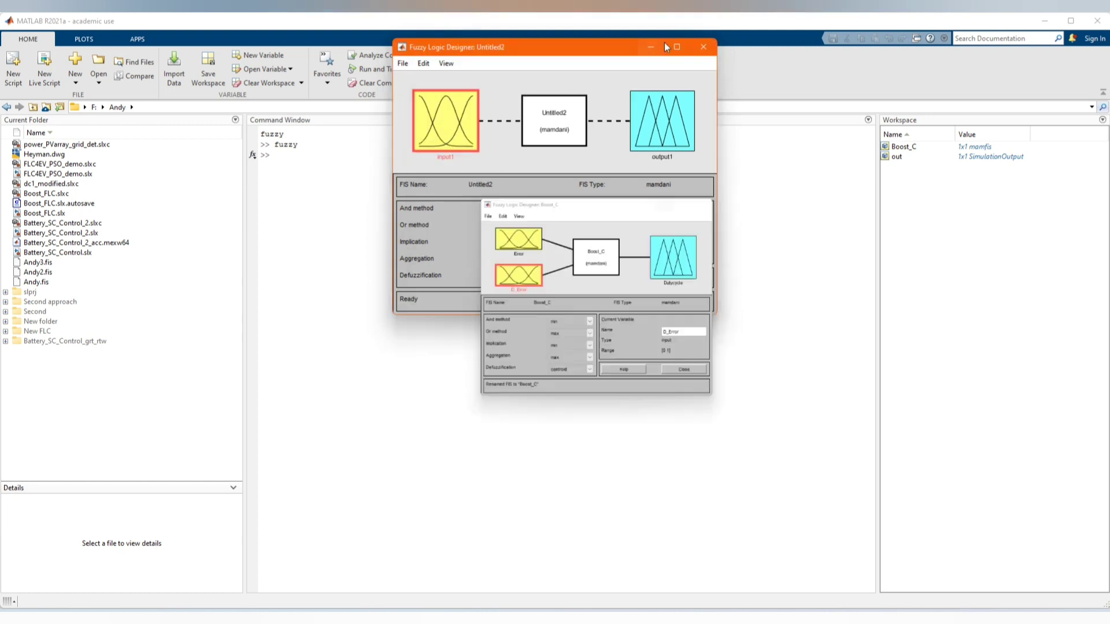
left_click(1044, 23)
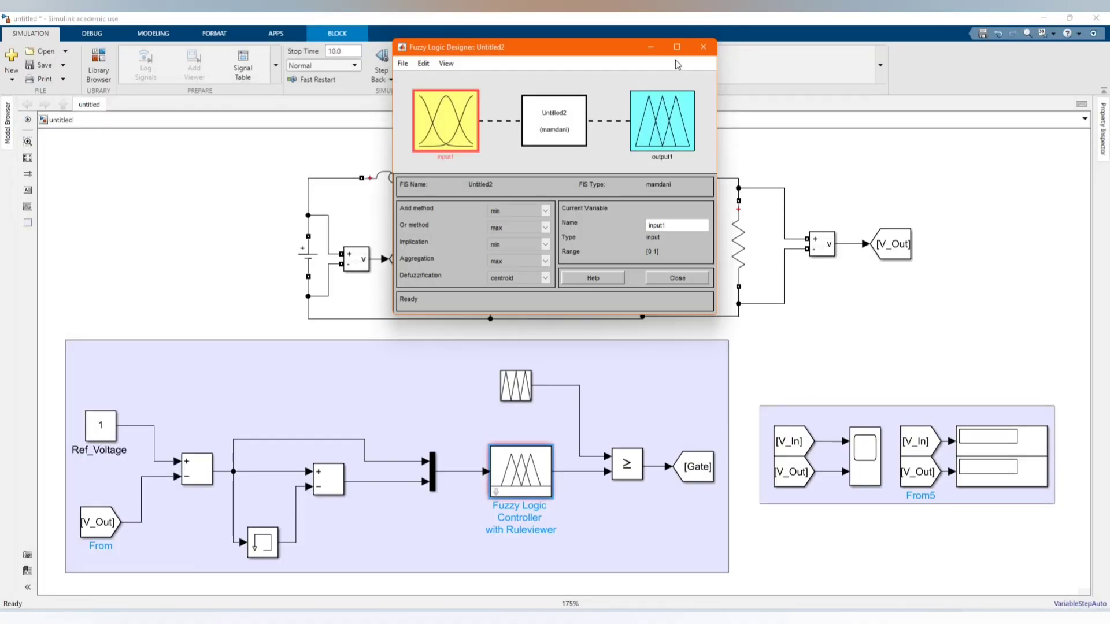
left_click(703, 47)
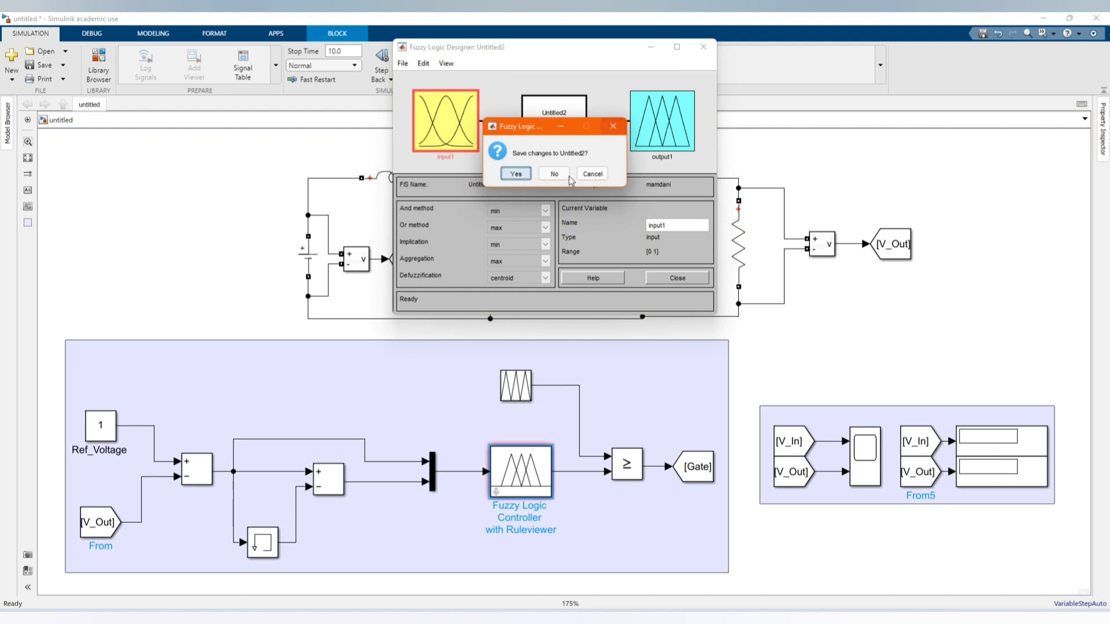
left_click(556, 174)
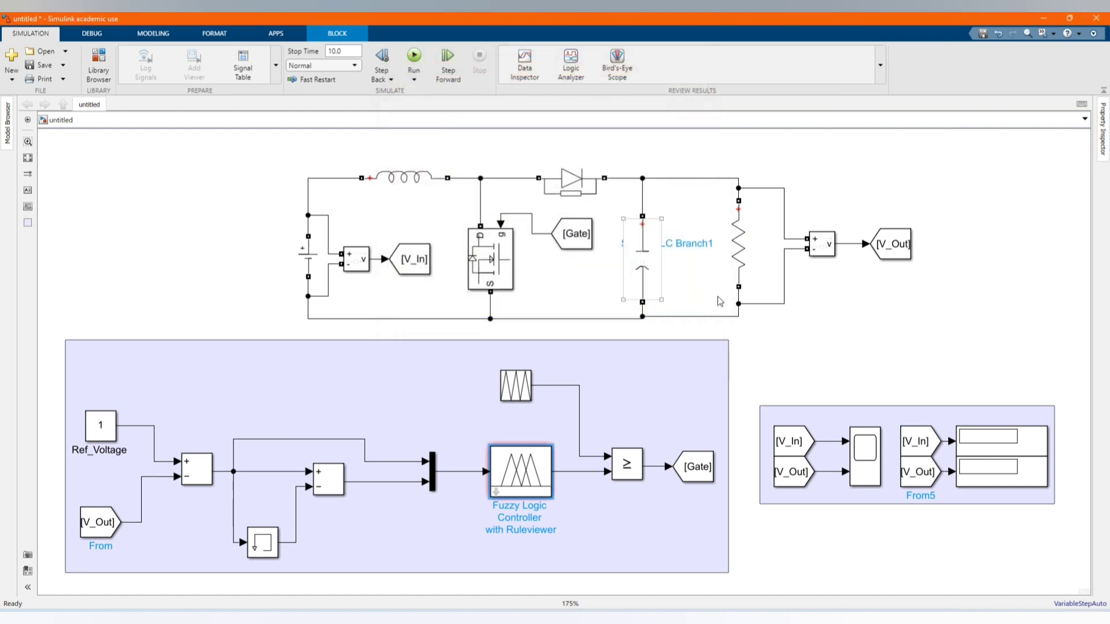
Set the FIS structure of the Fuzzy Logic Controller with Ruleviewer block to the workspace variable Boost_C
double_click(511, 481)
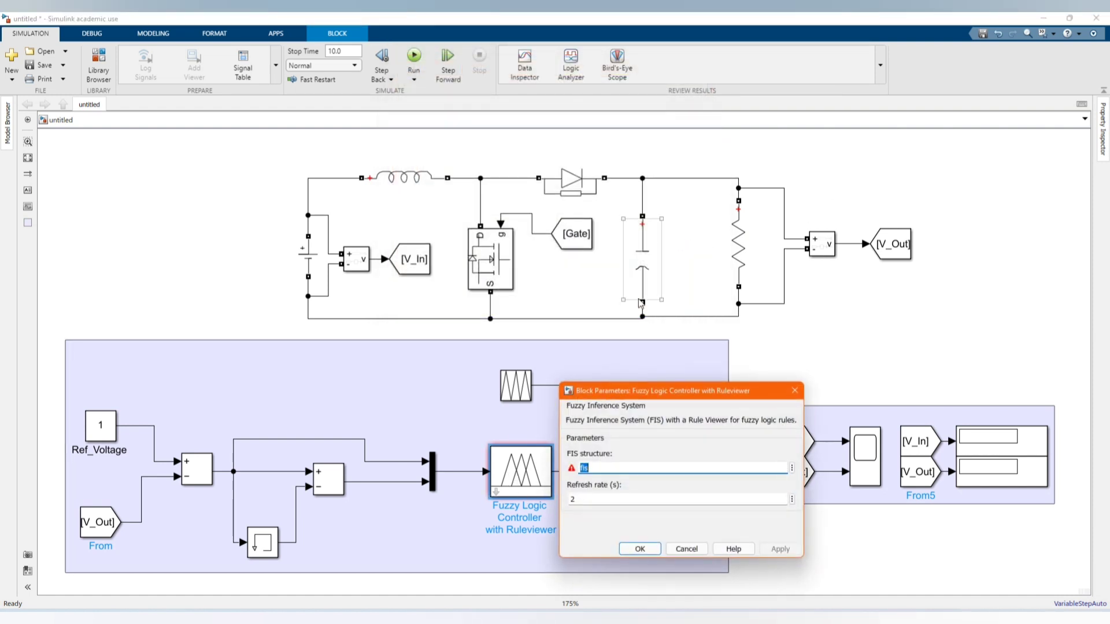
type("boos")
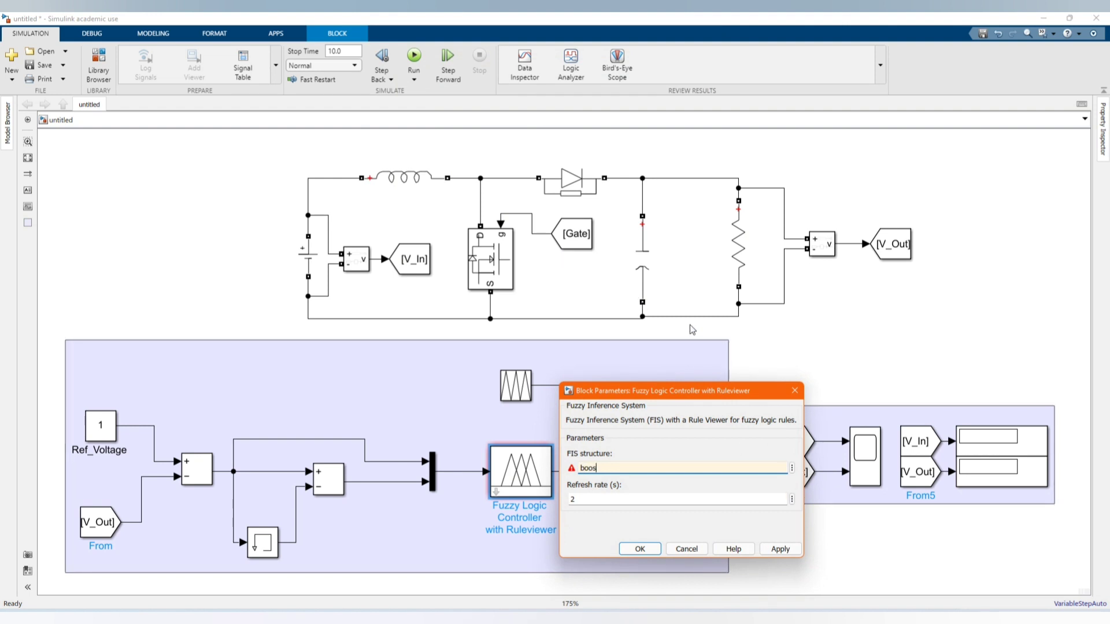
scroll(689, 324, "down", 3)
left_click_drag(685, 392, 714, 209)
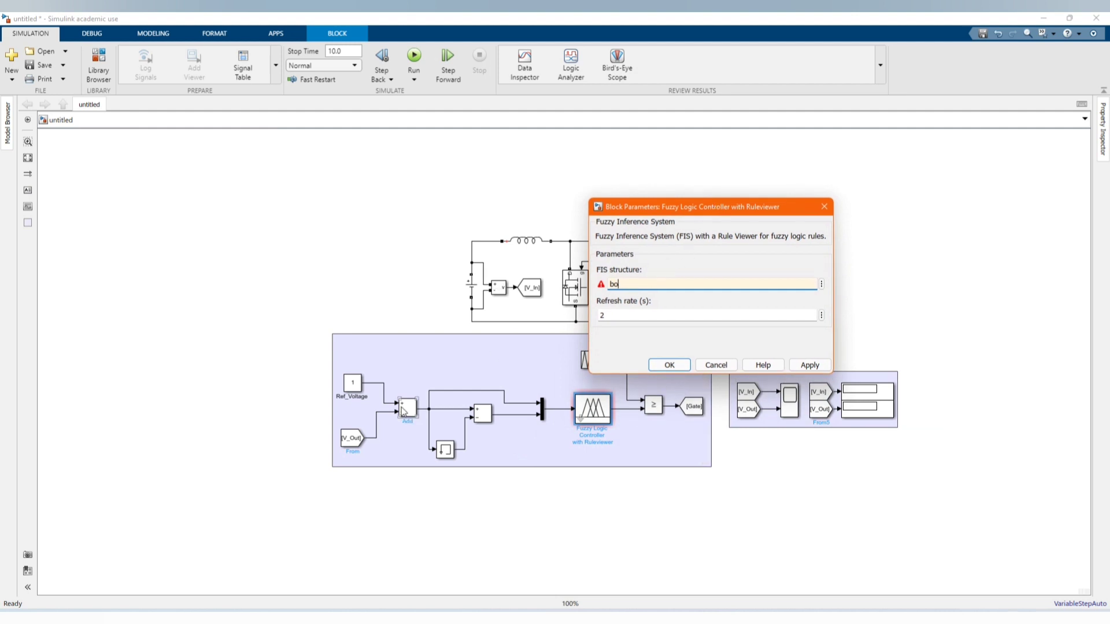
key("Caps_Lock")
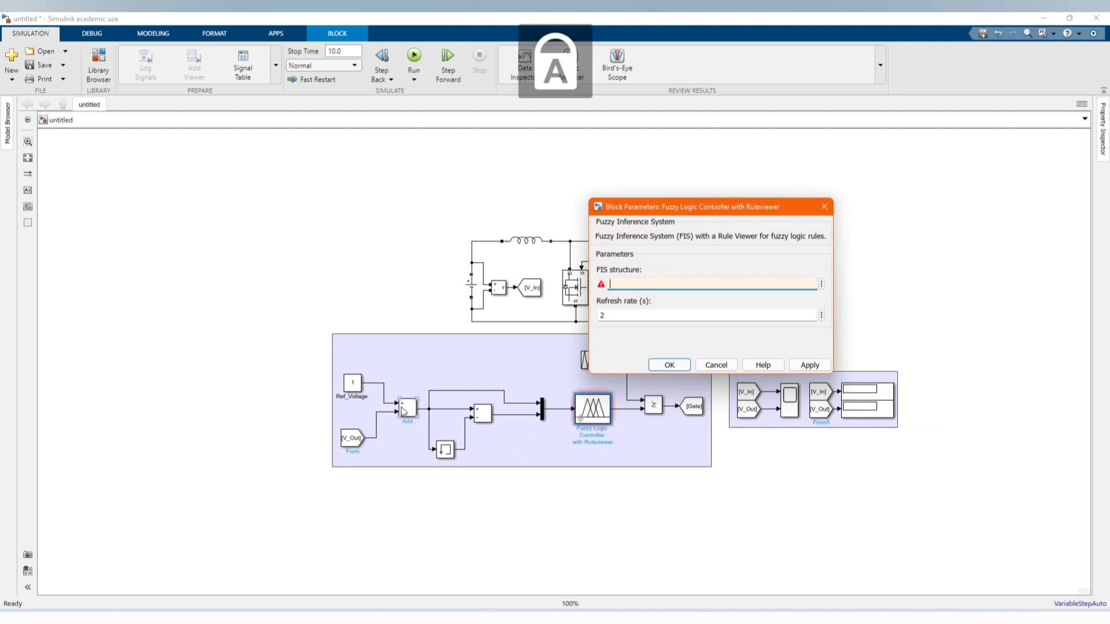
key("Caps_Lock")
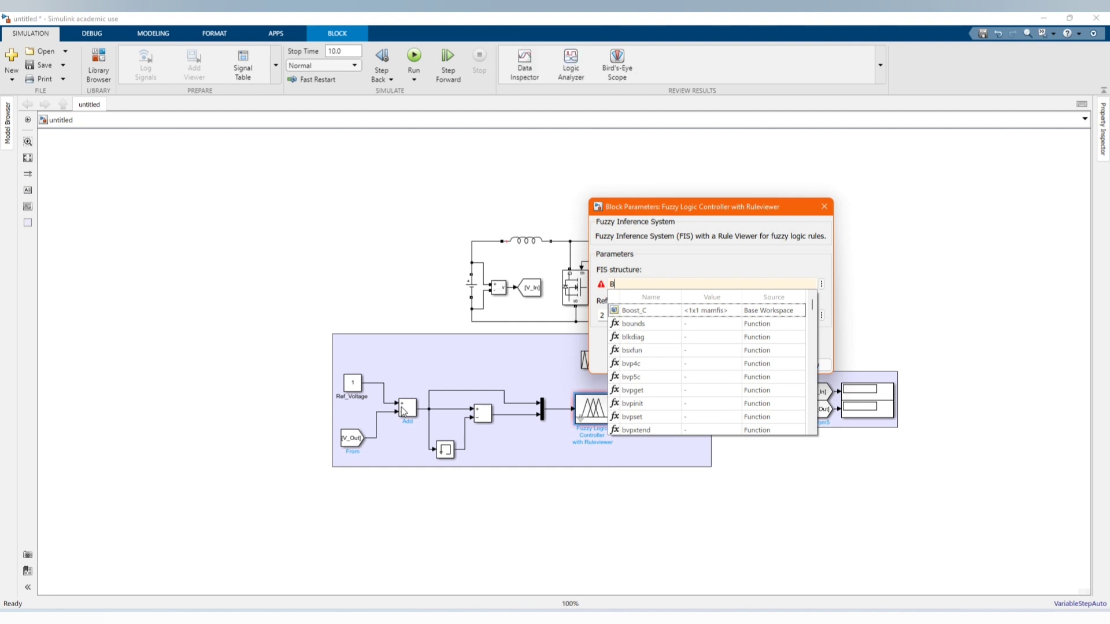
left_click(633, 312)
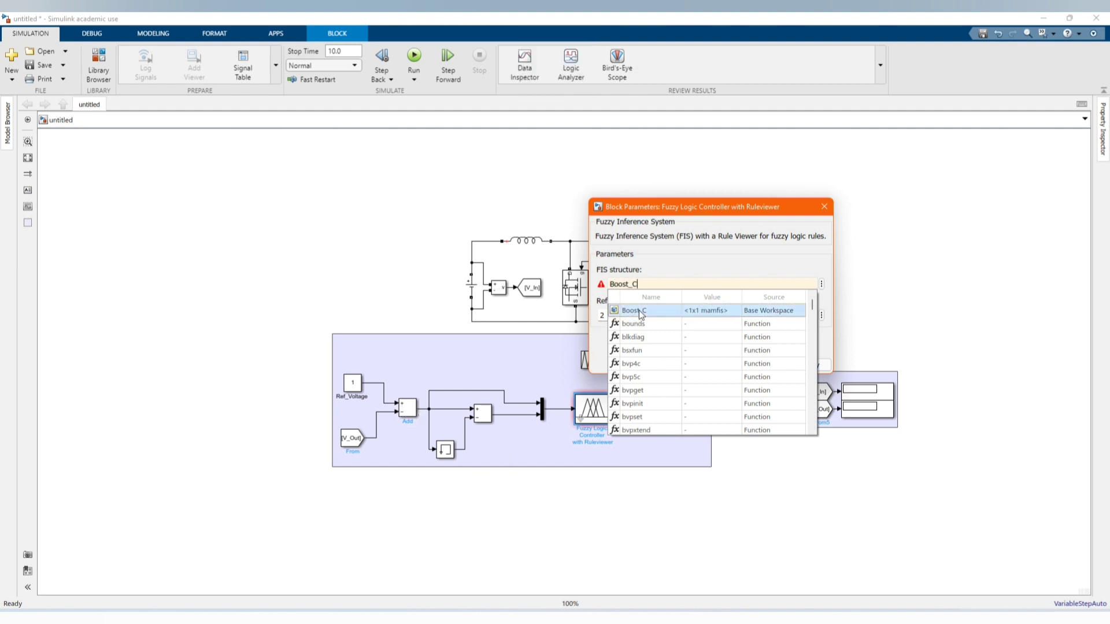
left_click(810, 364)
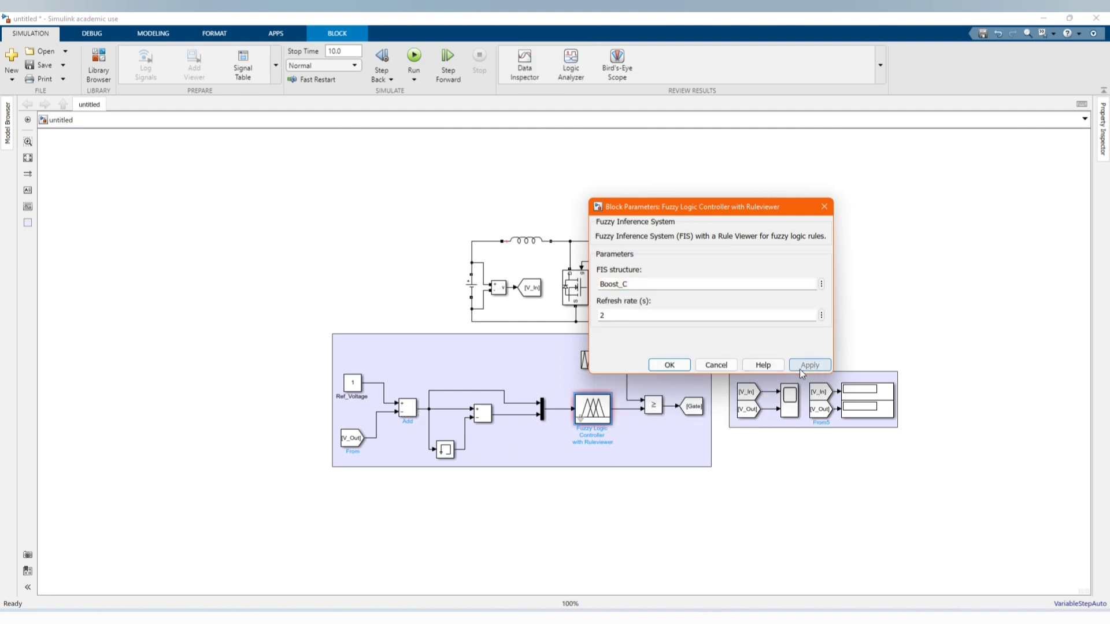
left_click(670, 365)
left_click(751, 530)
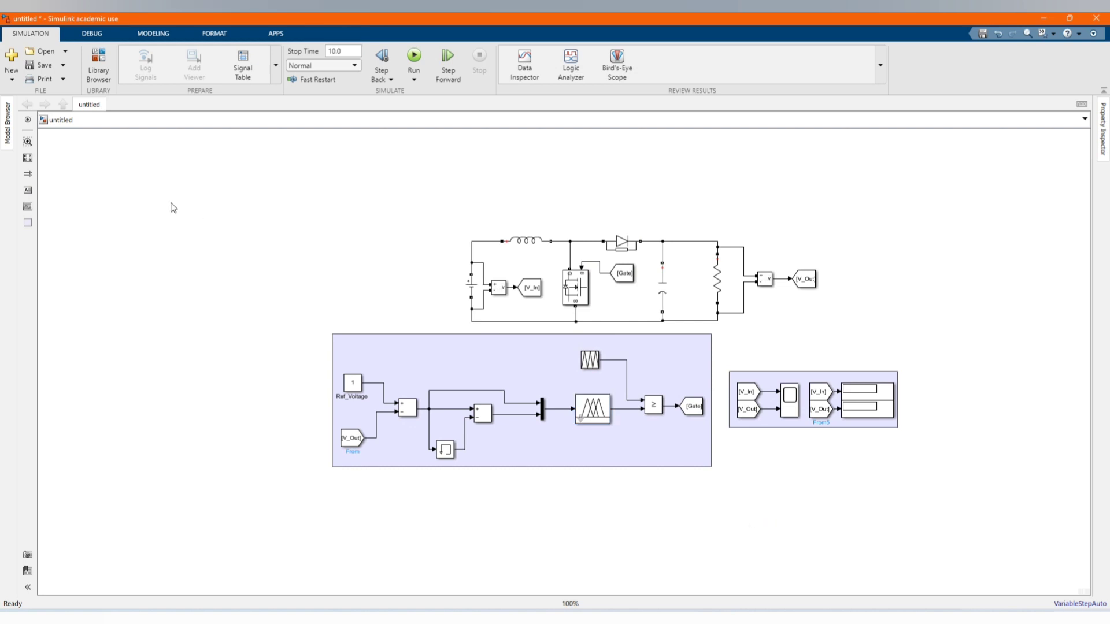
Add a powergui block from the library to the model and place it beside the DC voltage source, above Ref_Voltage
left_click(103, 63)
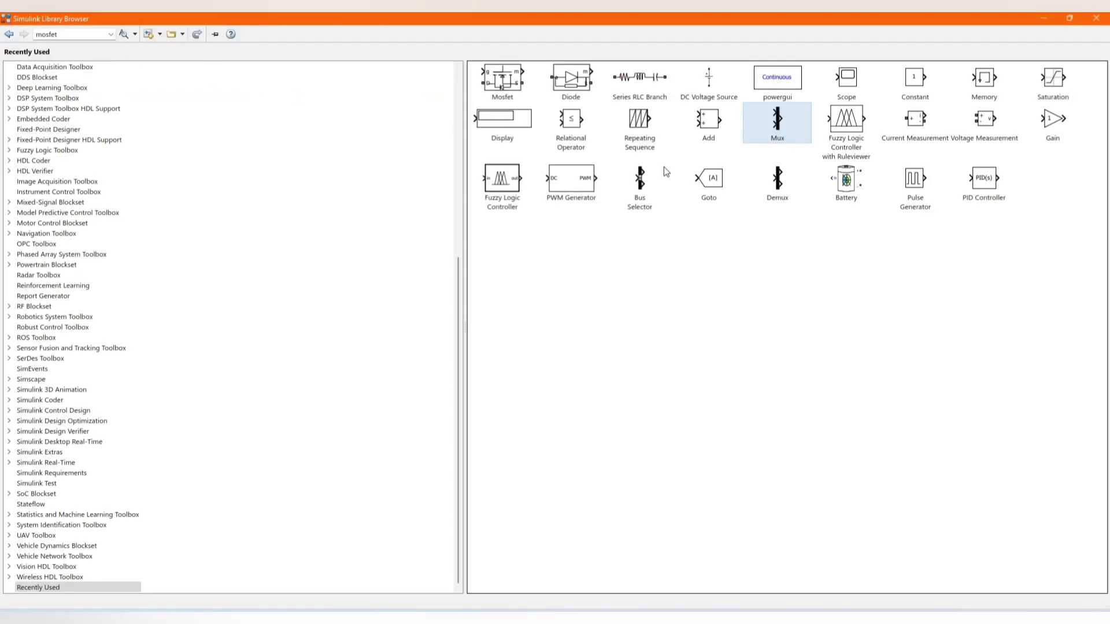
right_click(766, 74)
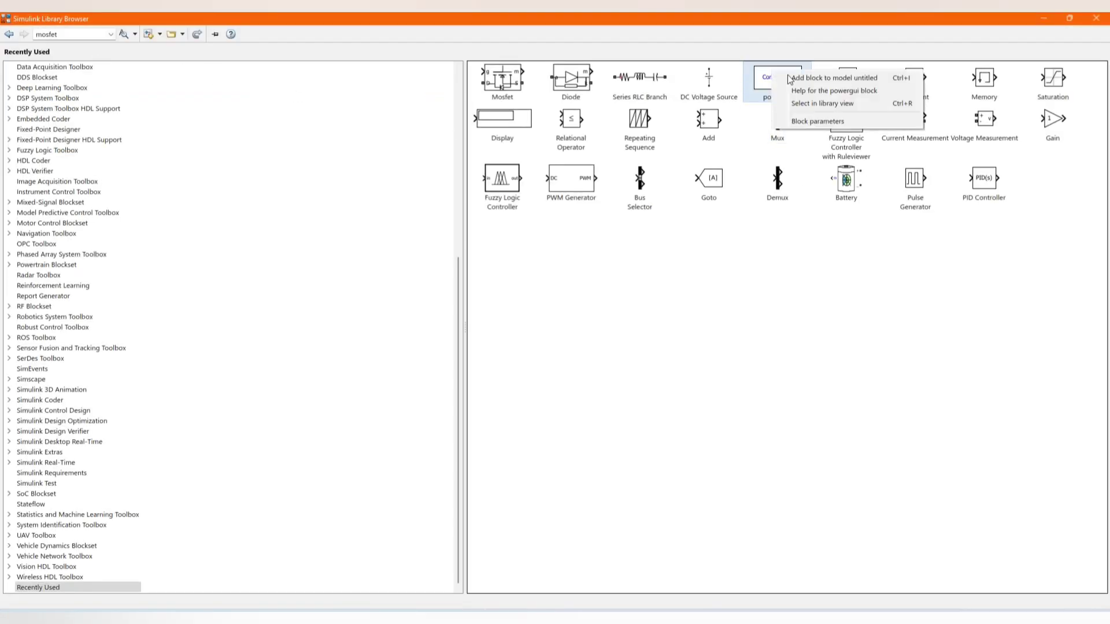
left_click(821, 78)
left_click(1044, 19)
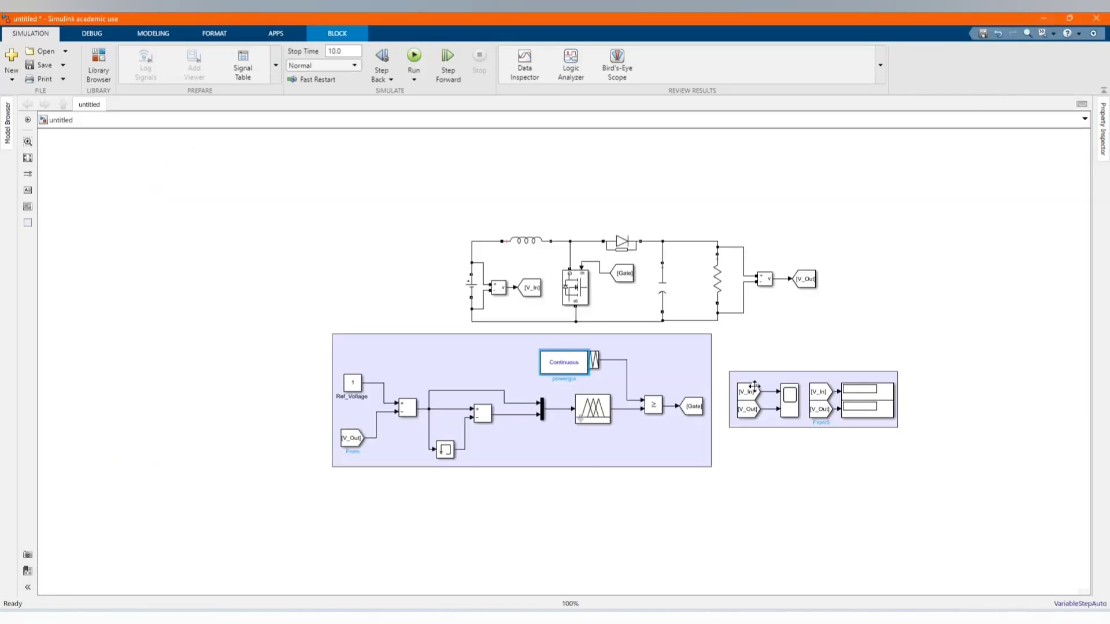
mouse_move(551, 366)
left_mouse_down()
mouse_move(447, 306)
mouse_move(364, 278)
left_mouse_up()
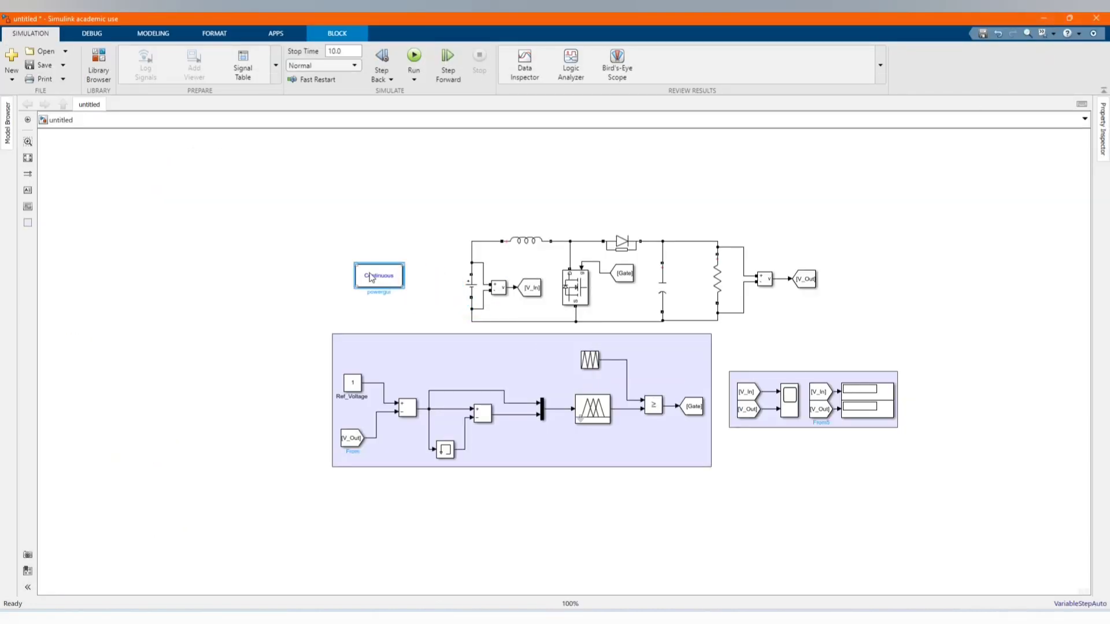
Set the powergui simulation type to Discrete with a sample time of 50e-6 s
double_click(371, 278)
left_click(491, 185)
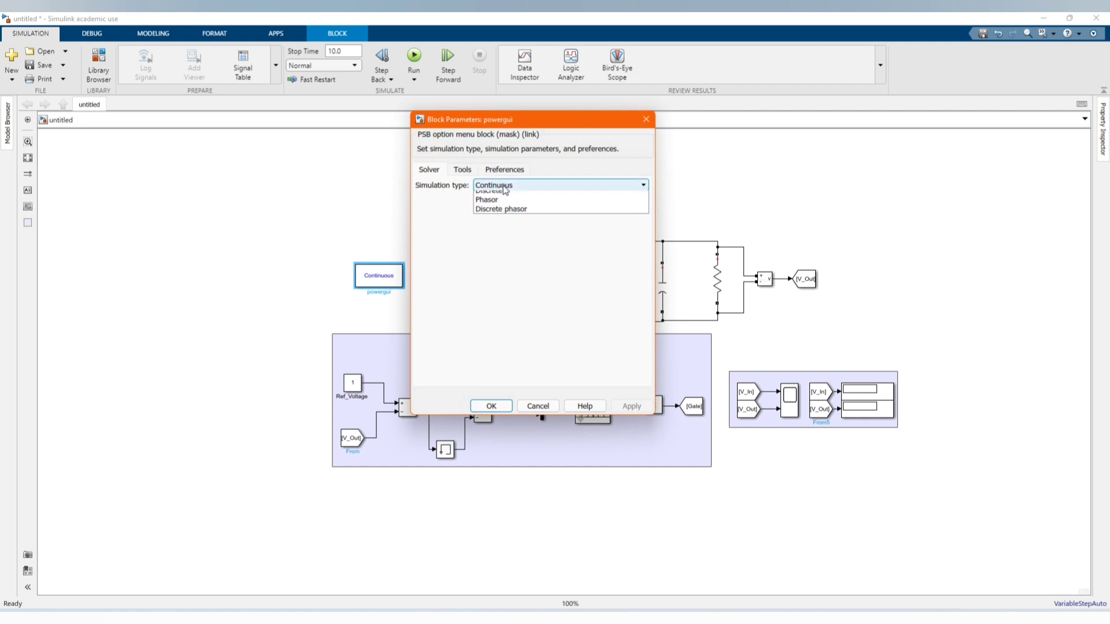
left_click(496, 207)
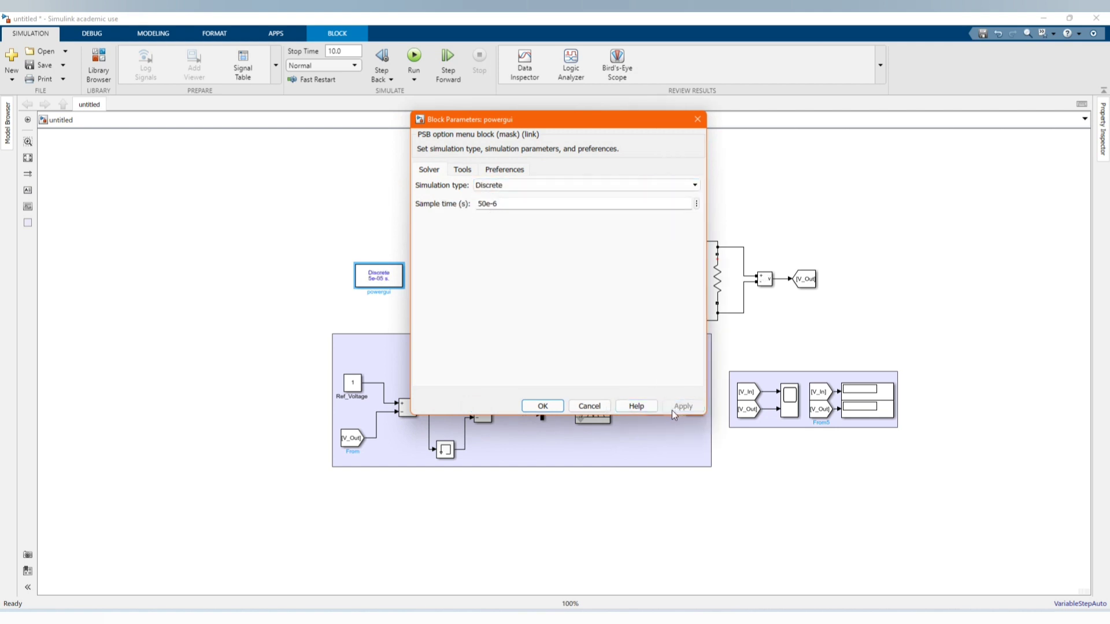
left_click(546, 408)
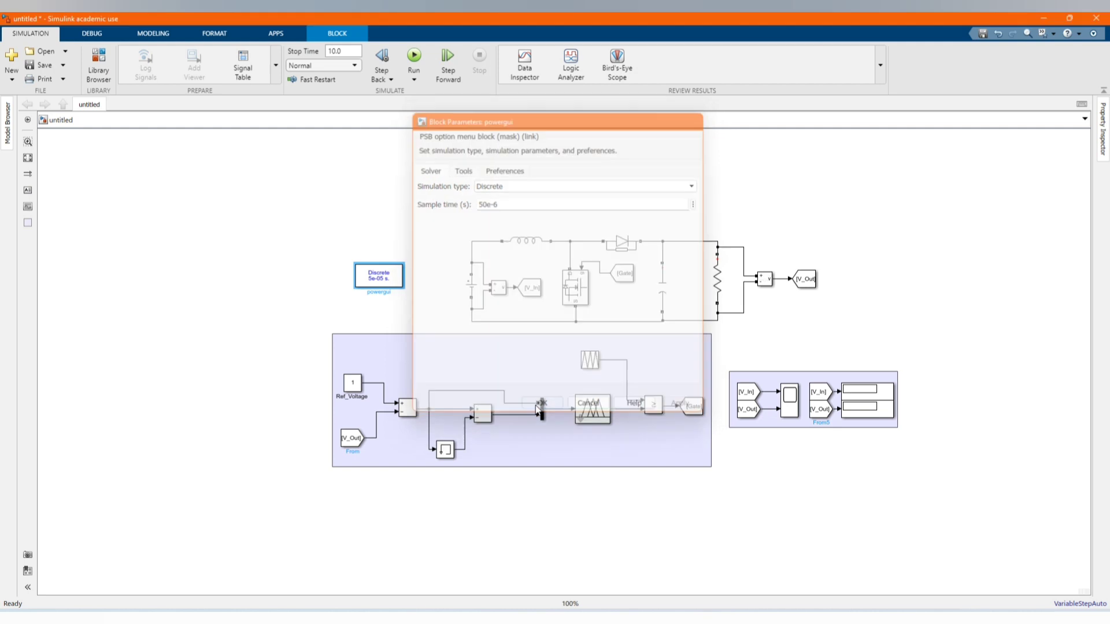
Check the parameters of the DC Voltage Source and the series inductor, and trace the V_In Goto tag
left_click(28, 160)
left_click(890, 338)
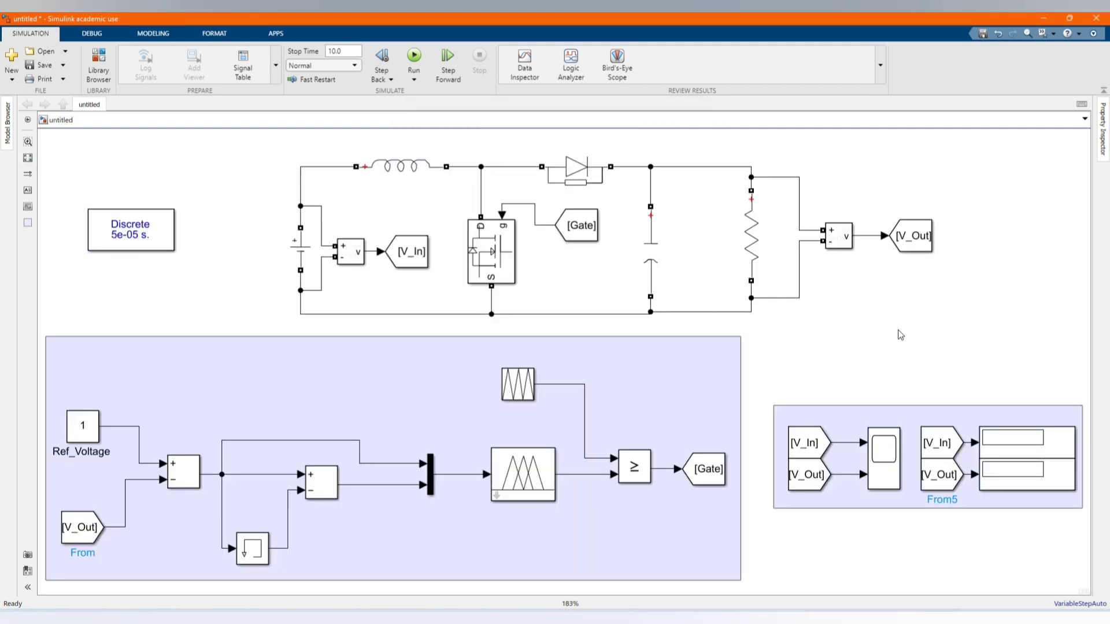
scroll(425, 222, "down", 1)
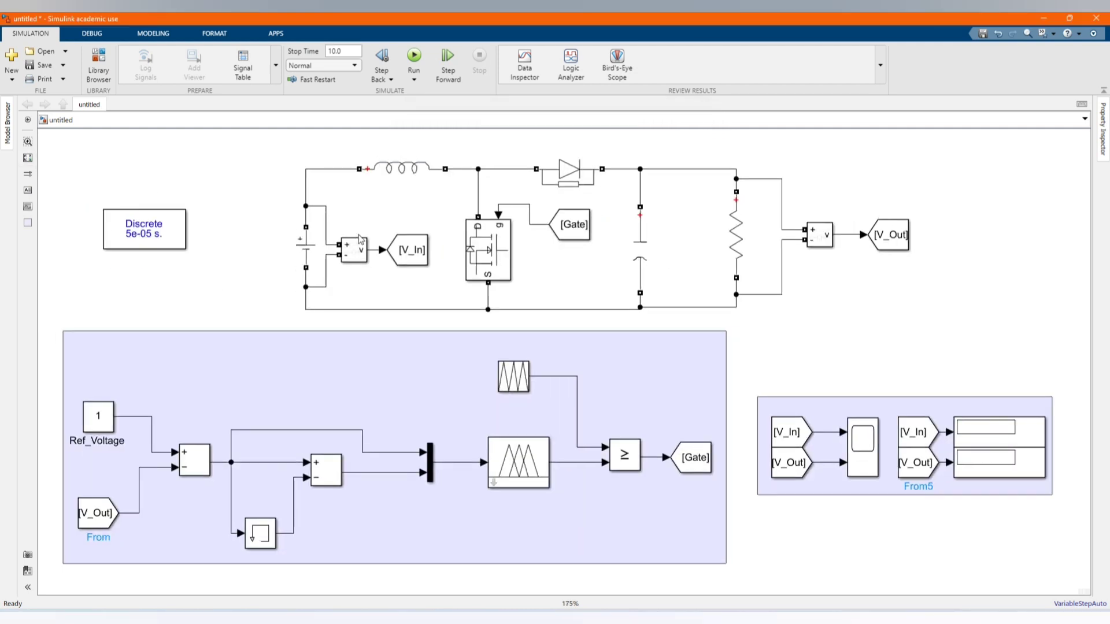
double_click(303, 259)
left_click(412, 299)
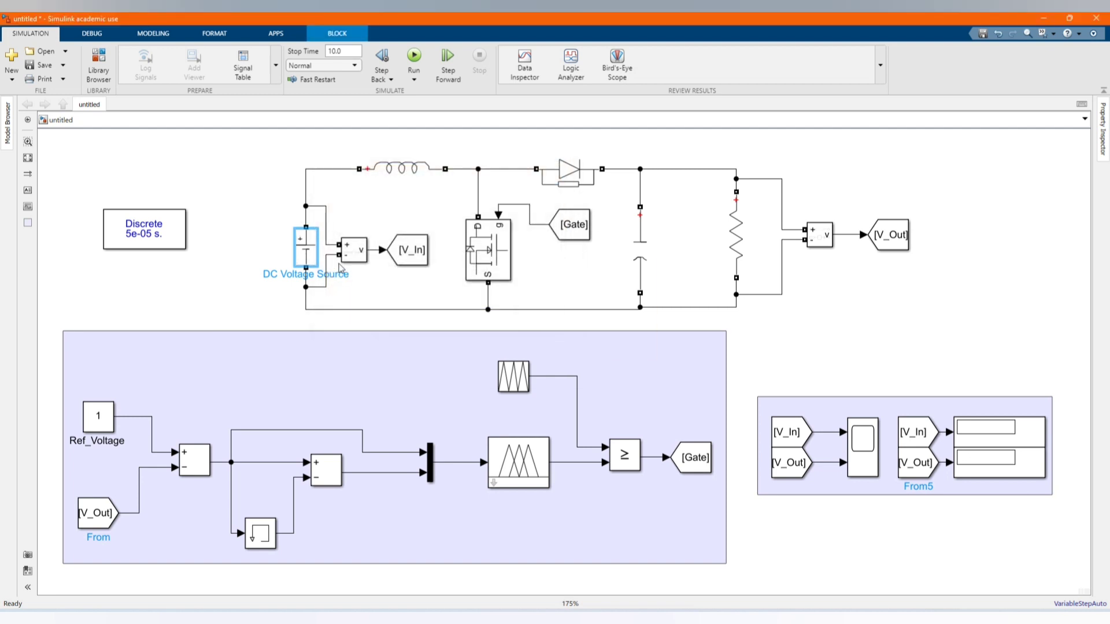
left_click(416, 255)
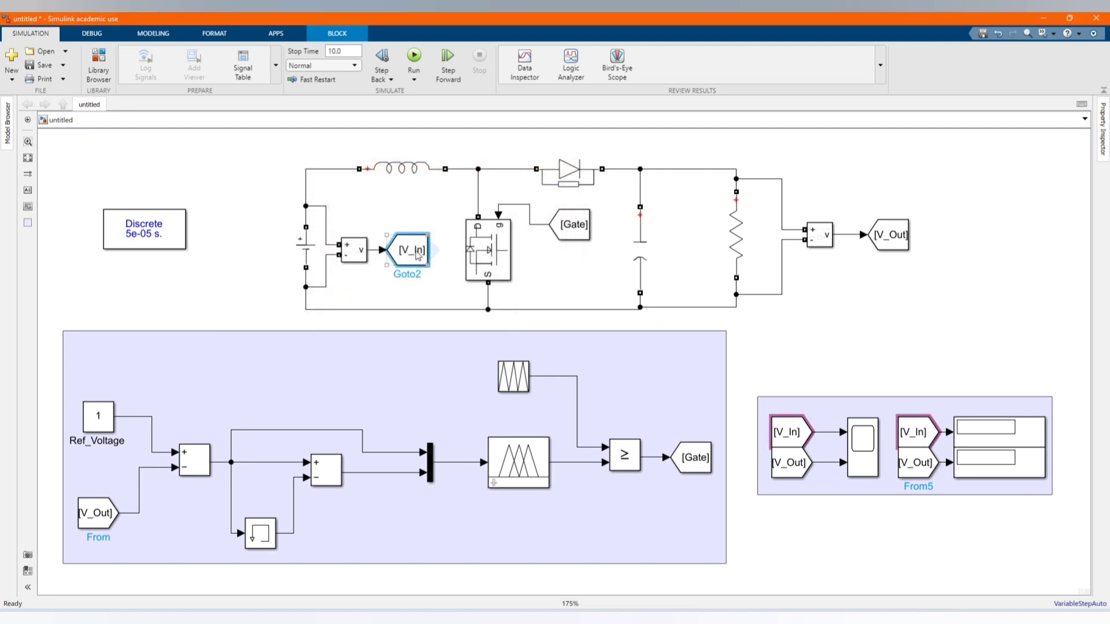
left_click(838, 341)
double_click(383, 172)
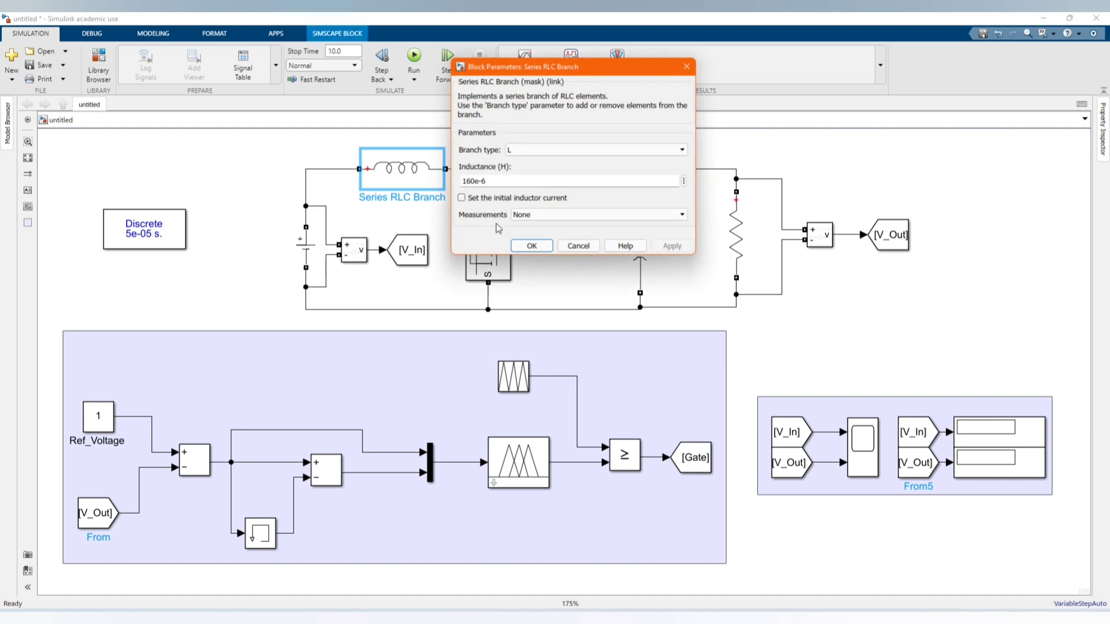
left_click(530, 245)
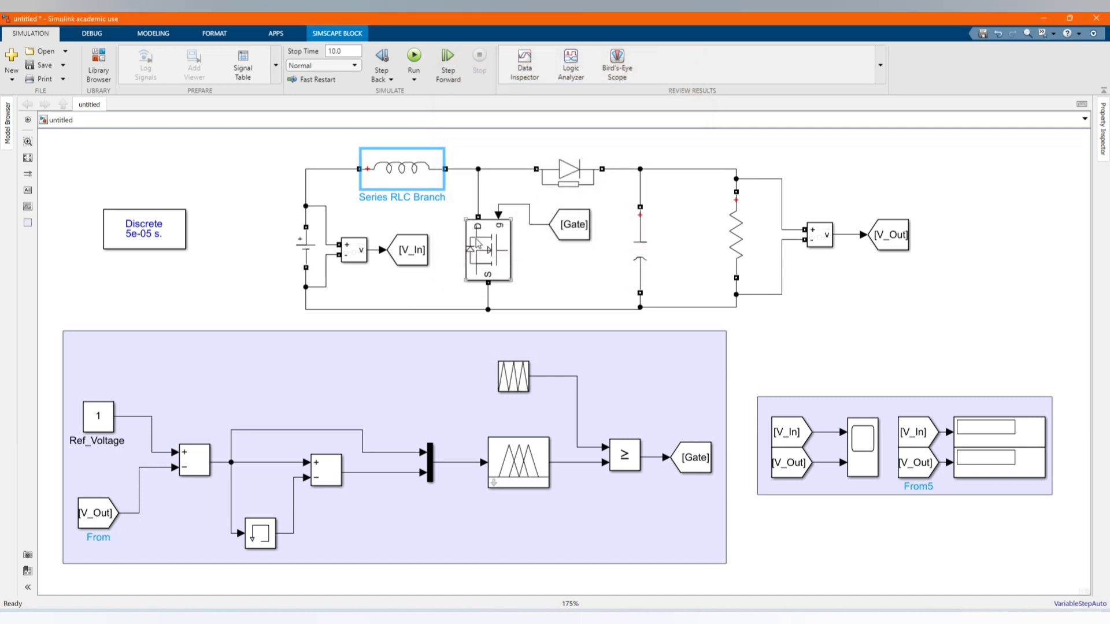
Check the block parameters of the Mosfet and the Diode in the converter circuit
double_click(480, 242)
left_click(599, 429)
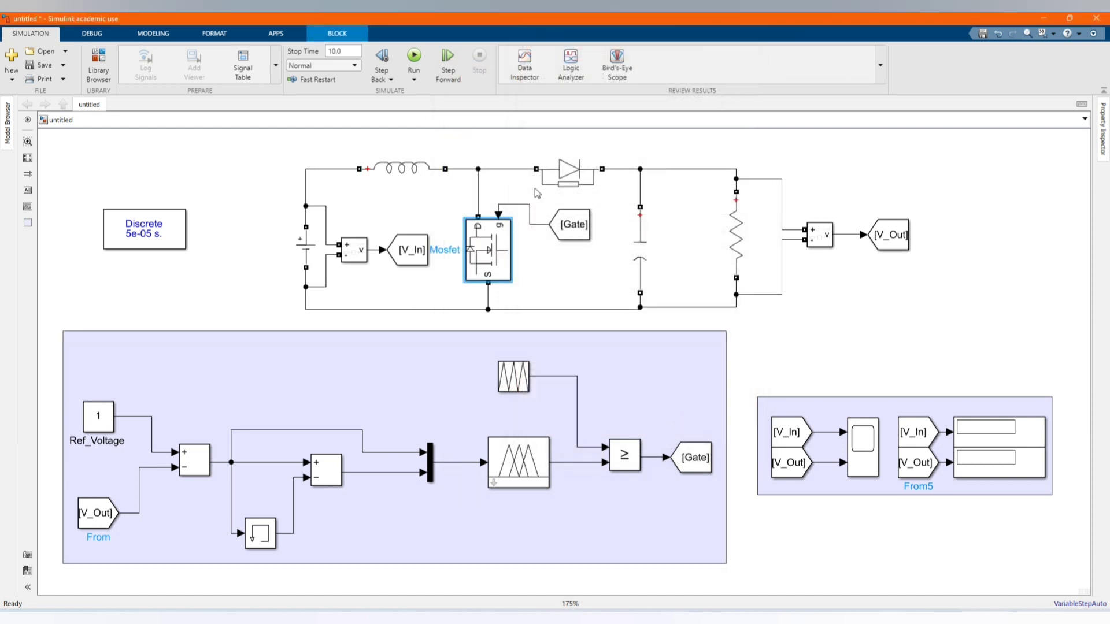
left_click(570, 172)
double_click(571, 172)
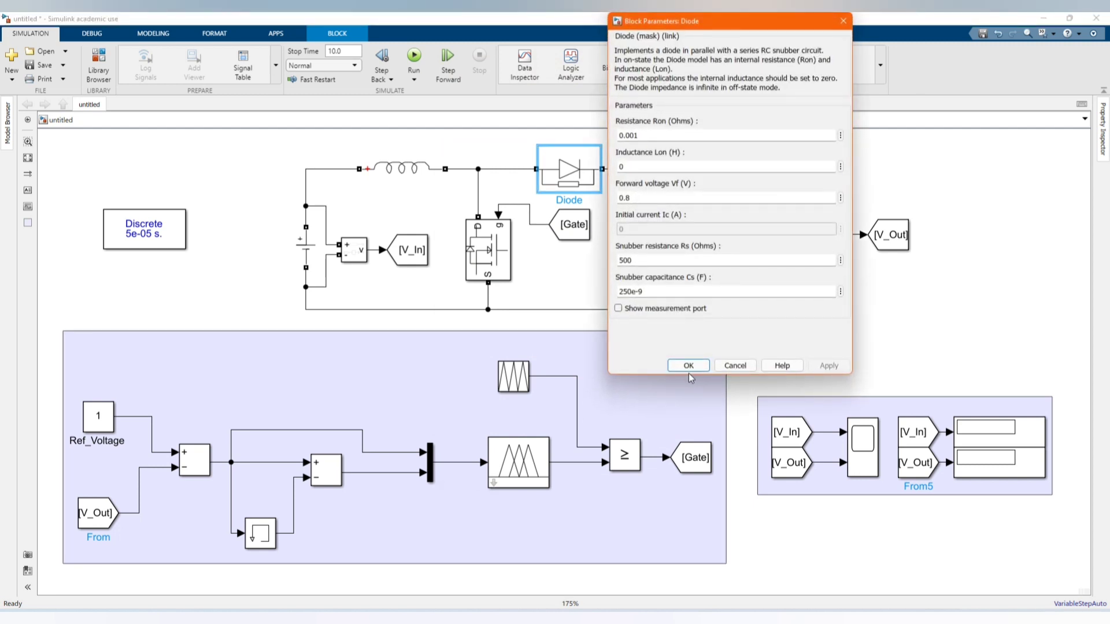
left_click(689, 366)
Check the block parameters of the output capacitor and load resistor, and inspect the V_Out Goto tag
double_click(640, 240)
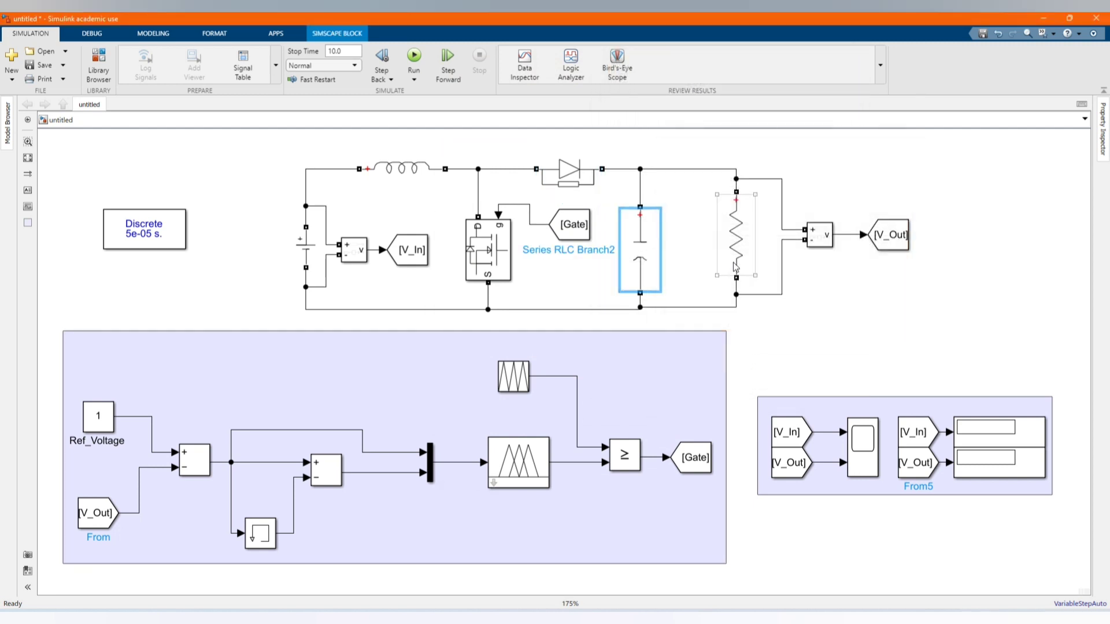
left_click(748, 327)
left_click(740, 258)
double_click(739, 258)
left_click(844, 306)
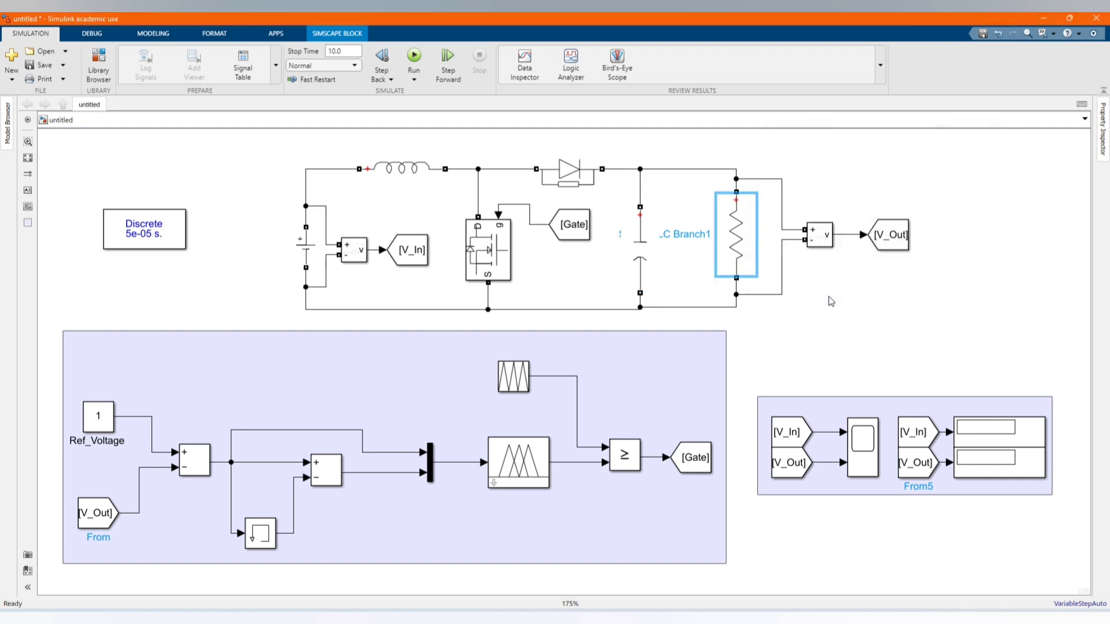
left_click(878, 245)
left_click(884, 269)
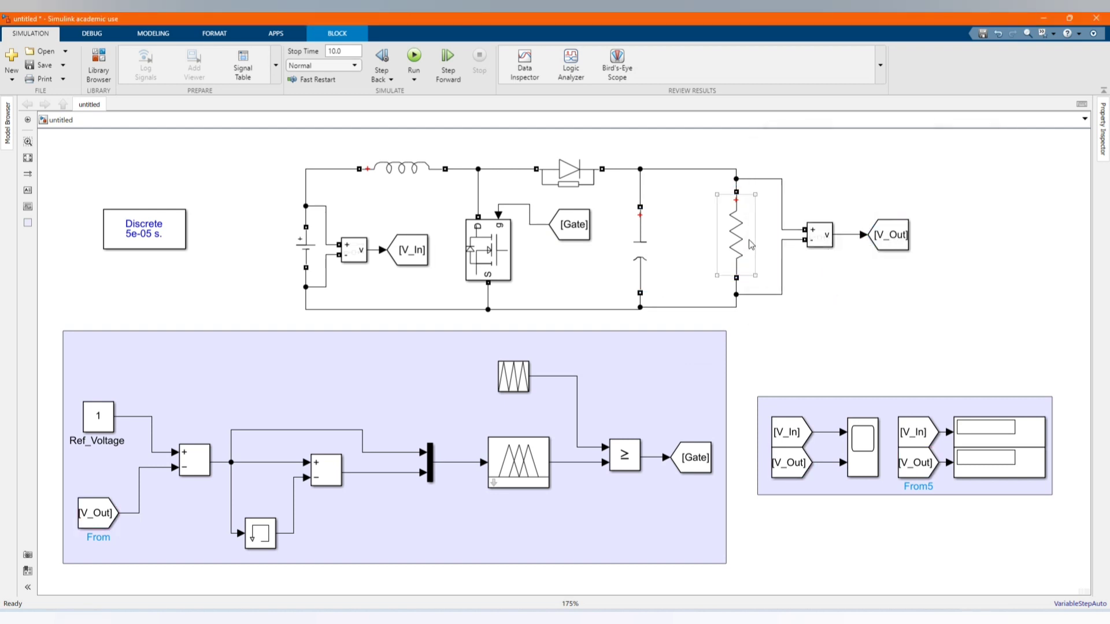
Set the constant value of the Ref_Voltage block to 22
scroll(752, 235, "down", 1)
scroll(179, 411, "up", 1)
double_click(206, 398)
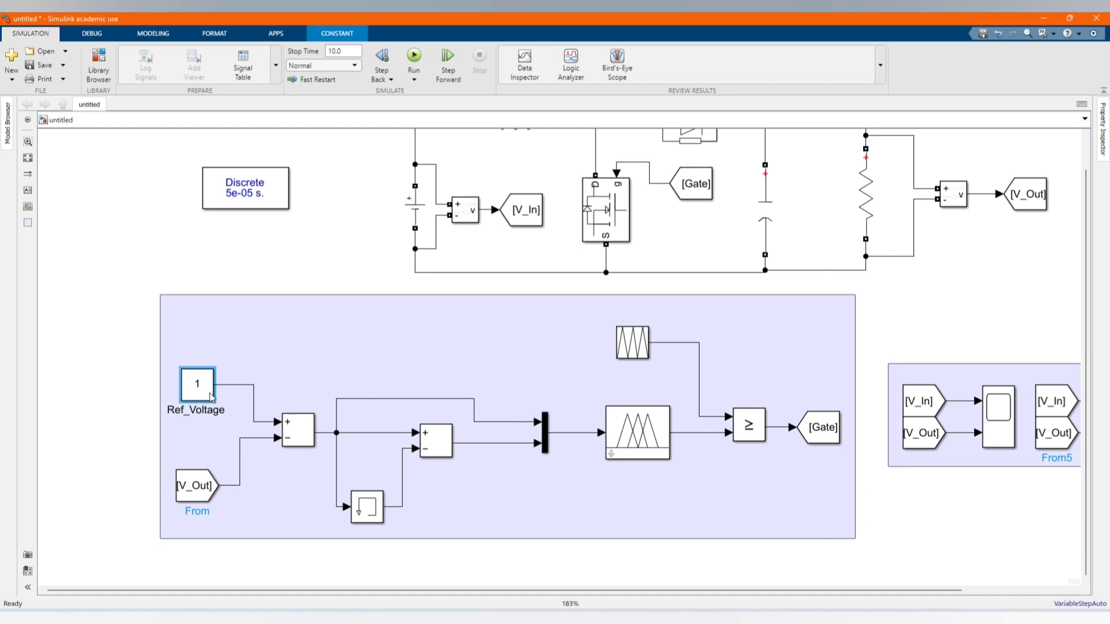
type("22")
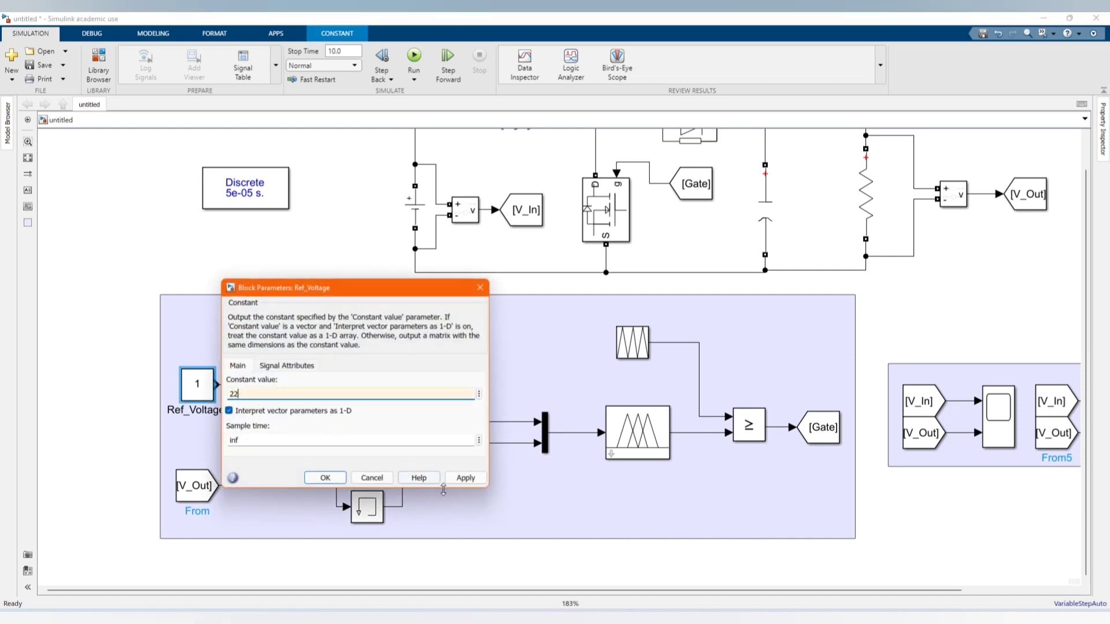
left_click(465, 478)
left_click(325, 478)
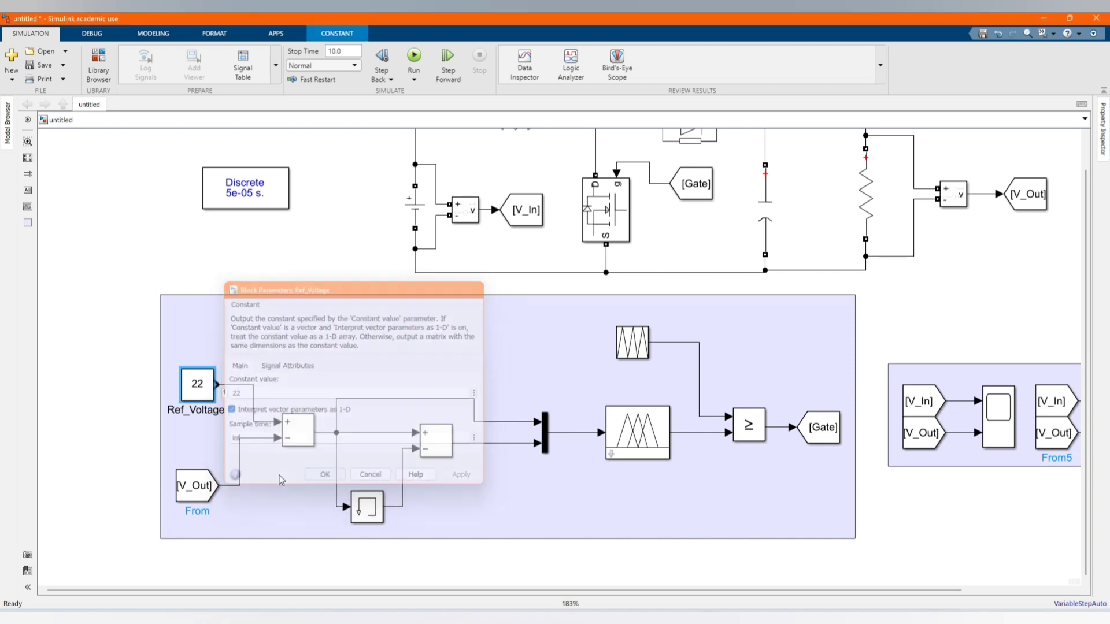
Check the block parameters of the Memory, Mux and Fuzzy Logic Controller with Ruleviewer blocks in the control circuit
double_click(363, 513)
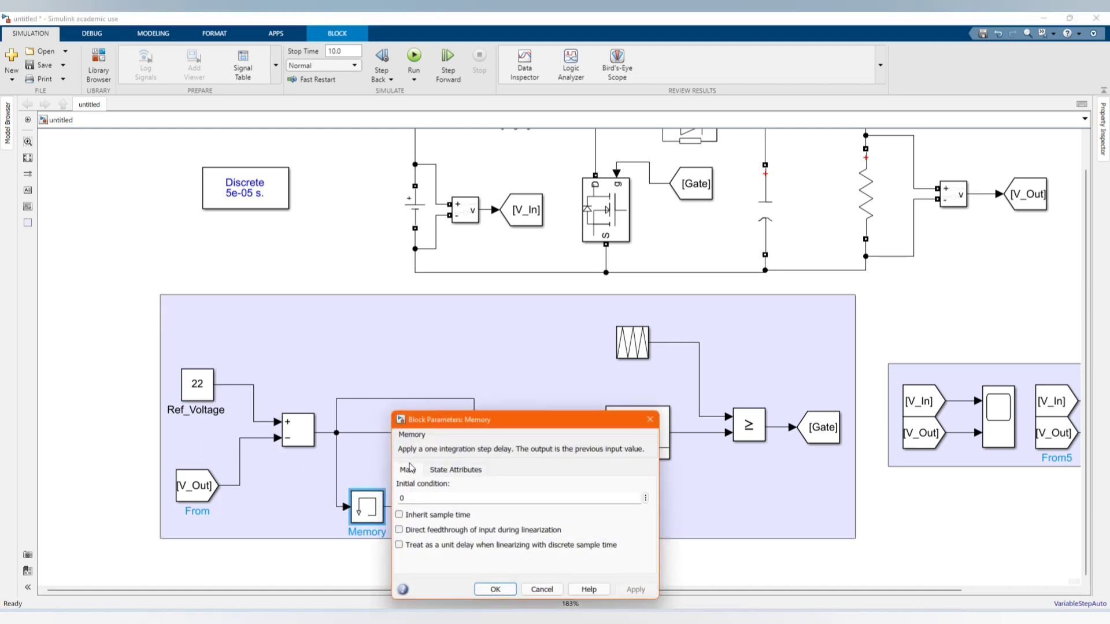
left_click(496, 589)
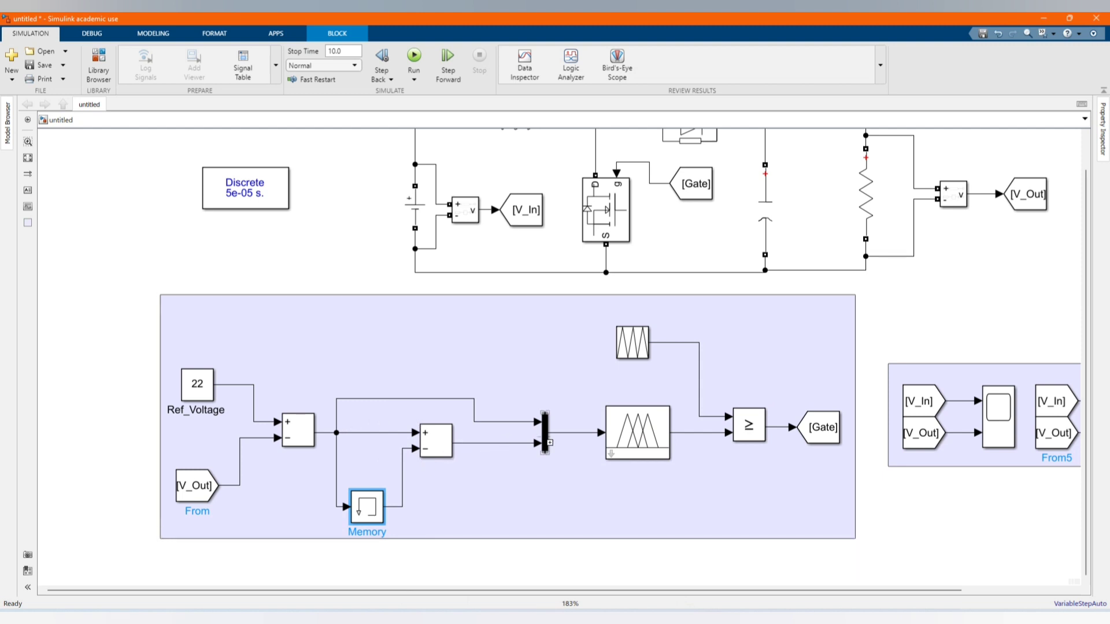
double_click(546, 434)
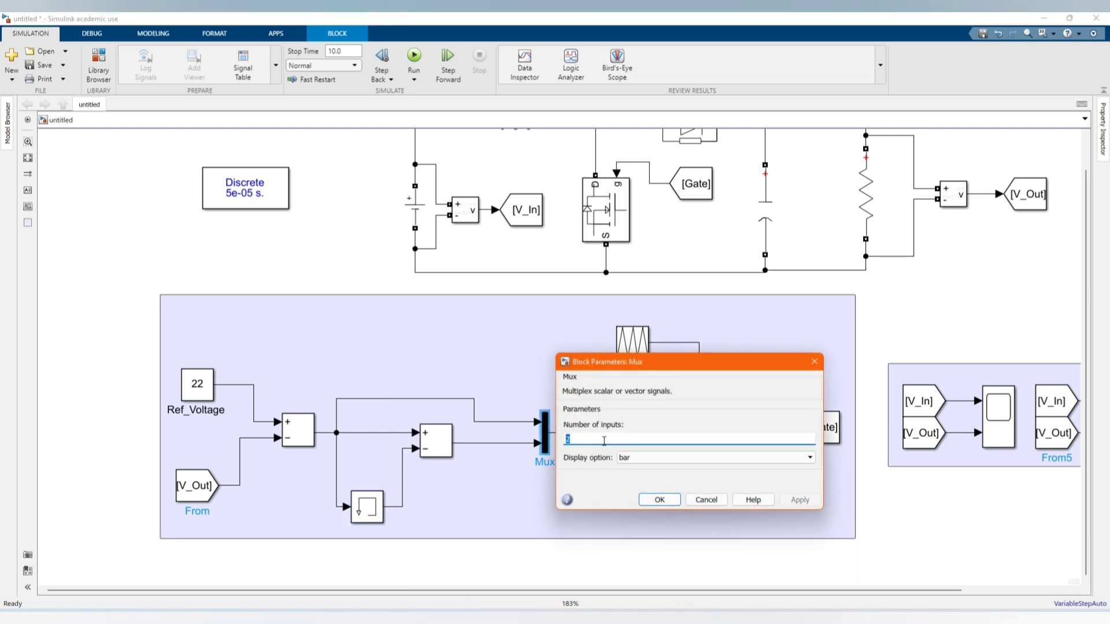
left_click(658, 499)
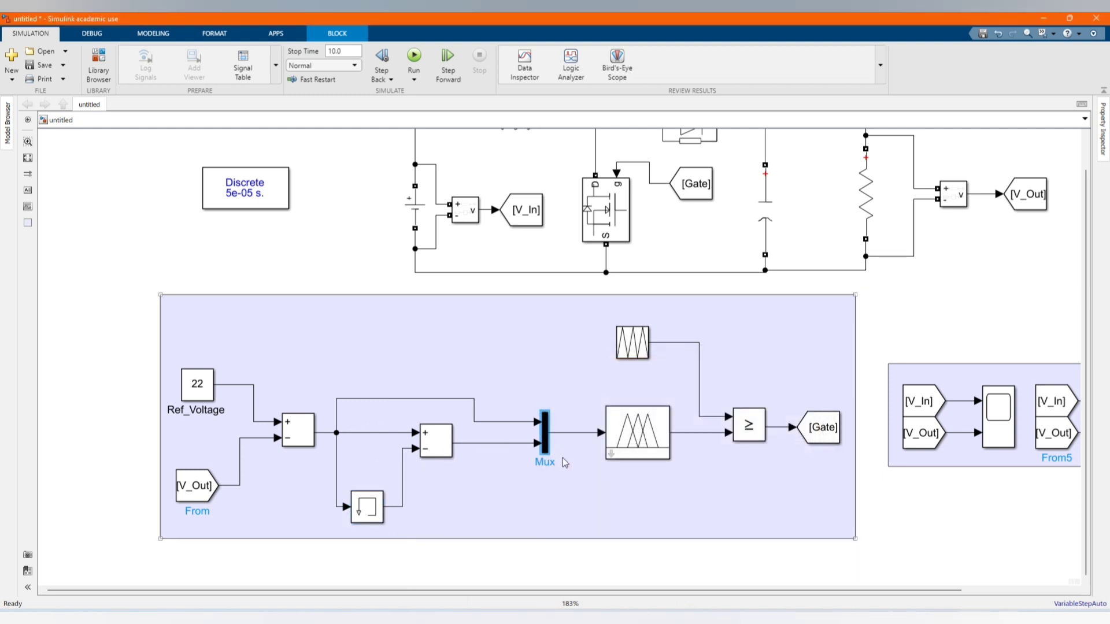
double_click(624, 438)
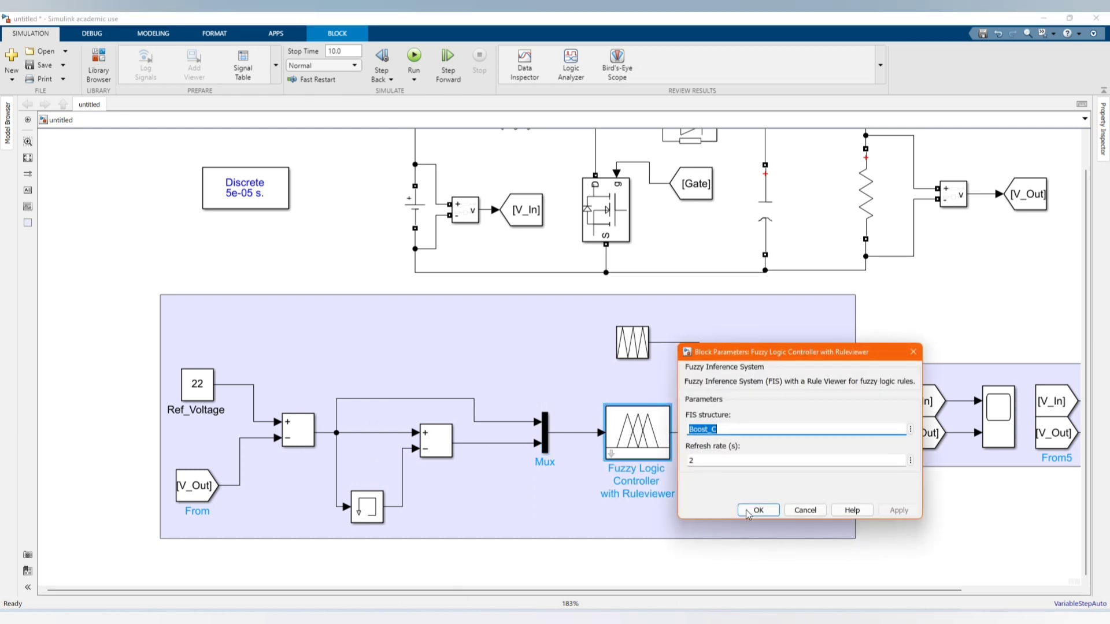
left_click(748, 513)
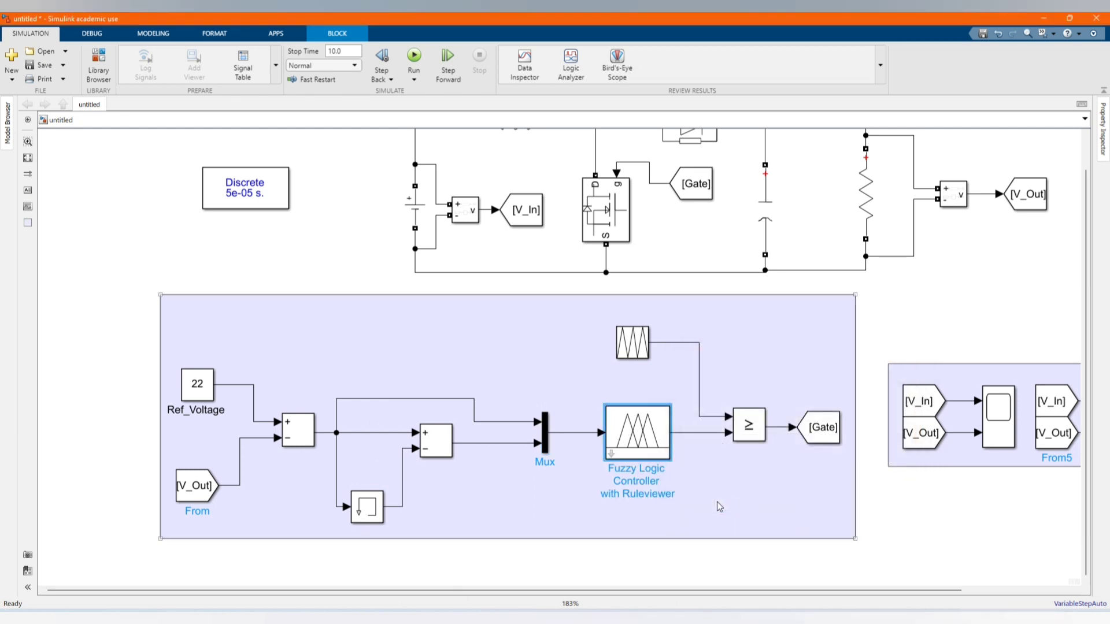
Check the block parameters of the Repeating Sequence and Relational Operator, and inspect the Gate Goto tag
double_click(646, 354)
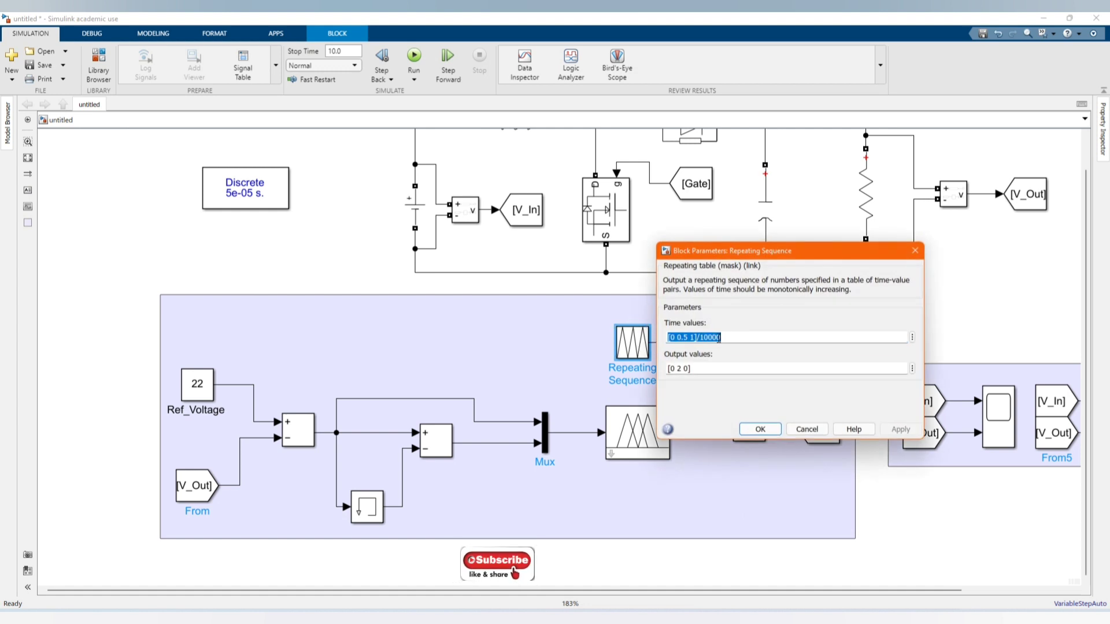
left_click(762, 430)
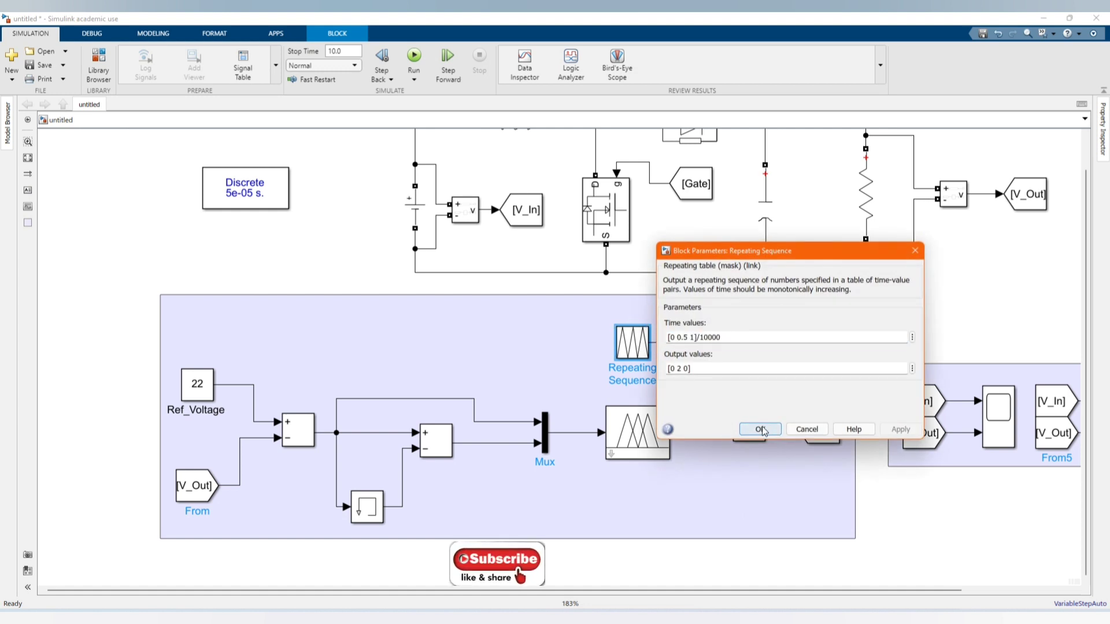
double_click(749, 425)
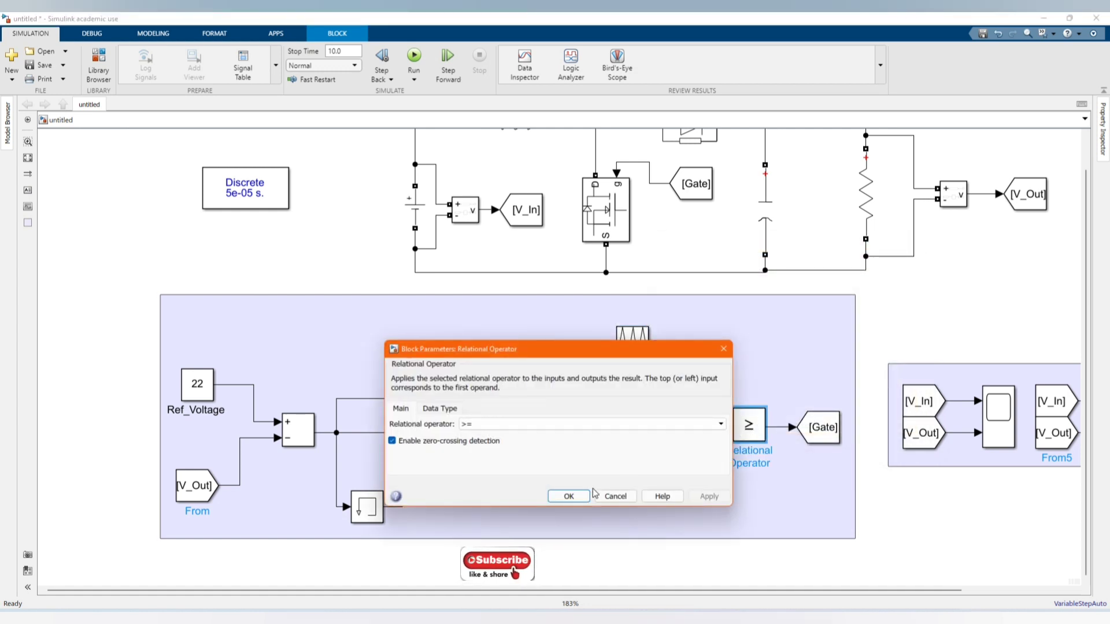
left_click(584, 496)
scroll(511, 359, "down", 2)
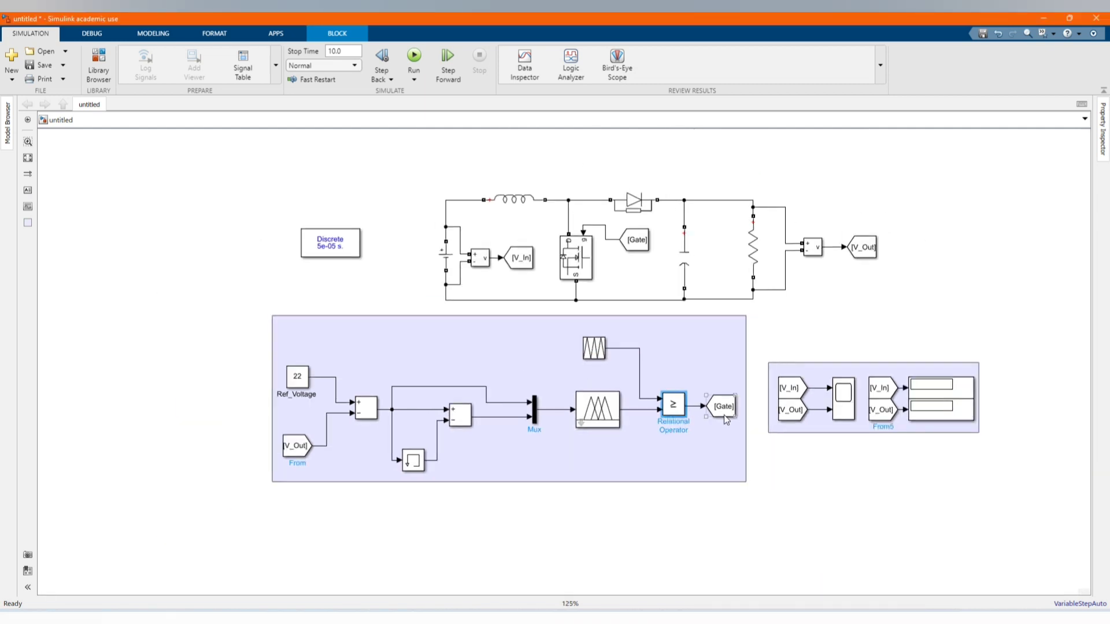
left_click(726, 416)
left_click(803, 347)
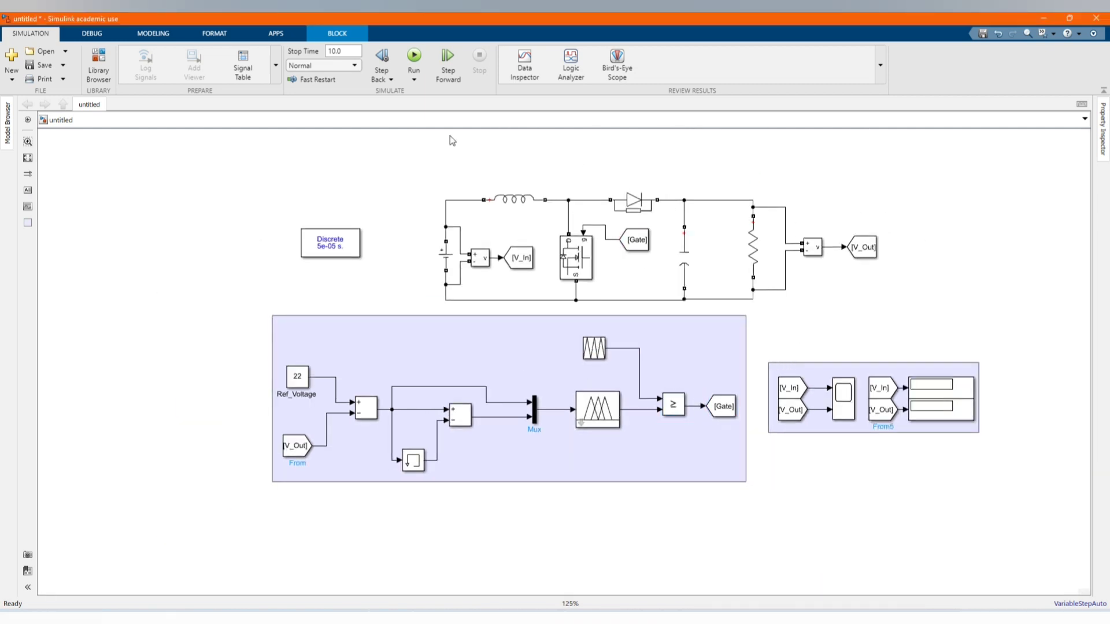
Set the simulation stop time to 5, run the model, and minimize the Boost_C Rule Viewer
left_click(328, 51)
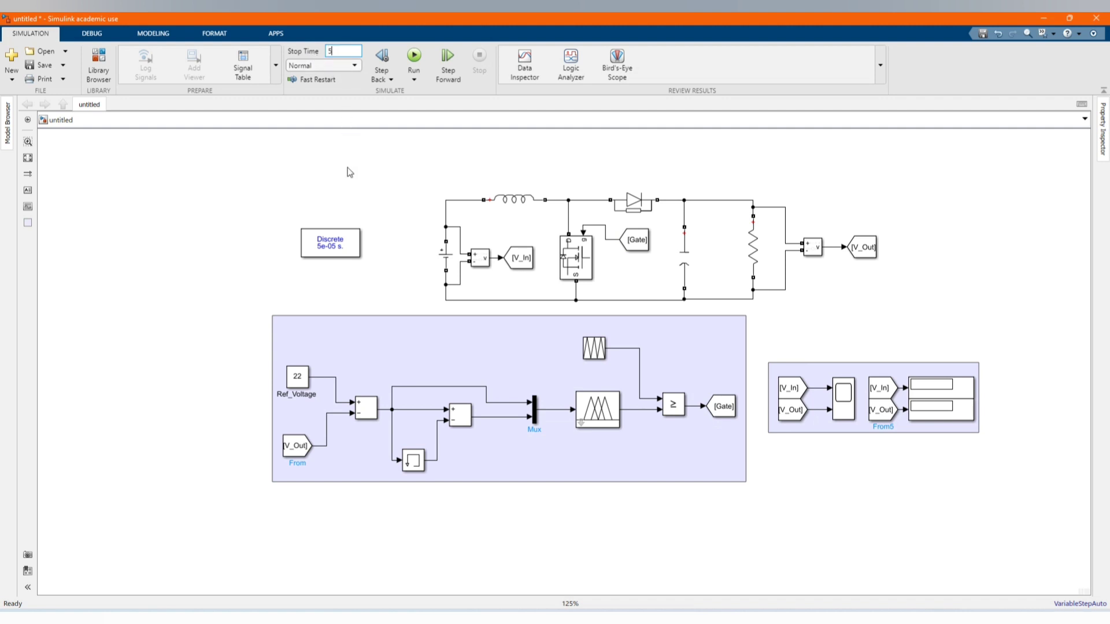
type("5")
key("Return")
left_click(414, 58)
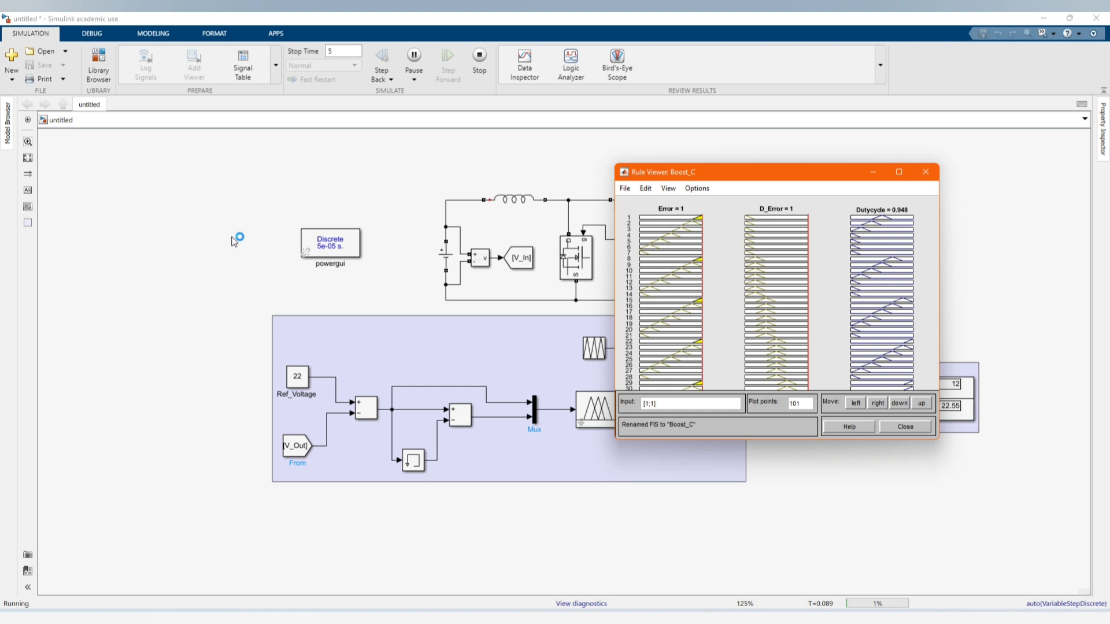
left_click(872, 173)
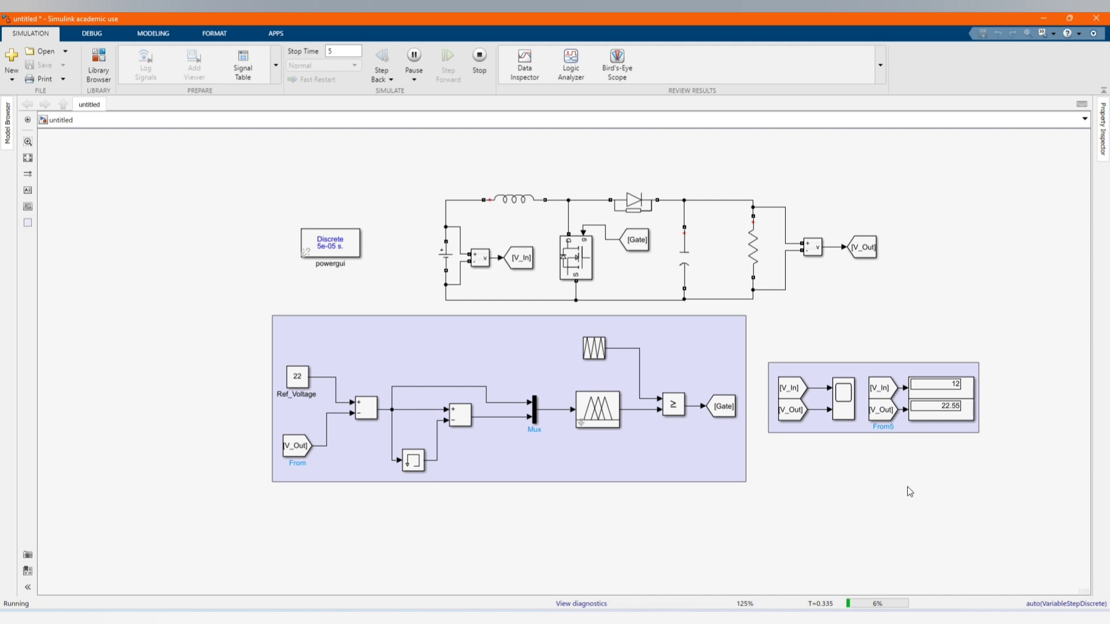
View the V_In and V_Out waveforms in the Scope, fit the axes, and zoom into the V_Out trace in time and amplitude
double_click(844, 399)
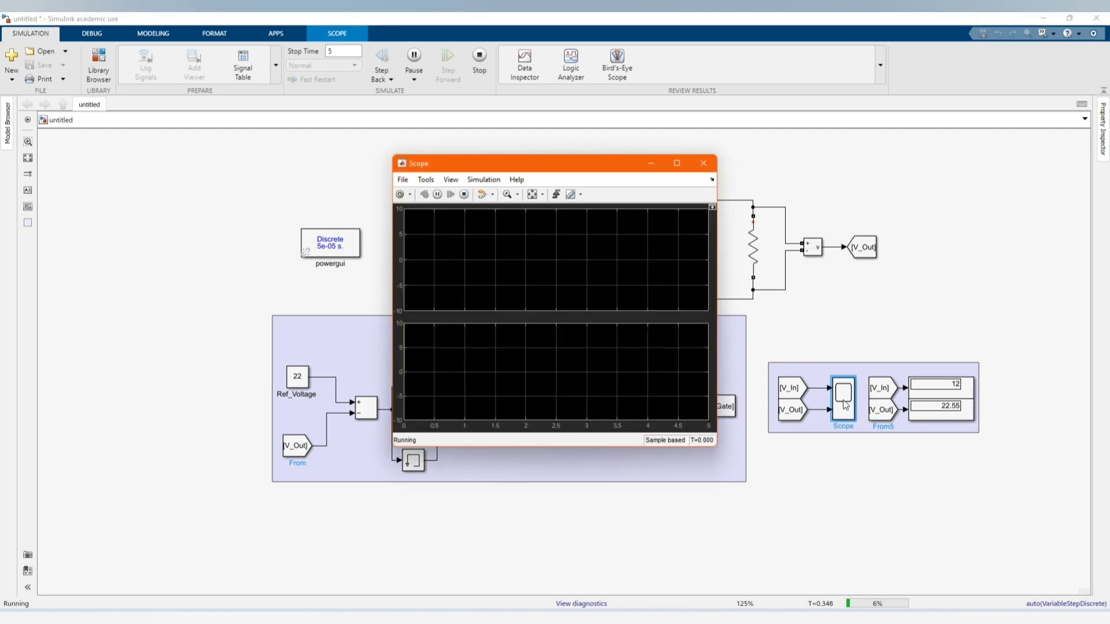
left_click(532, 194)
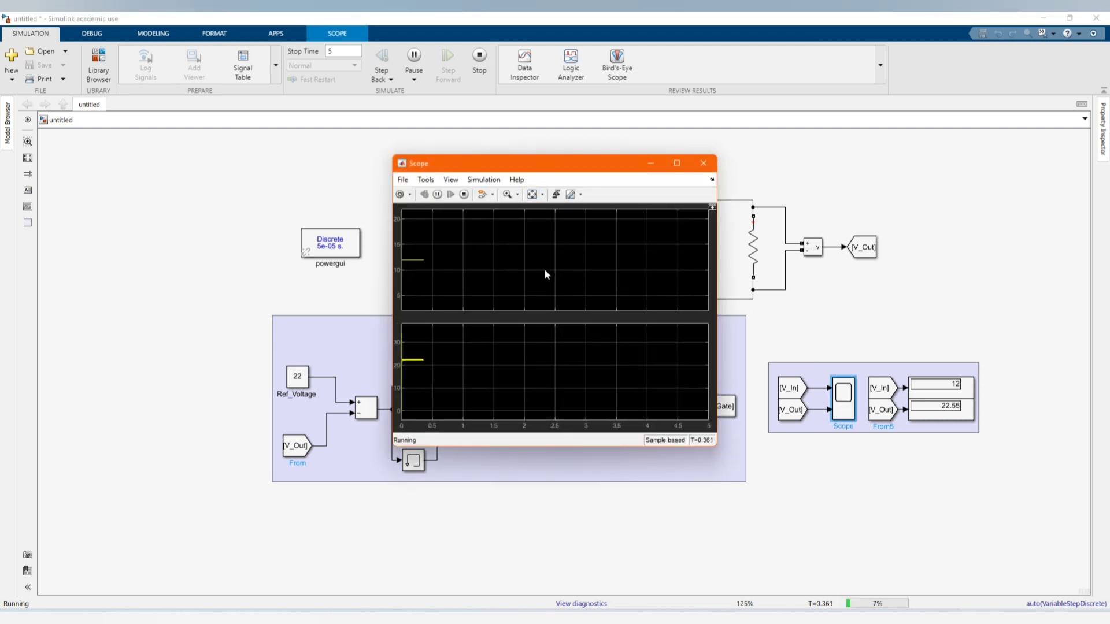
left_click(518, 194)
left_click(509, 237)
left_click_drag(422, 360, 407, 363)
left_click(517, 194)
left_click(510, 229)
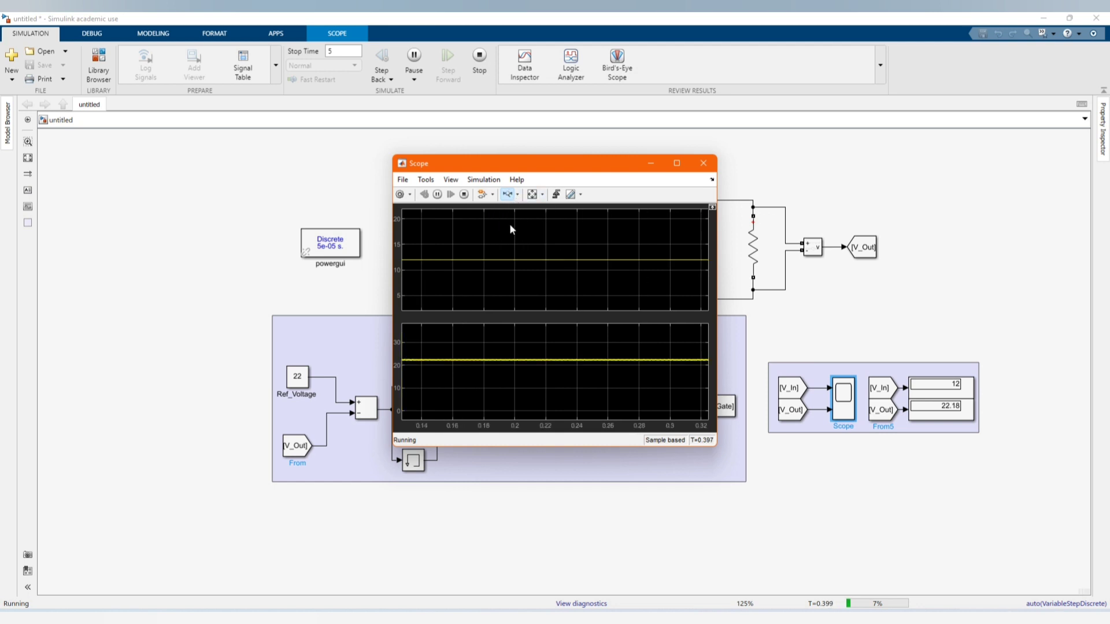
left_click_drag(532, 370, 531, 358)
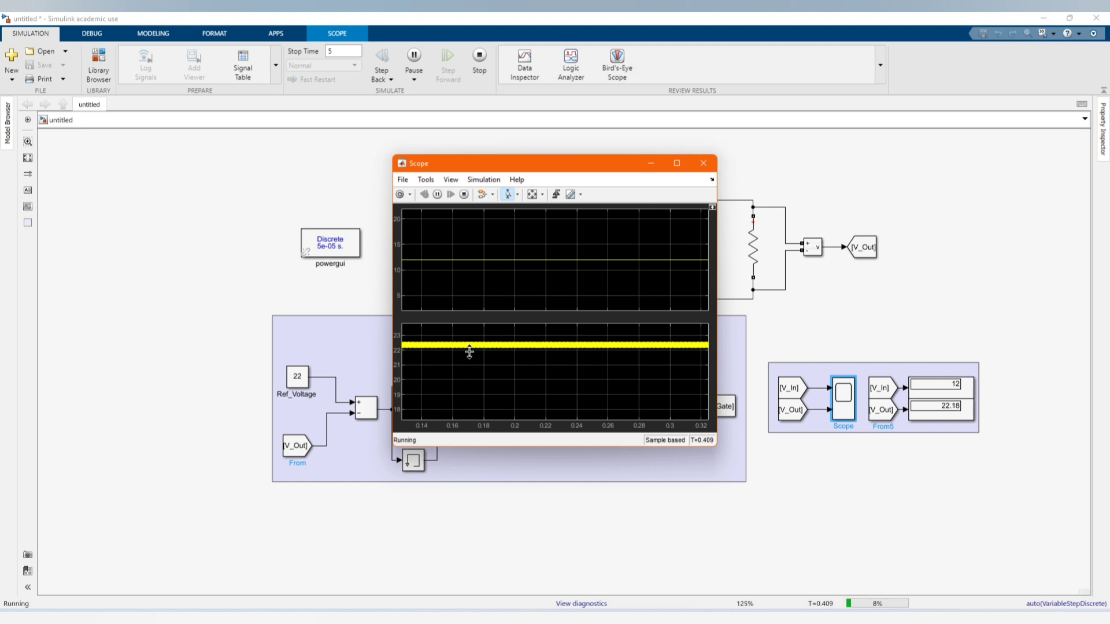
left_click(651, 163)
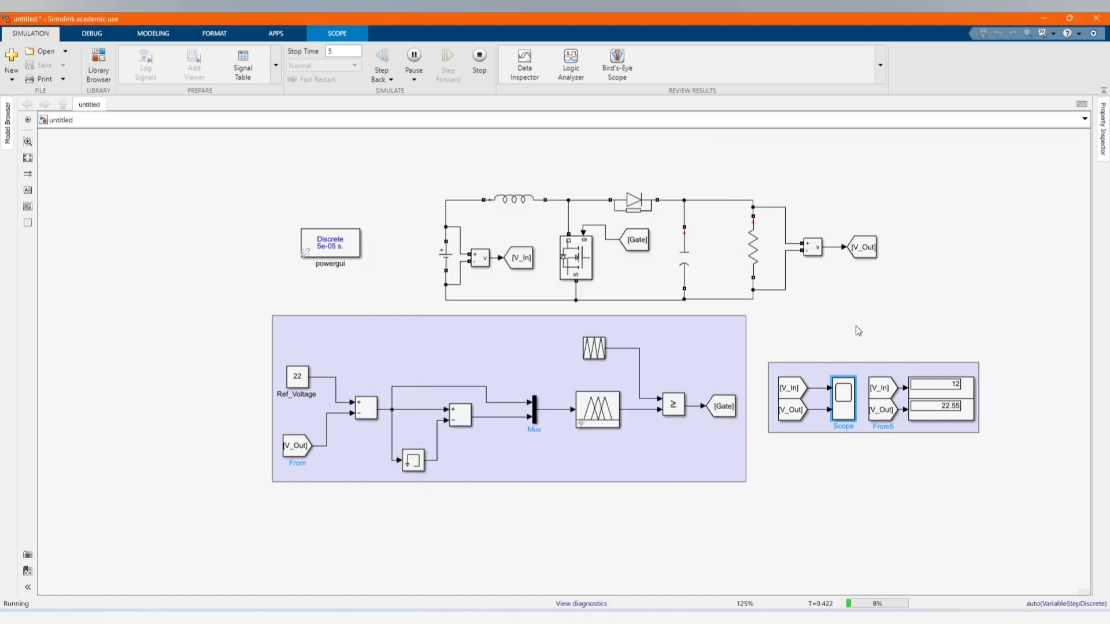